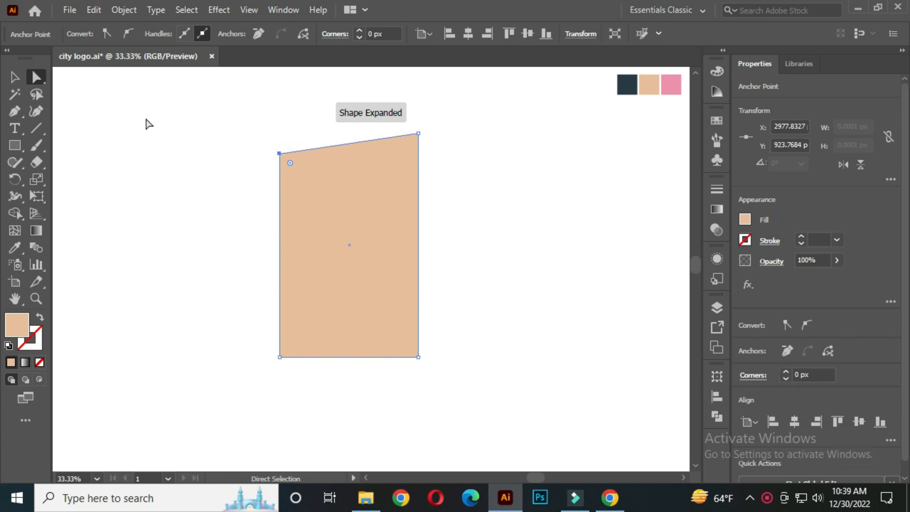
# Narrow the beige slanted-top building face slightly by moving its right edge inward.
pyautogui.click(20, 78)
pyautogui.click(159, 109)
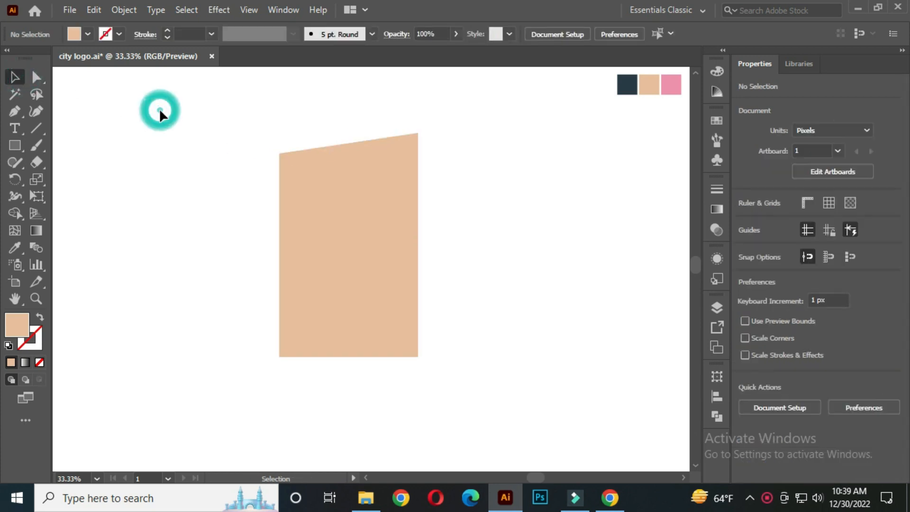
pyautogui.click(365, 213)
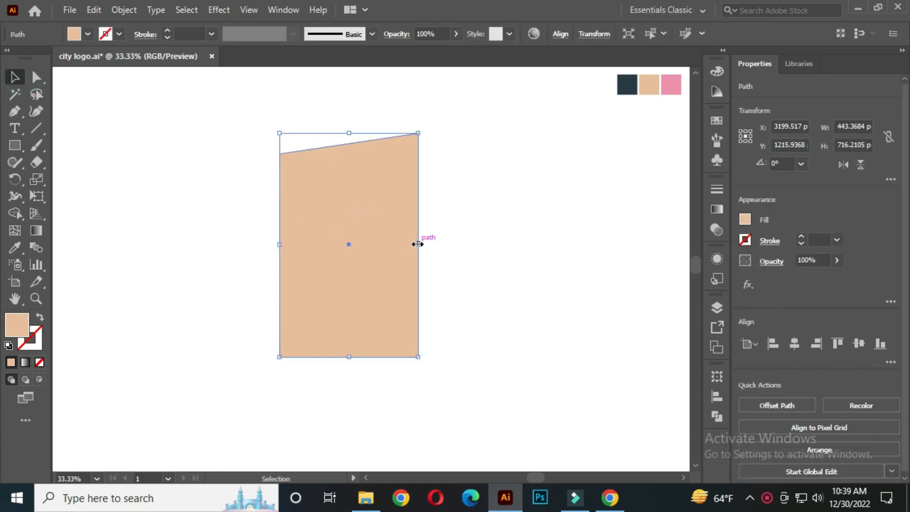
pyautogui.moveTo(418, 245); pyautogui.dragTo(408, 244)
pyautogui.click(468, 184)
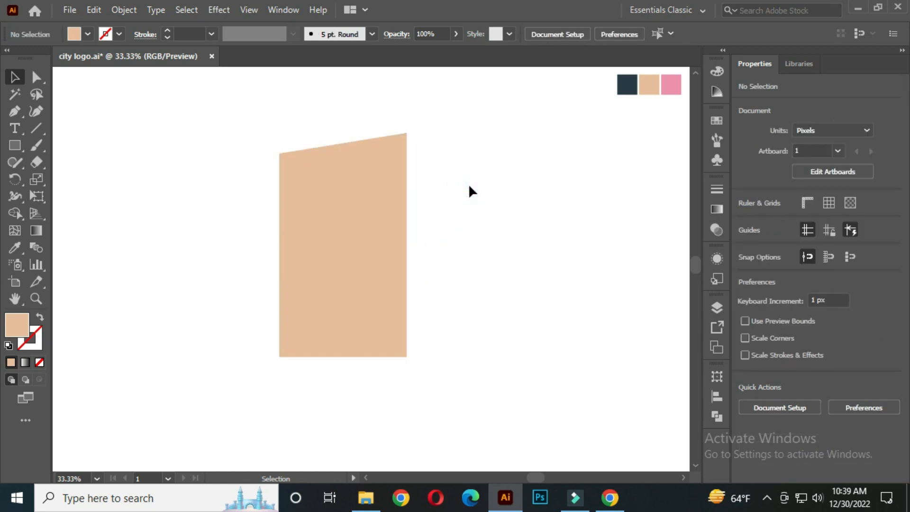
# Draw a closed side strip about 98 px wide and 716 px tall along the beige face's right edge with the Pen tool.
pyautogui.click(20, 115)
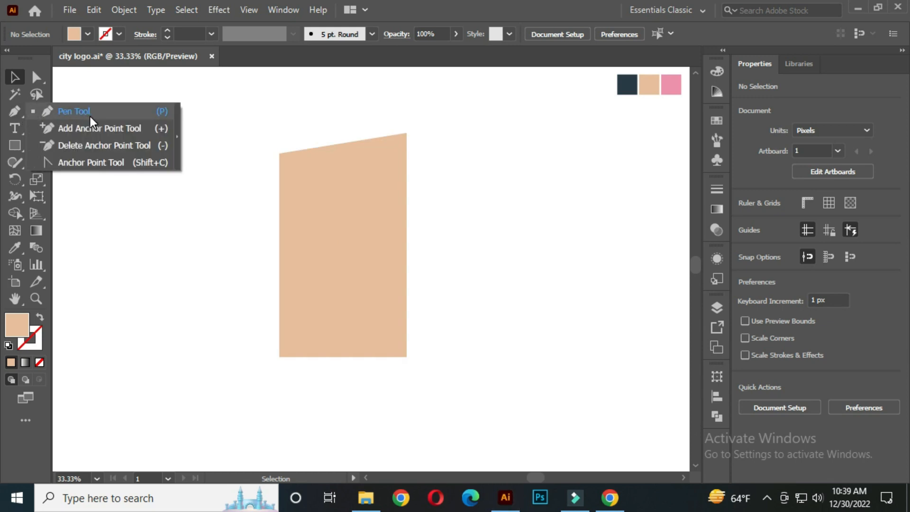
pyautogui.click(90, 116)
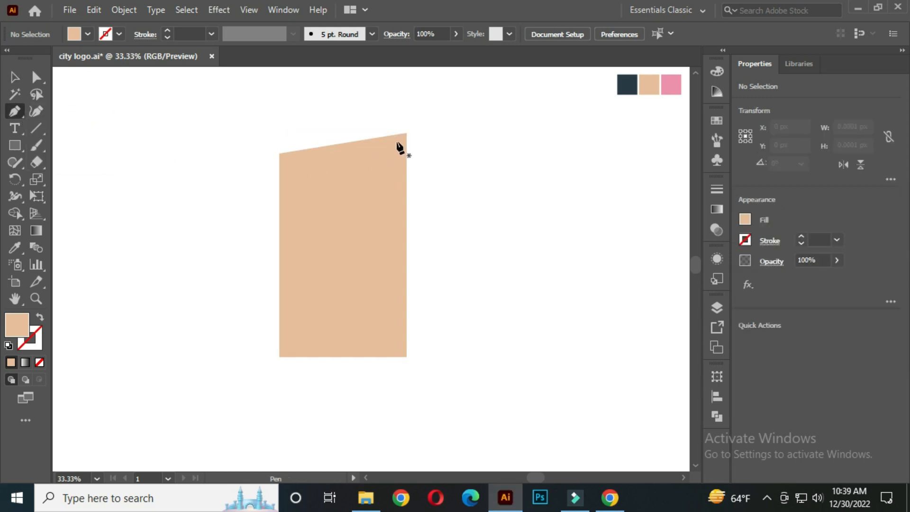
pyautogui.click(407, 133)
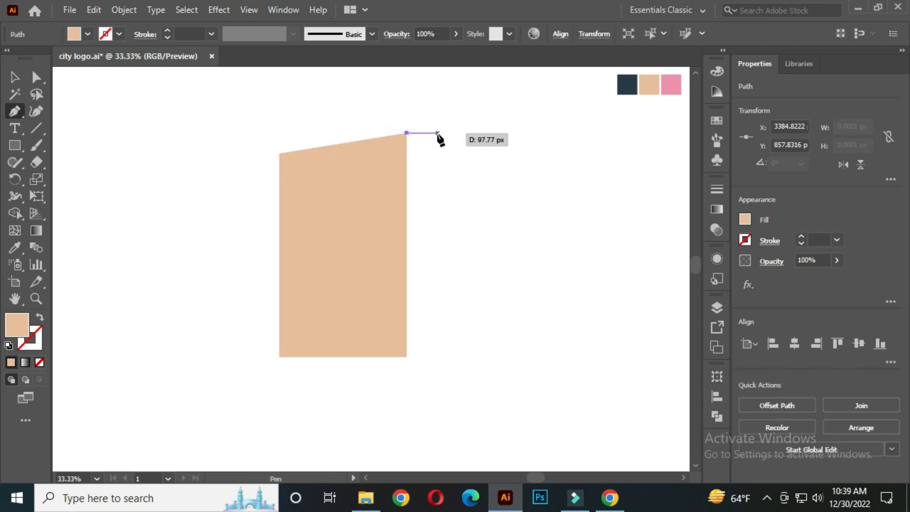
pyautogui.click(437, 134)
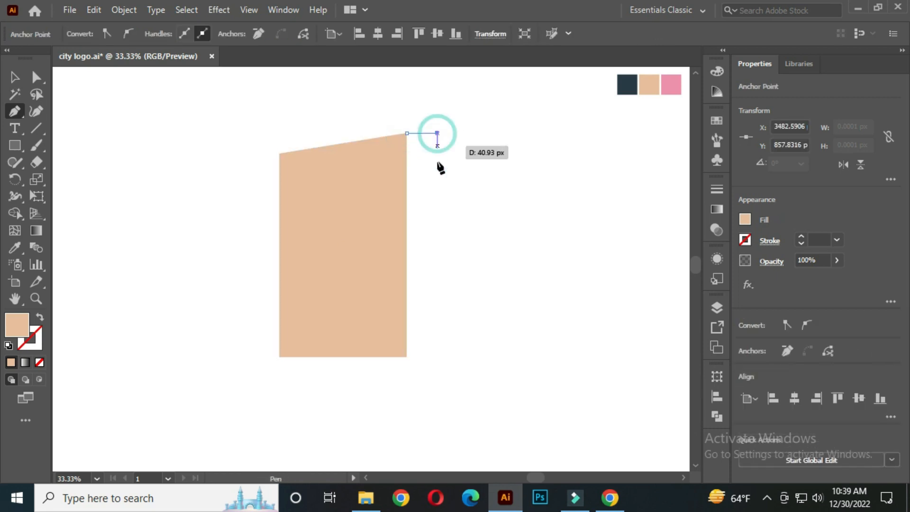
pyautogui.click(436, 356)
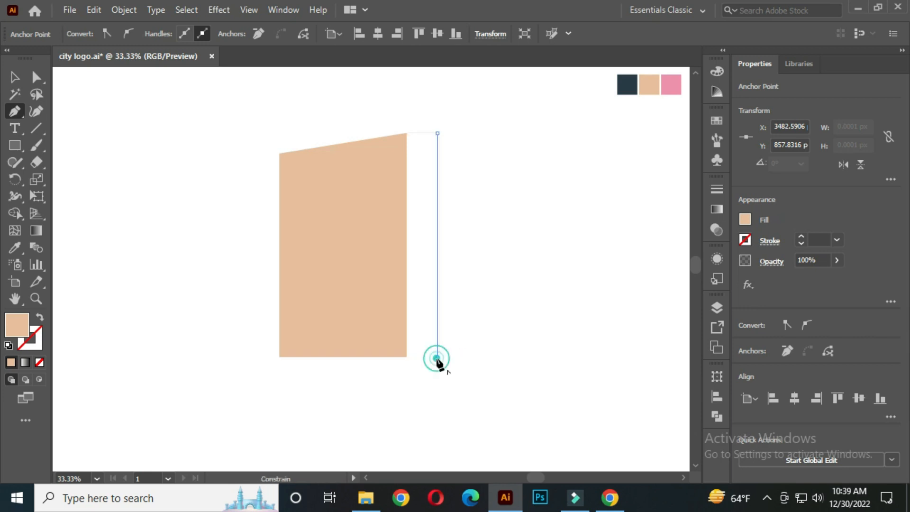
pyautogui.click(406, 356)
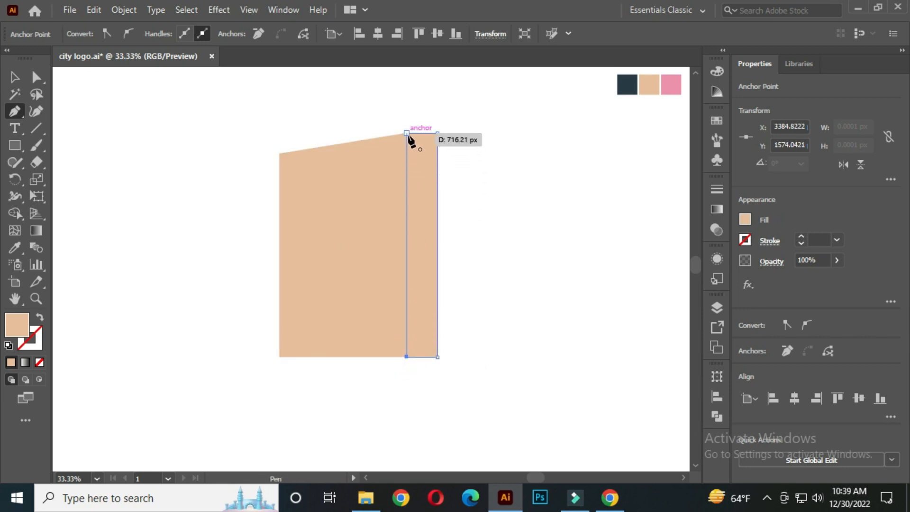
pyautogui.click(406, 134)
pyautogui.click(17, 78)
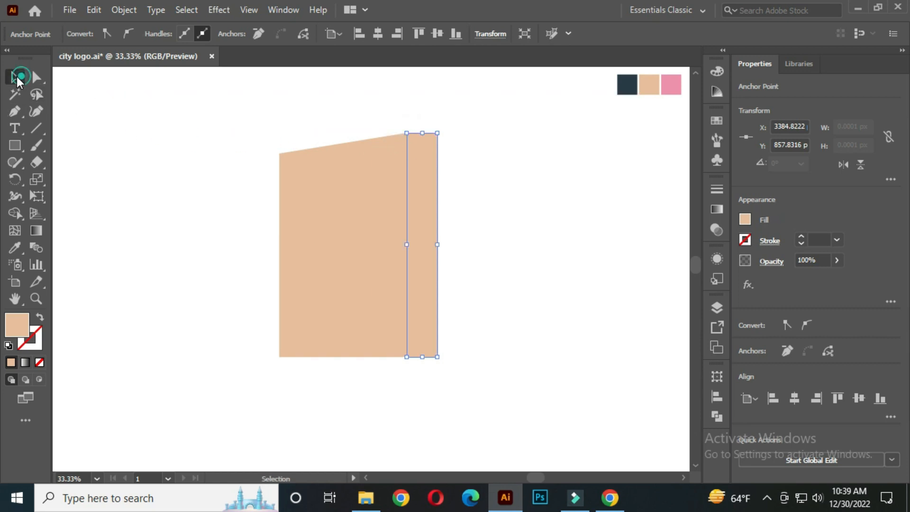
pyautogui.click(179, 127)
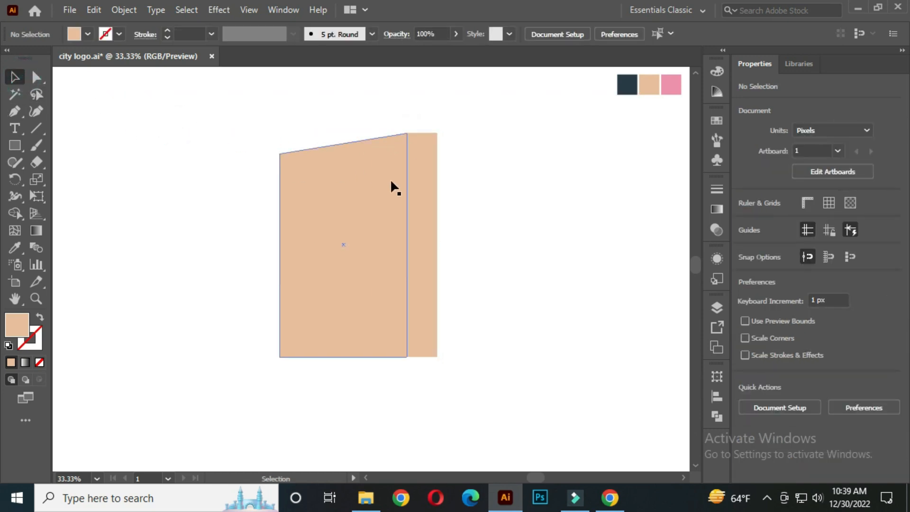
# Fill the side strip with the dark navy sampled from the colour palette squares.
pyautogui.click(421, 187)
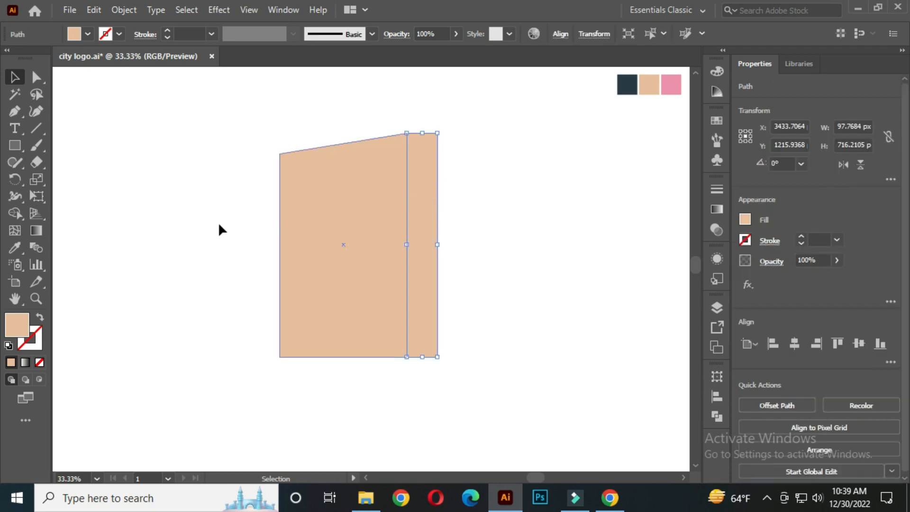
pyautogui.click(17, 246)
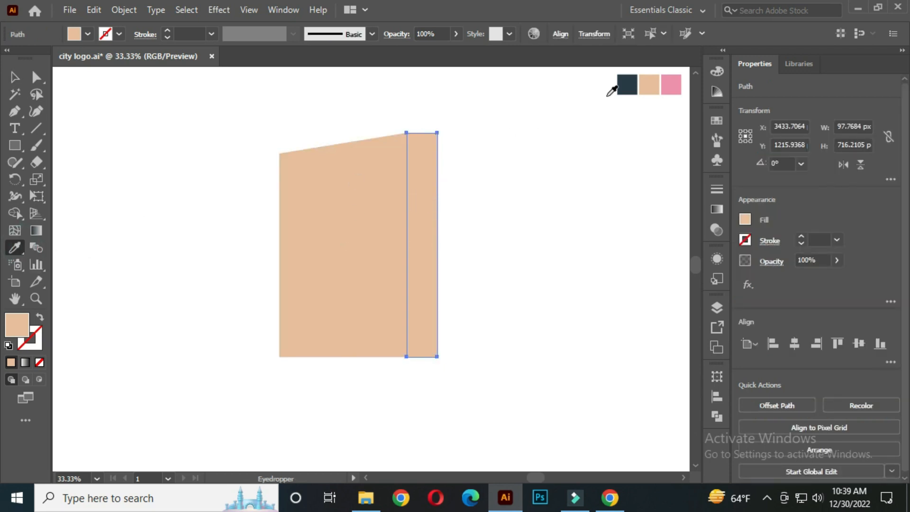
pyautogui.click(626, 86)
pyautogui.click(14, 77)
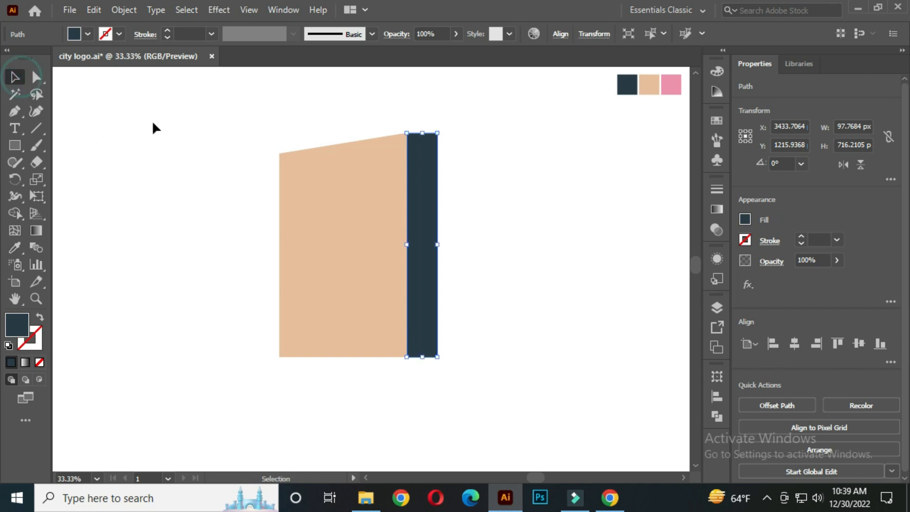
pyautogui.click(152, 124)
# Draw a slanted navy window band about 357 × 102 px near the top of the beige face with the Pen tool.
pyautogui.moveTo(16, 113); pyautogui.dragTo(78, 113)
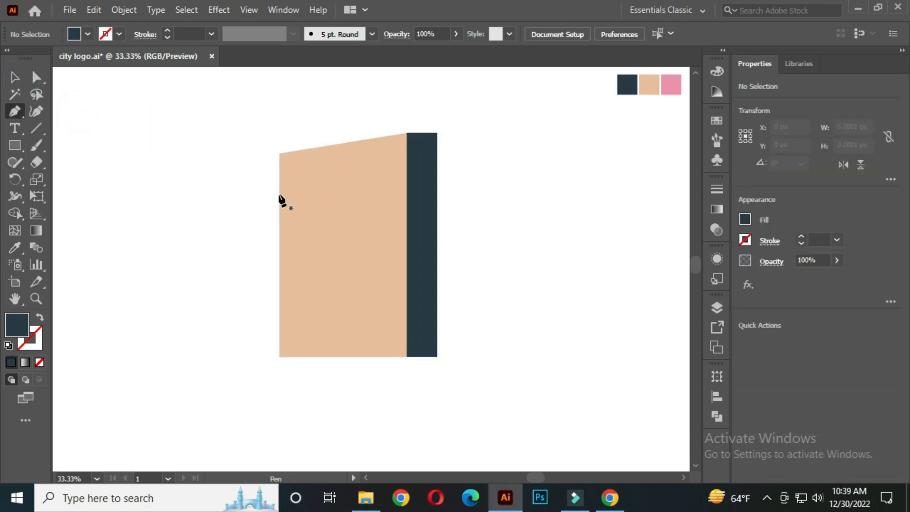
pyautogui.click(286, 168)
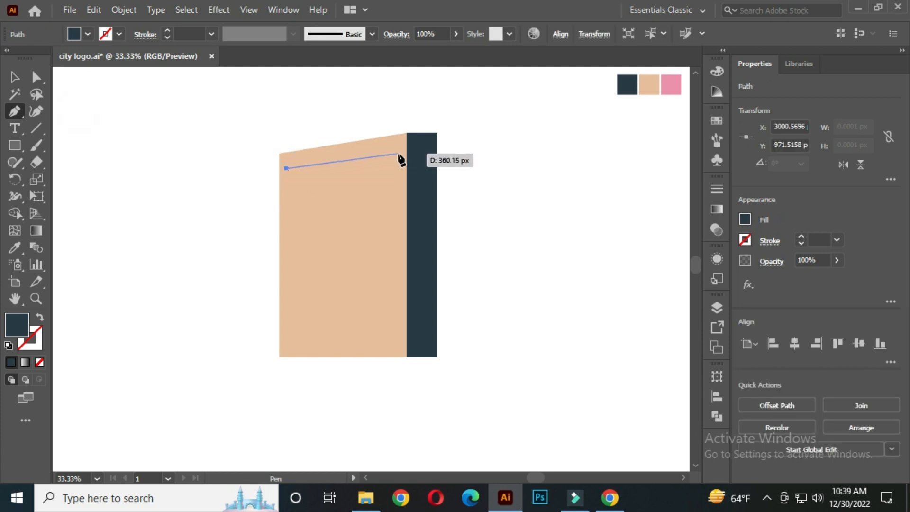
pyautogui.click(398, 154)
pyautogui.click(398, 173)
pyautogui.click(287, 185)
pyautogui.click(286, 168)
pyautogui.click(14, 77)
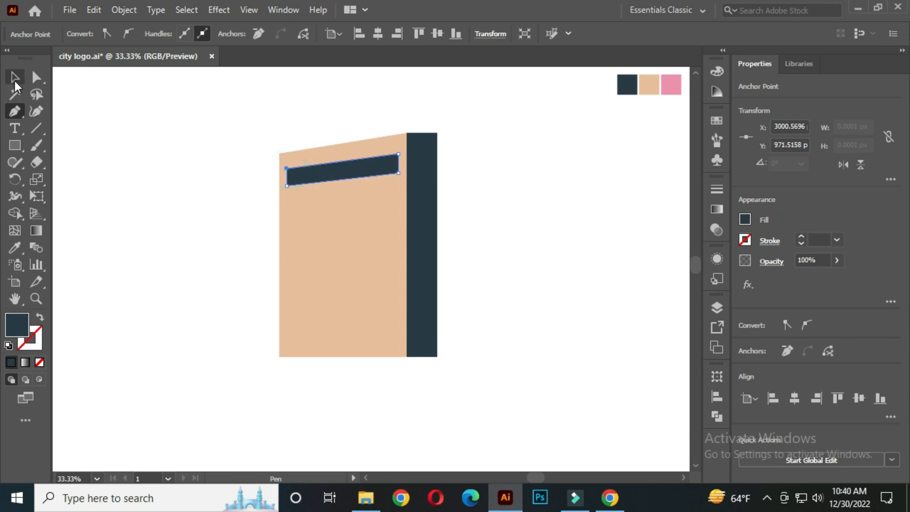
pyautogui.click(113, 115)
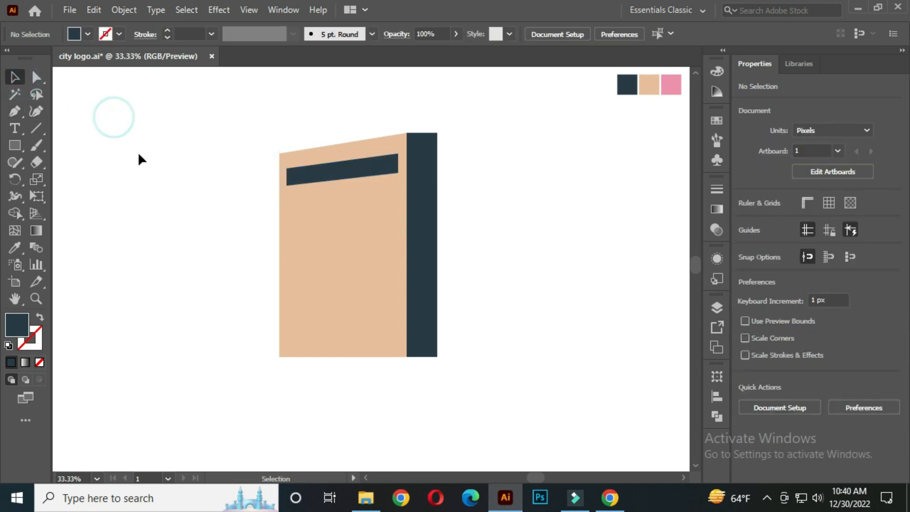
# Duplicate the window band straight down and repeat the copy at equal spacing until six bands fill the beige face.
pyautogui.click(355, 174)
pyautogui.moveTo(354, 174); pyautogui.dragTo(354, 204)
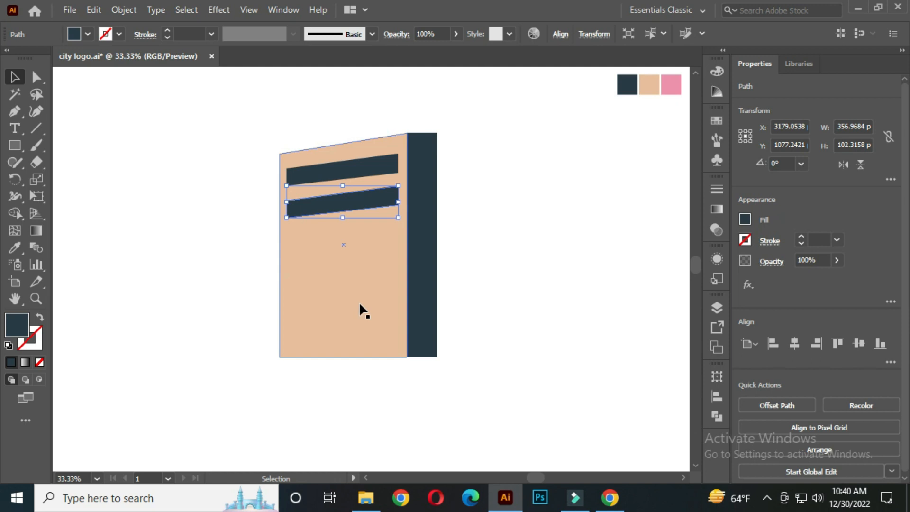
pyautogui.press('a')
pyautogui.hotkey('ctrl', 'd')
pyautogui.hotkey('ctrl', 'd')
pyautogui.hotkey('ctrl', 'd')
pyautogui.hotkey('ctrl', 'd')
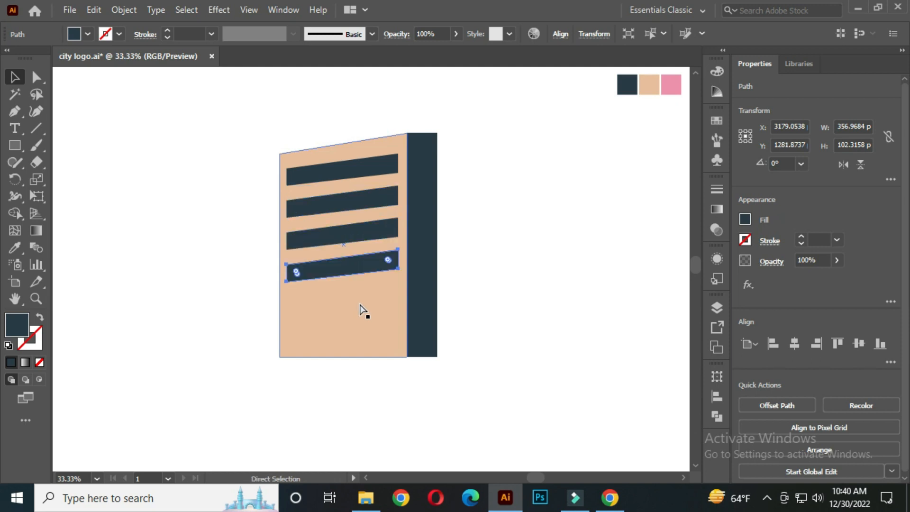
pyautogui.click(182, 216)
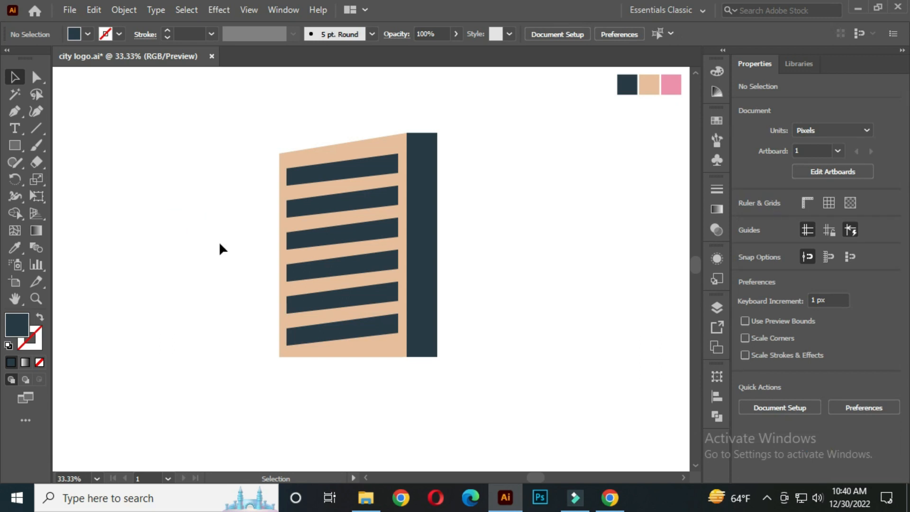
# Select the whole building and scale it down proportionally.
pyautogui.moveTo(235, 121); pyautogui.dragTo(476, 375)
pyautogui.moveTo(358, 357); pyautogui.dragTo(359, 373)
pyautogui.moveTo(438, 373); pyautogui.dragTo(371, 303)
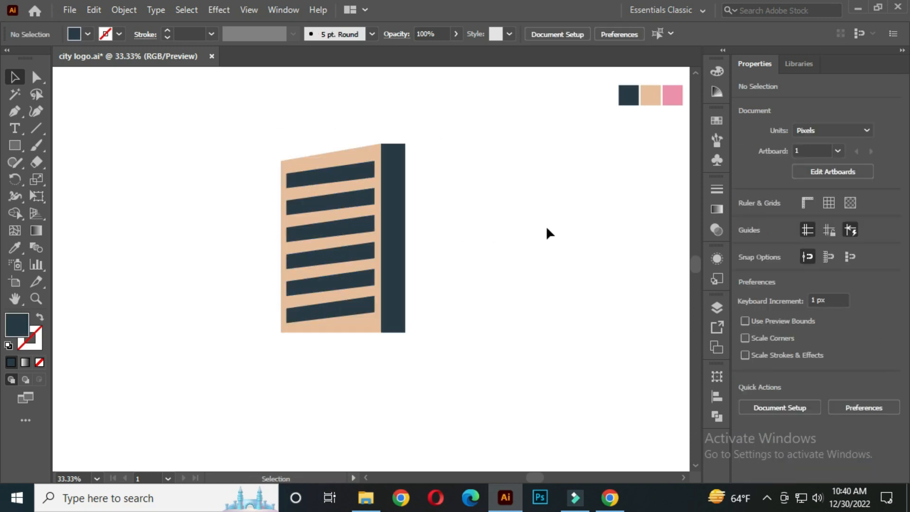
# Draw a tall navy rectangle about 285 × 976 px beside the building's right side, with its base level with the building's.
pyautogui.moveTo(19, 142); pyautogui.dragTo(80, 149)
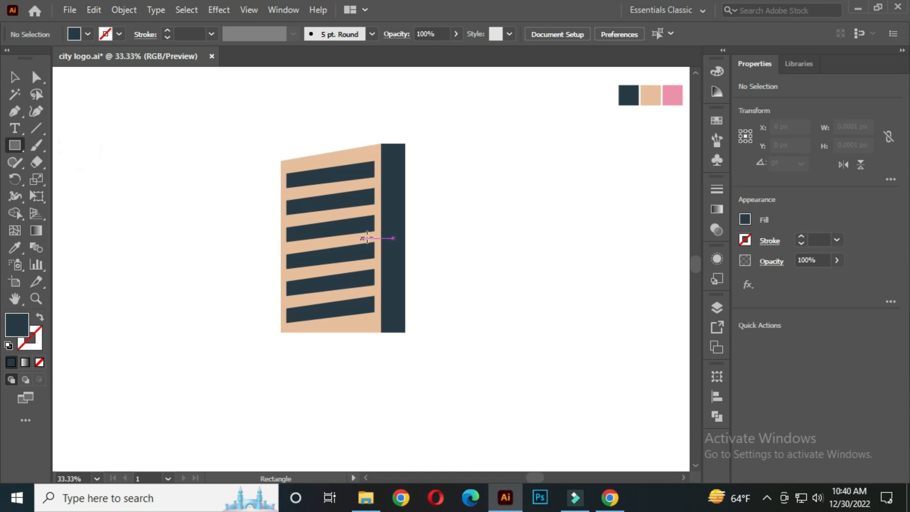
pyautogui.hotkey('ctrl', '-')
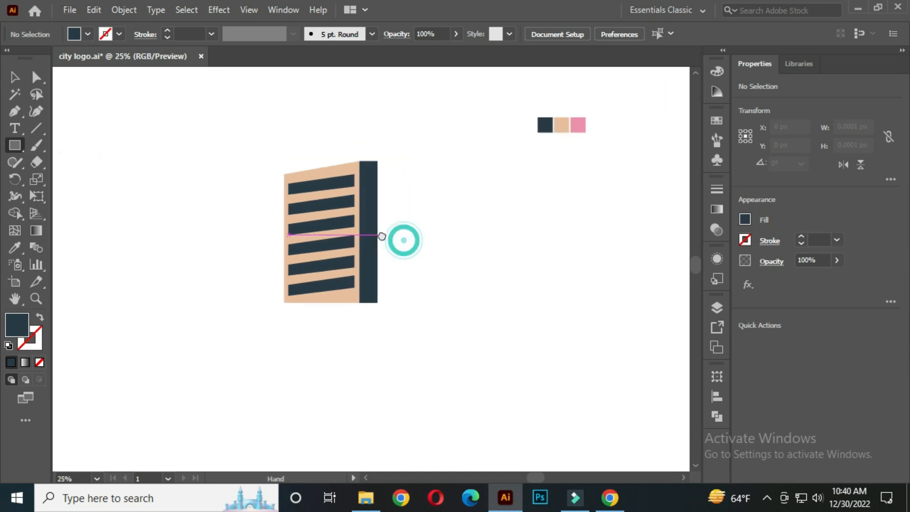
pyautogui.moveTo(401, 74); pyautogui.dragTo(467, 304)
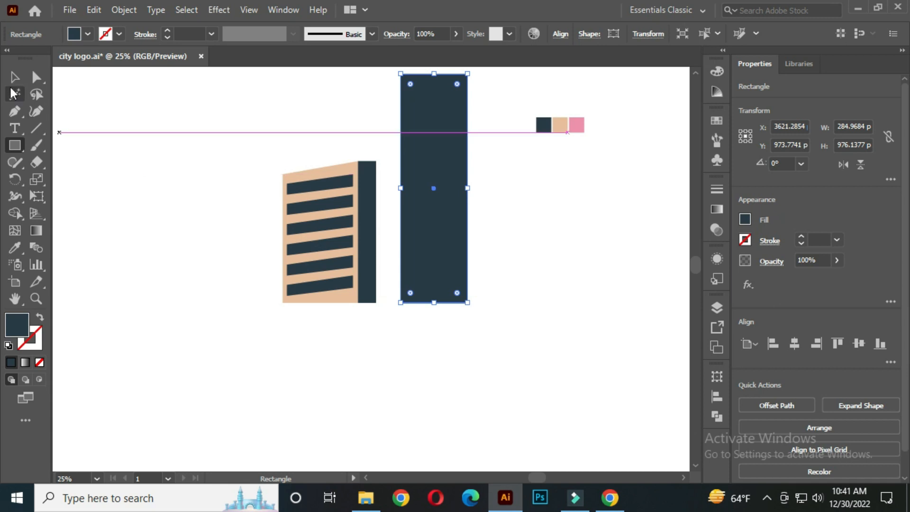
pyautogui.click(13, 79)
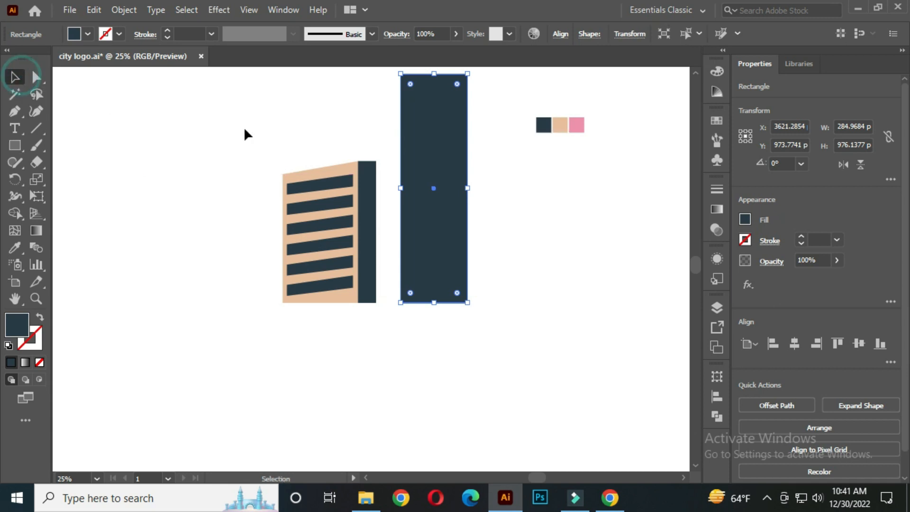
pyautogui.click(496, 183)
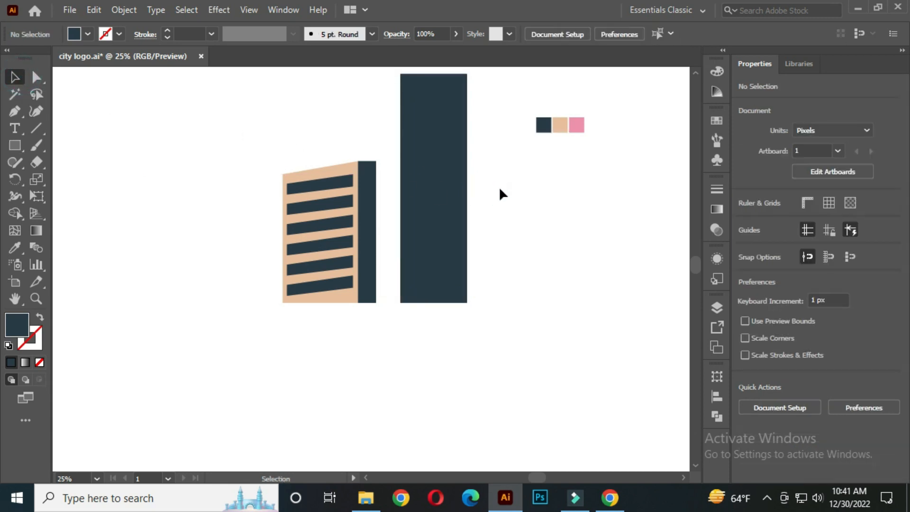
pyautogui.moveTo(495, 167); pyautogui.dragTo(483, 183)
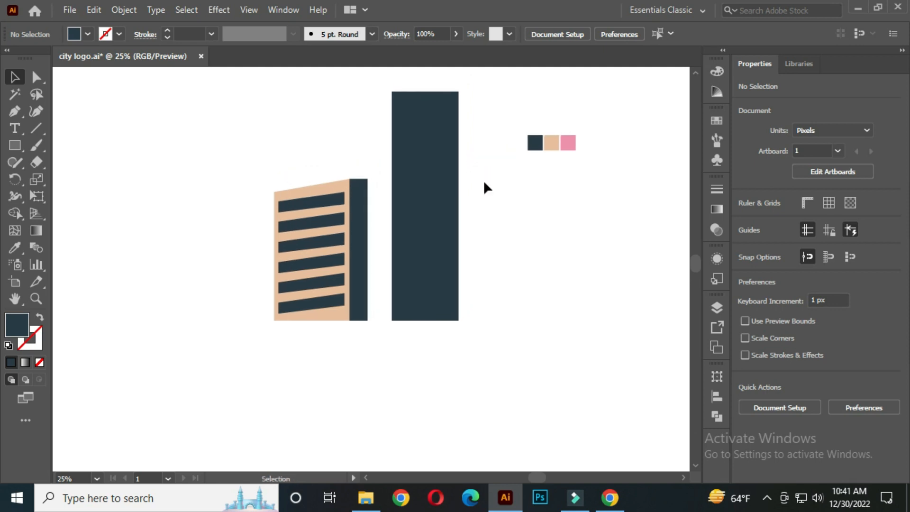
# Draw a small window rectangle about 72 × 30 px near the upper-left corner of the tall navy tower.
pyautogui.moveTo(15, 145); pyautogui.dragTo(69, 149)
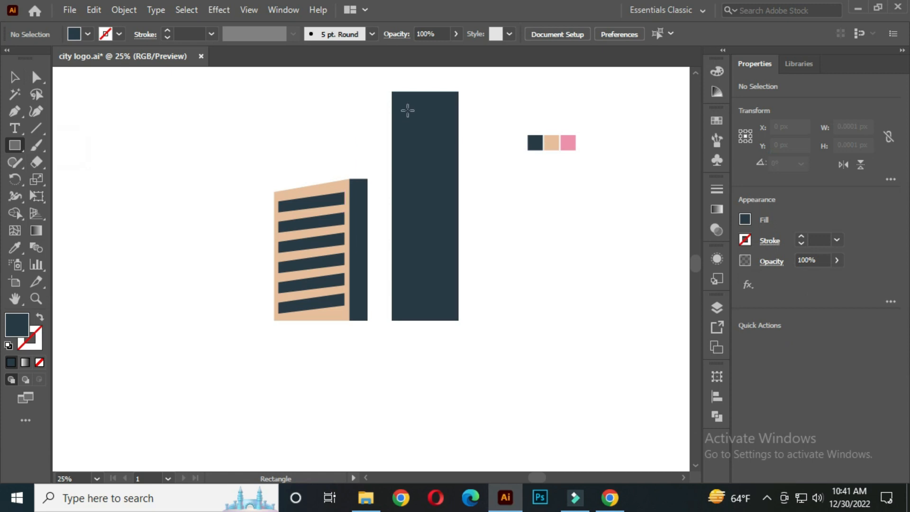
pyautogui.scroll(3, 411, 103)
pyautogui.moveTo(410, 107); pyautogui.dragTo(365, 153)
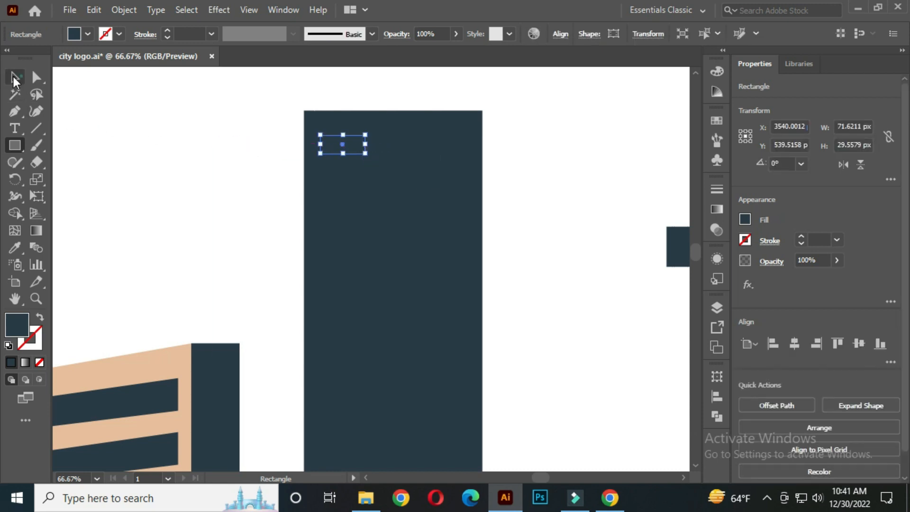
# Fill the small window rectangle with the beige sampled from the first building's face.
pyautogui.click(15, 77)
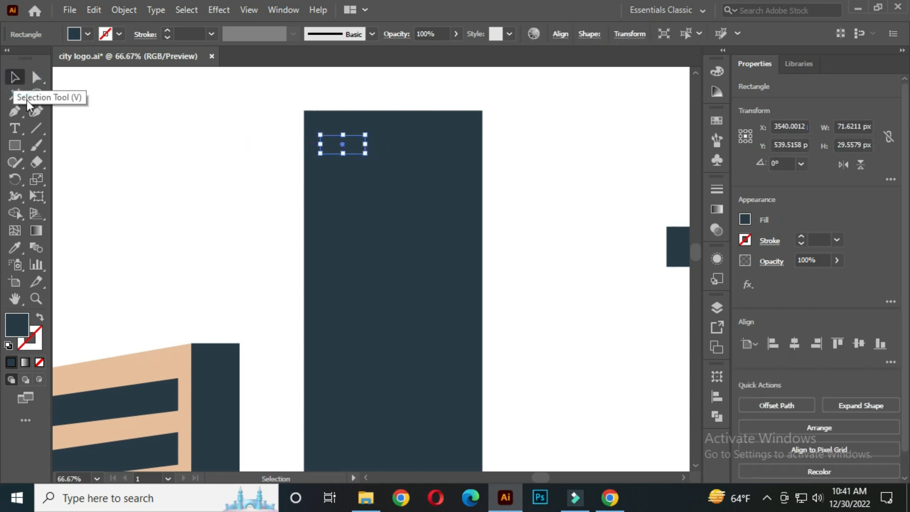
pyautogui.click(12, 249)
pyautogui.click(160, 366)
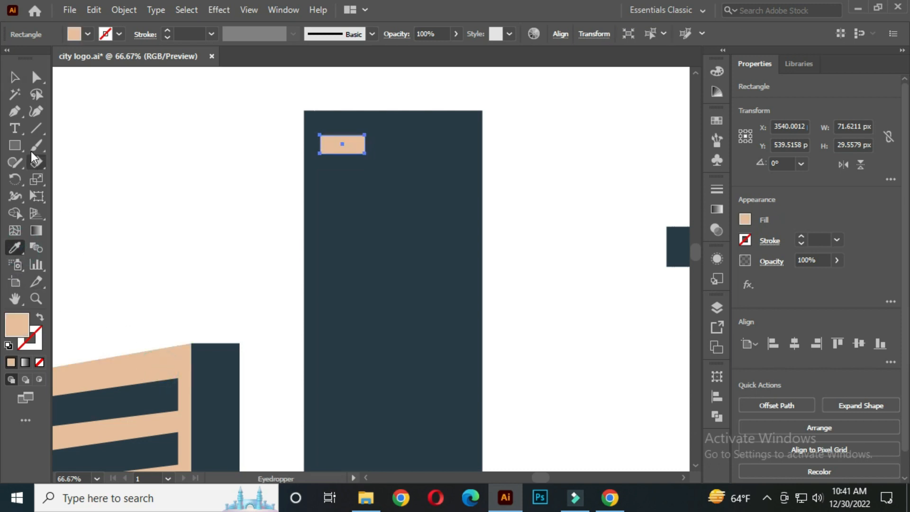
pyautogui.click(14, 77)
pyautogui.click(152, 130)
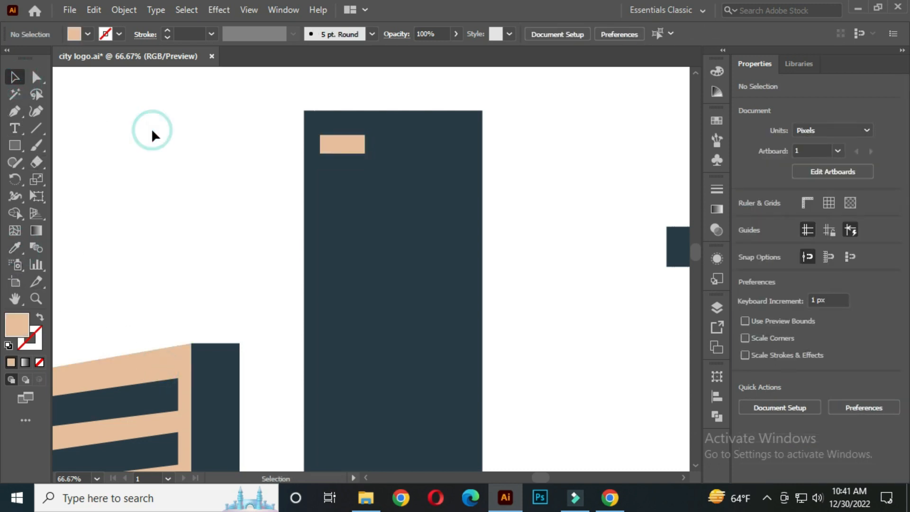
# Place a copy of the beige window near the tower's right edge, slightly lower than the original.
pyautogui.click(352, 147)
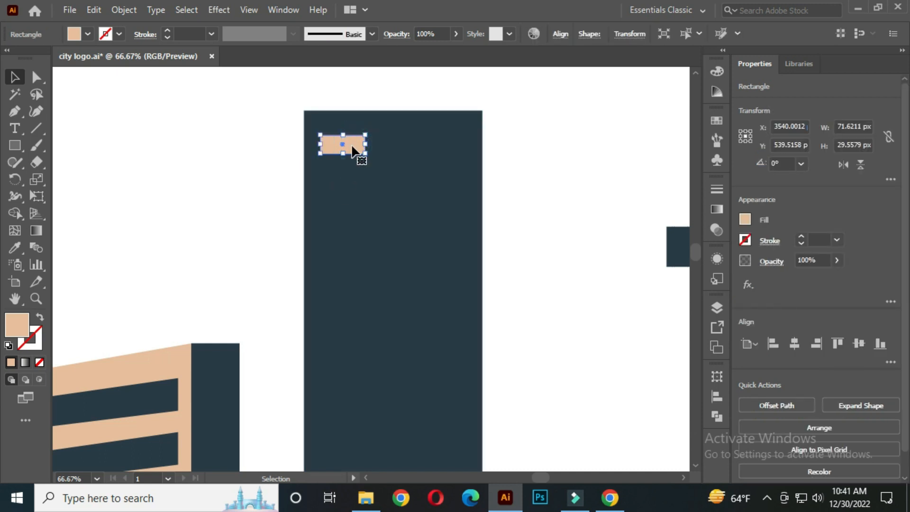
pyautogui.moveTo(354, 150); pyautogui.dragTo(452, 184)
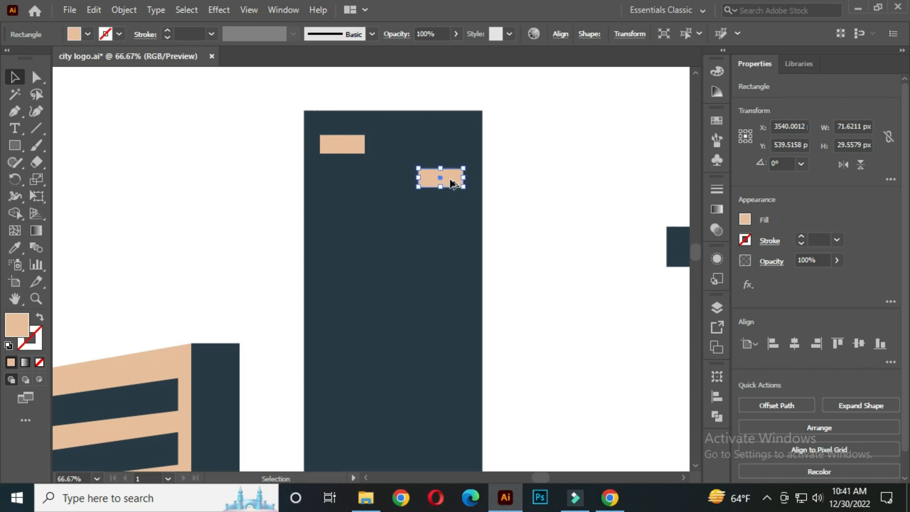
# Copy the pair of beige windows straight down the tower to form a second staggered row.
pyautogui.click(221, 182)
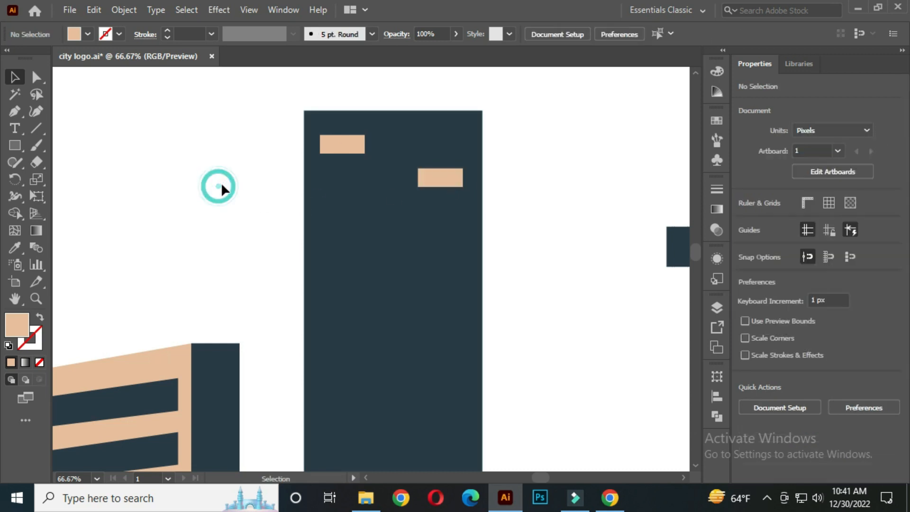
pyautogui.click(351, 151)
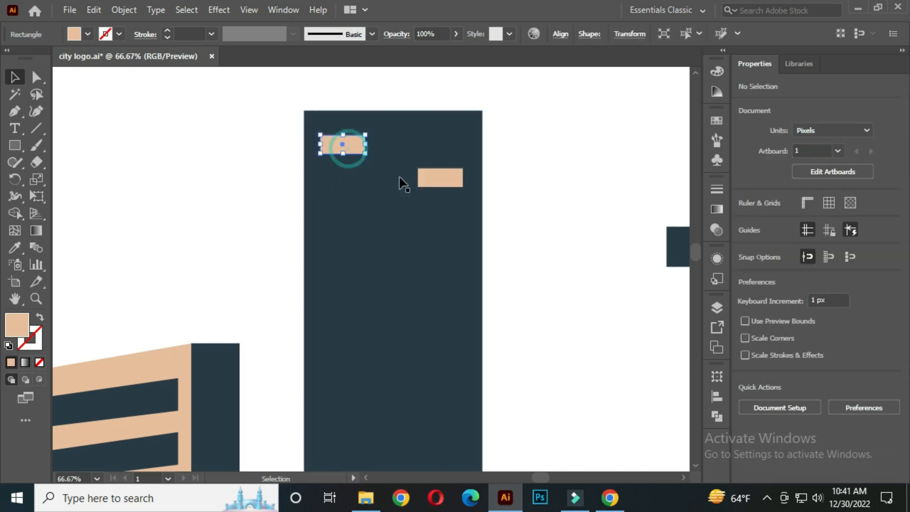
pyautogui.keyDown('shift'); pyautogui.click(438, 183); pyautogui.keyUp('shift')
pyautogui.moveTo(429, 181); pyautogui.dragTo(432, 262)
# Repeat the window-pair copy four more times down the tower at the same spacing, making six pairs.
pyautogui.hotkey('ctrl', '-')
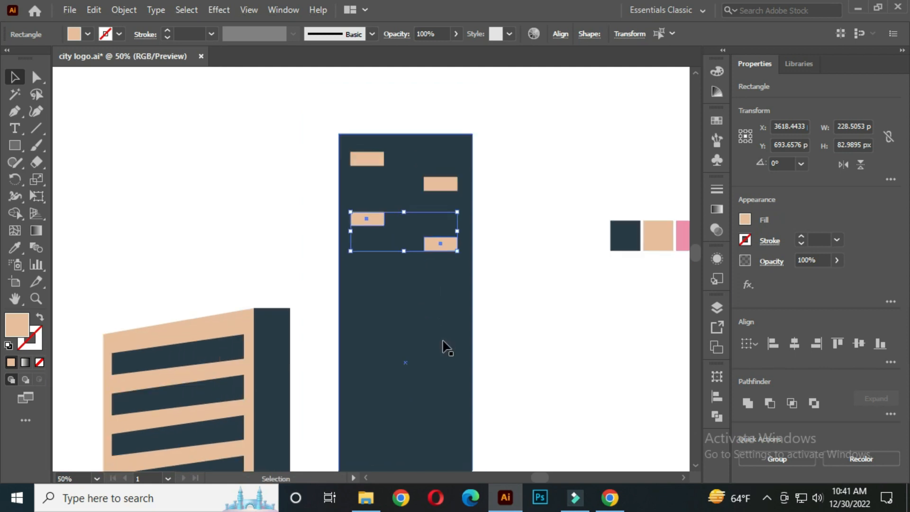
pyautogui.hotkey('ctrl', '-')
pyautogui.moveTo(436, 351); pyautogui.dragTo(433, 262)
pyautogui.hotkey('ctrl', 'd')
pyautogui.hotkey('ctrl', 'd')
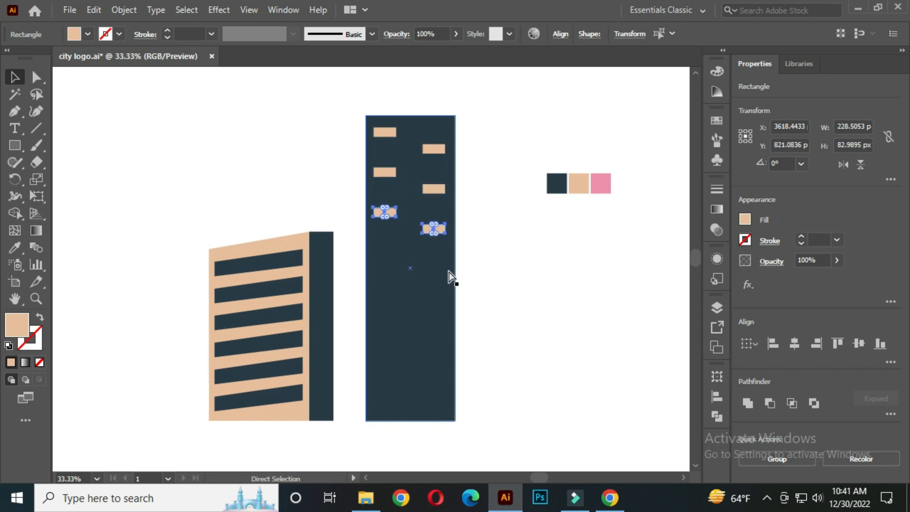
pyautogui.hotkey('ctrl', 'd')
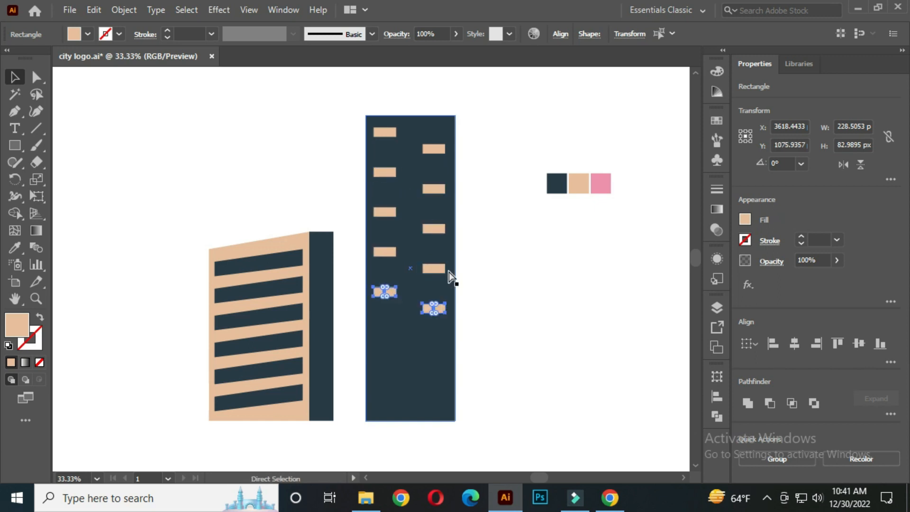
pyautogui.hotkey('ctrl', 'd')
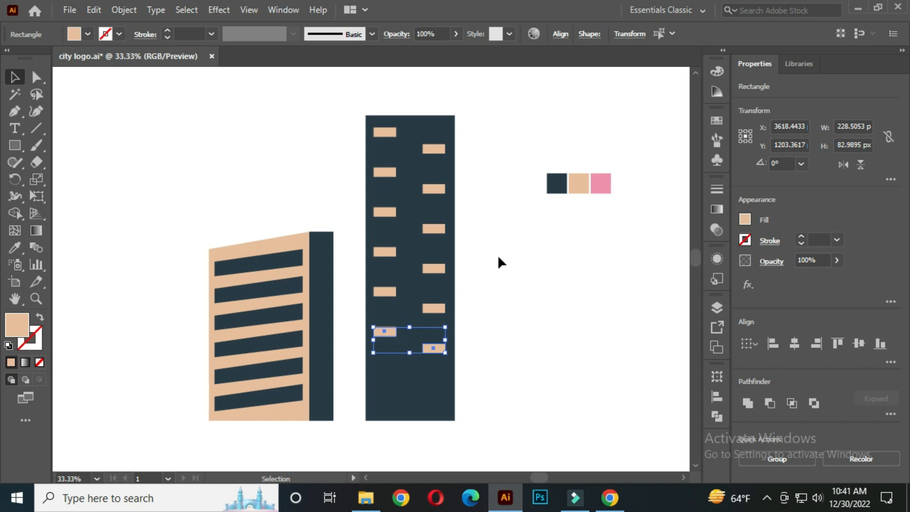
pyautogui.click(497, 258)
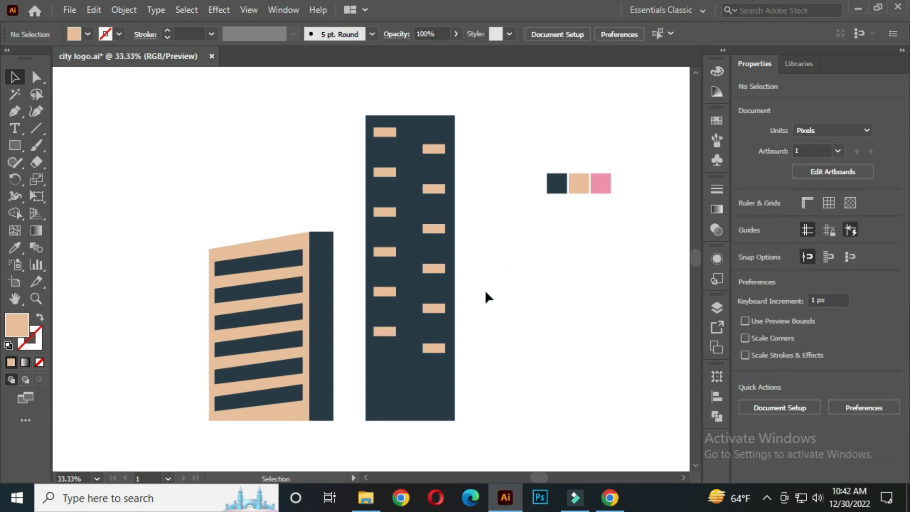
# Delete the fourth window in the tower's right column and move the whole tower farther from the first building.
pyautogui.click(434, 268)
pyautogui.press('Delete')
pyautogui.moveTo(360, 96); pyautogui.dragTo(441, 345)
pyautogui.moveTo(414, 276); pyautogui.dragTo(443, 276)
pyautogui.click(309, 173)
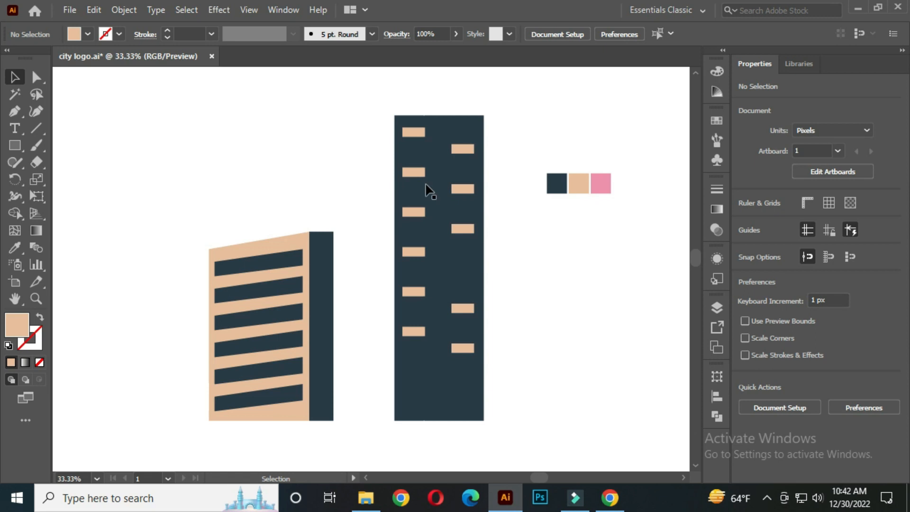
# Draw a beige side face along the tower's left edge with the Pen tool, about 70 px wide, its top sloping down about 29 px.
pyautogui.click(7, 110)
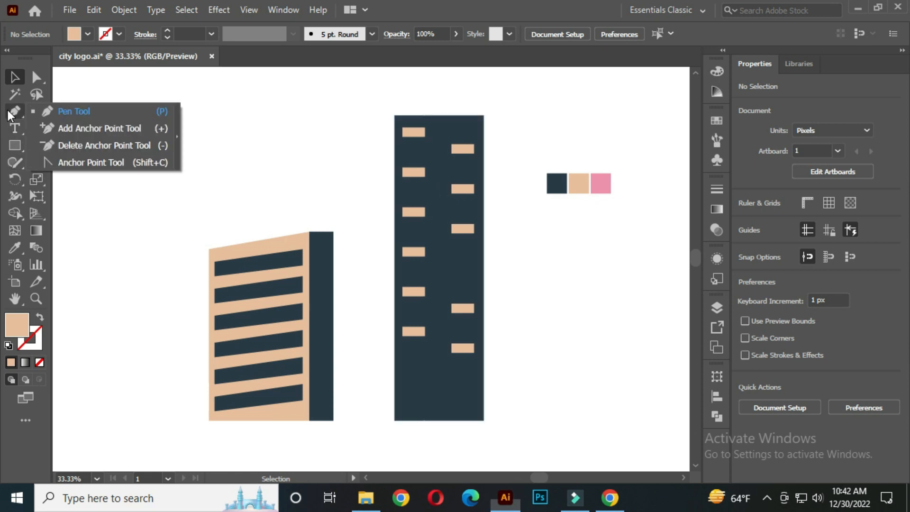
pyautogui.click(67, 107)
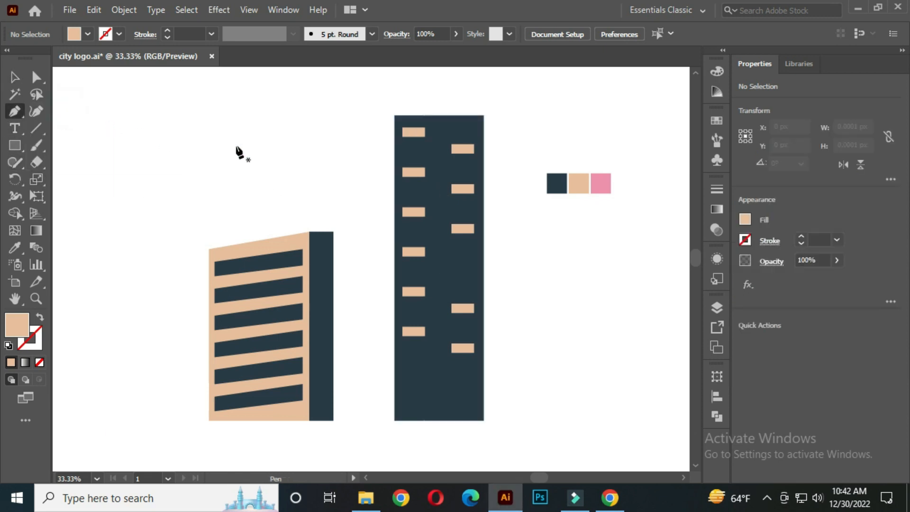
pyautogui.click(395, 117)
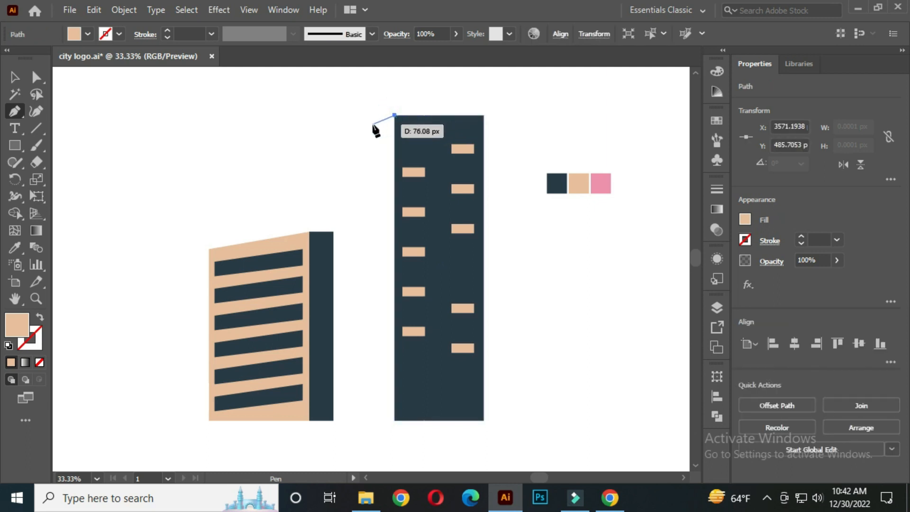
pyautogui.click(373, 124)
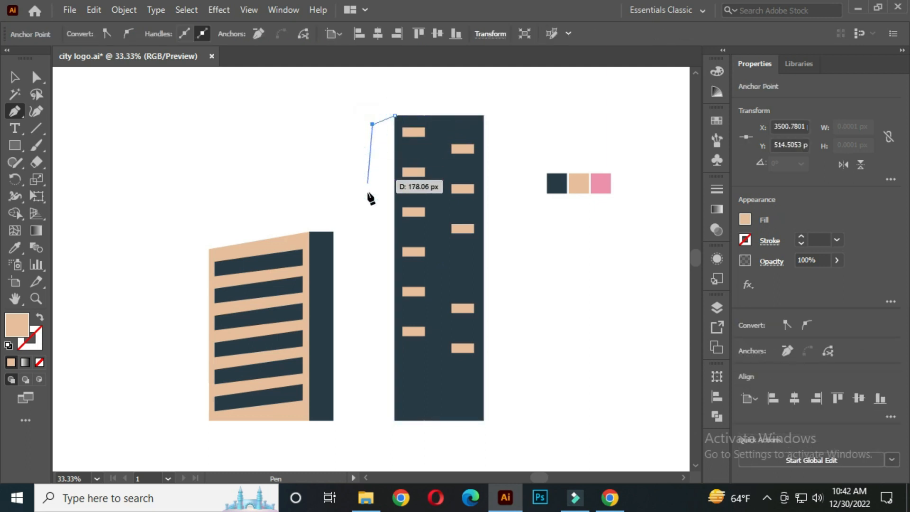
pyautogui.click(372, 420)
pyautogui.click(394, 420)
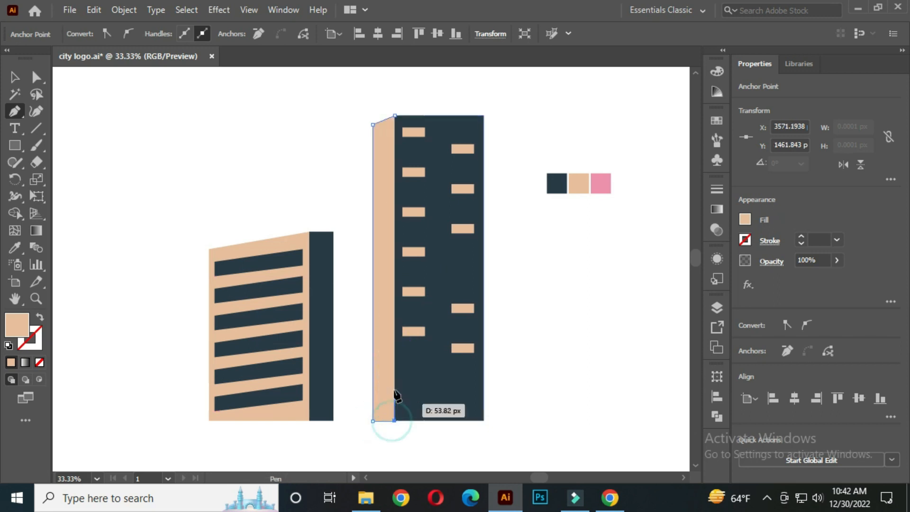
pyautogui.click(395, 115)
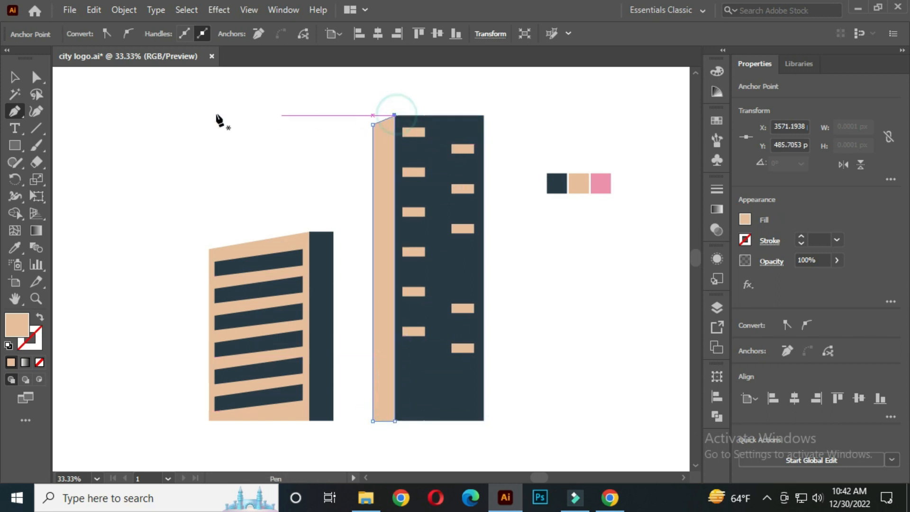
pyautogui.click(15, 77)
pyautogui.click(229, 103)
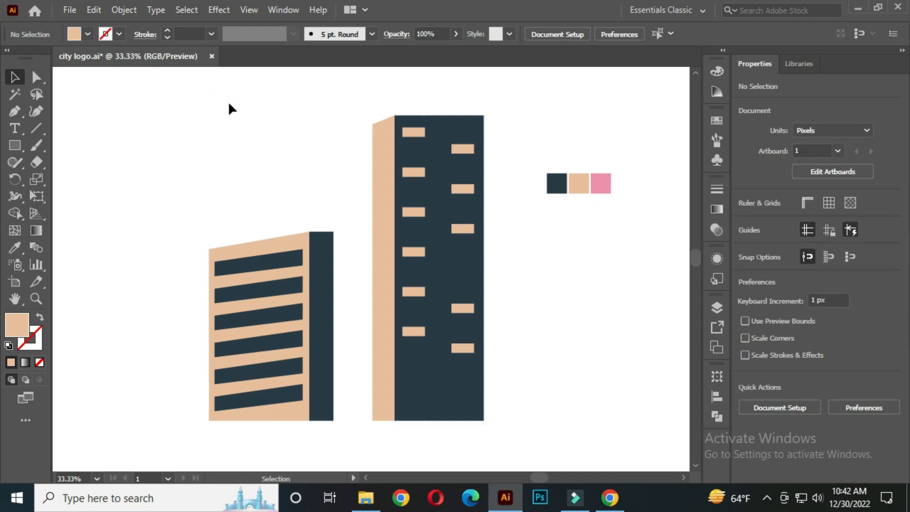
# Group the tower's navy front, beige side face and all its windows.
pyautogui.moveTo(363, 99); pyautogui.dragTo(510, 429)
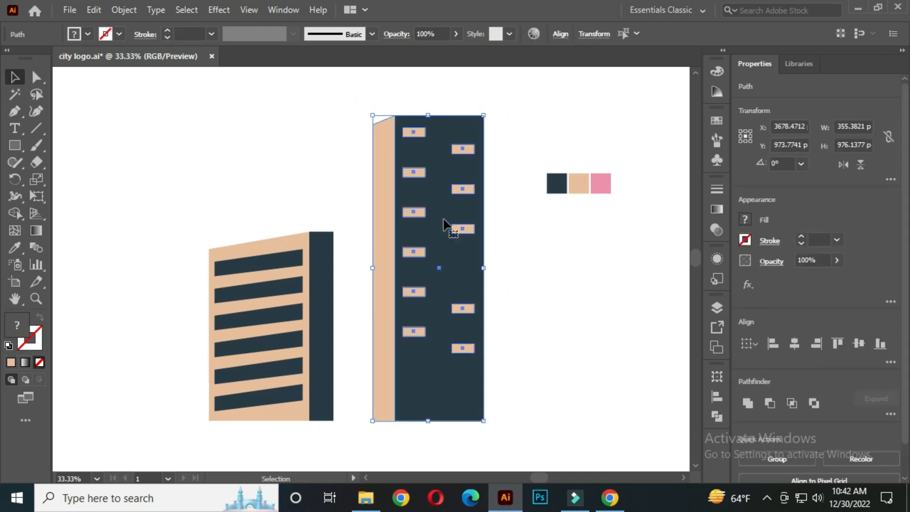
pyautogui.rightClick(429, 168)
pyautogui.click(468, 250)
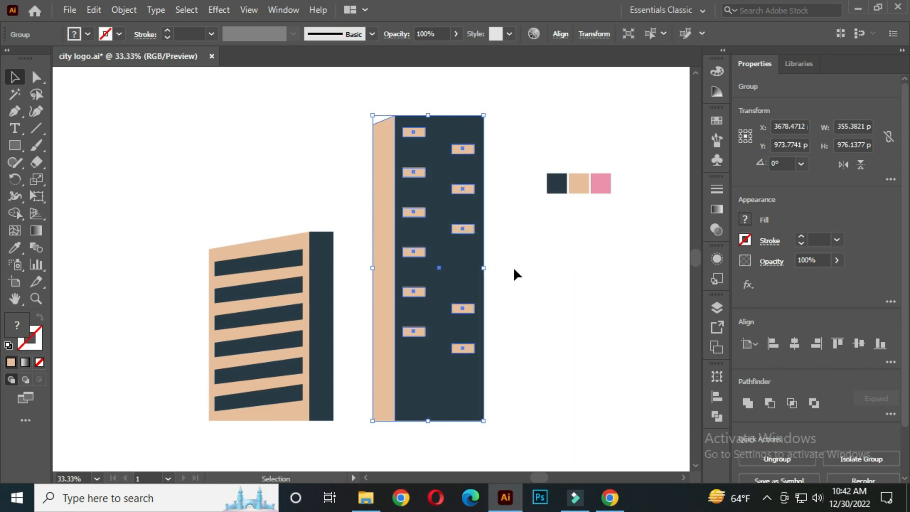
# Move the tower group to overlap the first building's navy side and send it to the back.
pyautogui.scroll(1, 386, 383)
pyautogui.moveTo(411, 365); pyautogui.dragTo(336, 365)
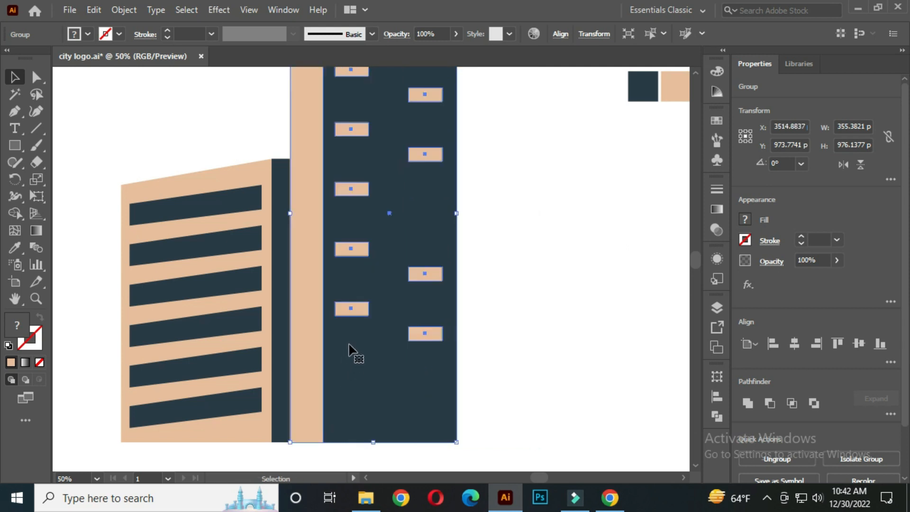
pyautogui.scroll(-2, 390, 338)
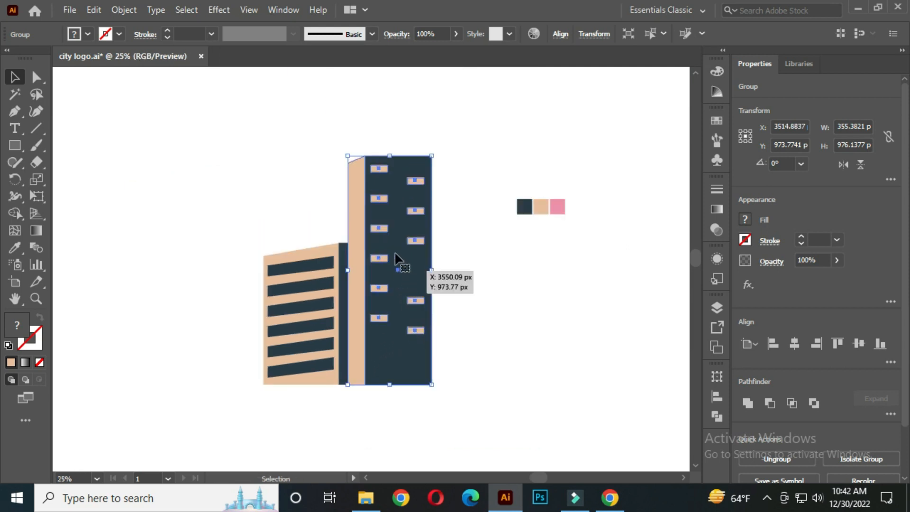
pyautogui.rightClick(390, 188)
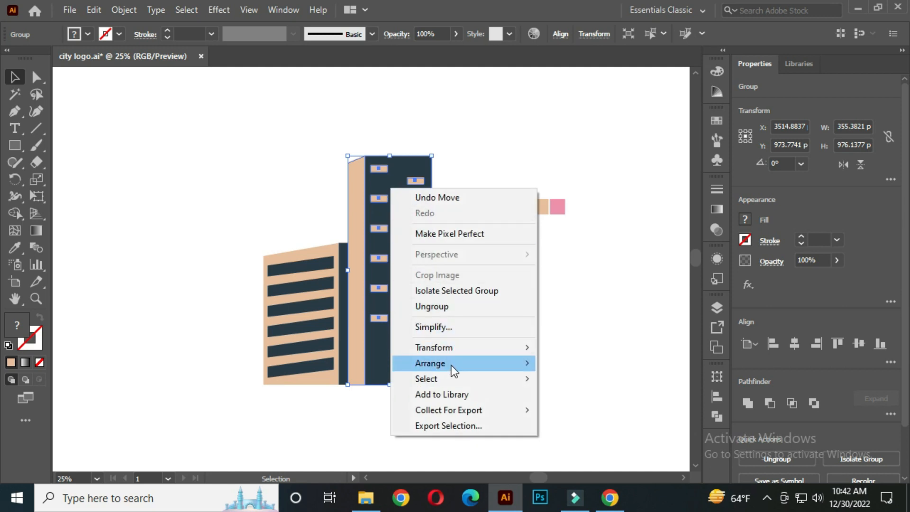
pyautogui.moveTo(452, 366)
pyautogui.click(573, 410)
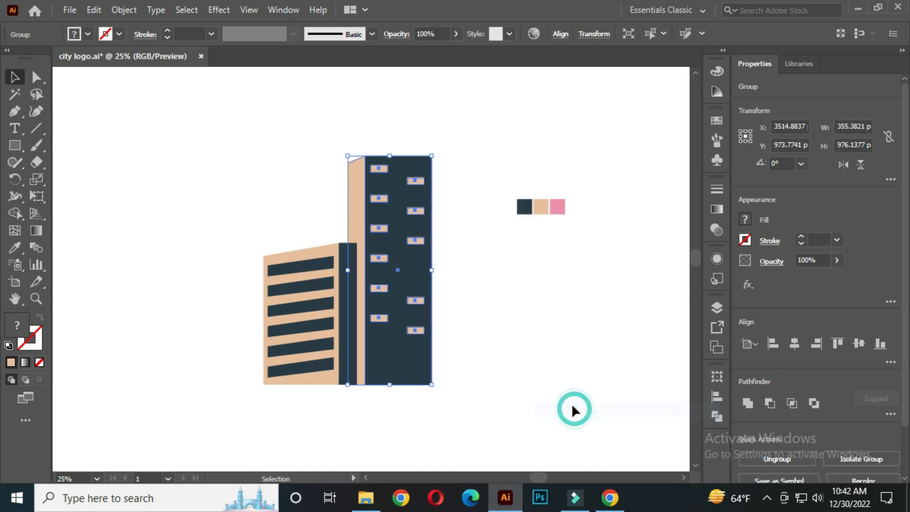
pyautogui.click(493, 262)
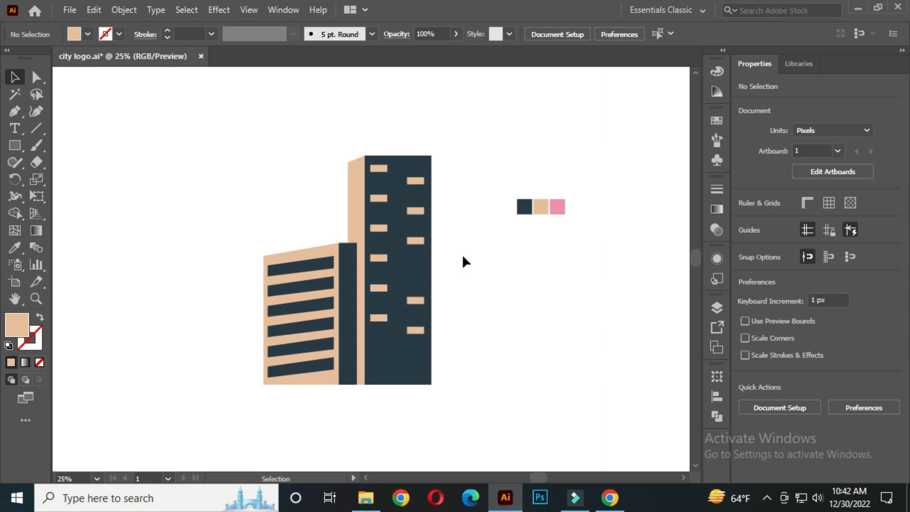
# Move both buildings together to the left, widening the empty space between them and the colour swatches.
pyautogui.moveTo(260, 177); pyautogui.dragTo(294, 349)
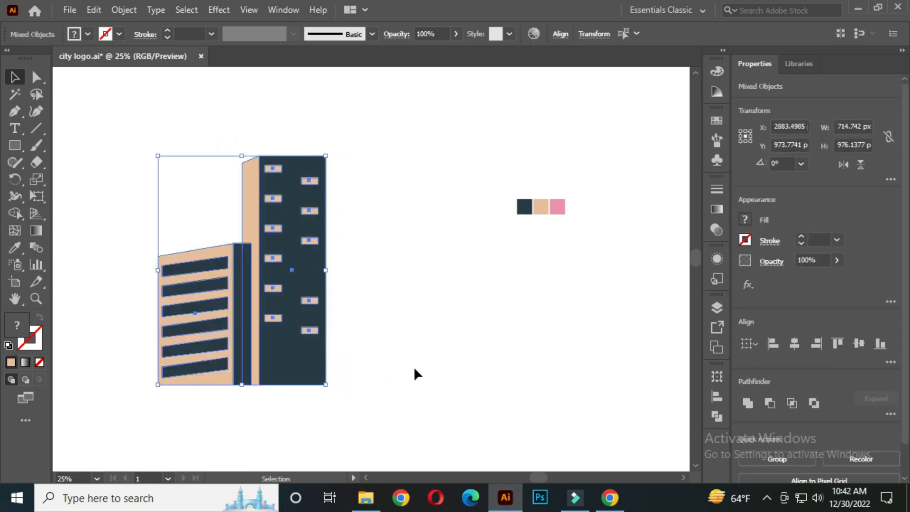
pyautogui.moveTo(414, 367); pyautogui.dragTo(446, 337)
pyautogui.click(514, 293)
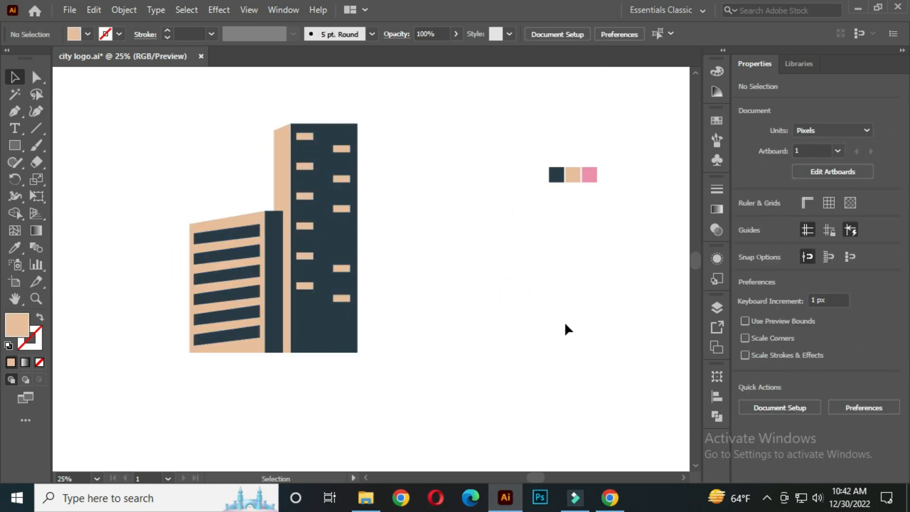
# Draw a beige tower half about 189 × 869 px with the Pen tool, its upper-right corner stepped twice and its base level with the buildings.
pyautogui.click(15, 110)
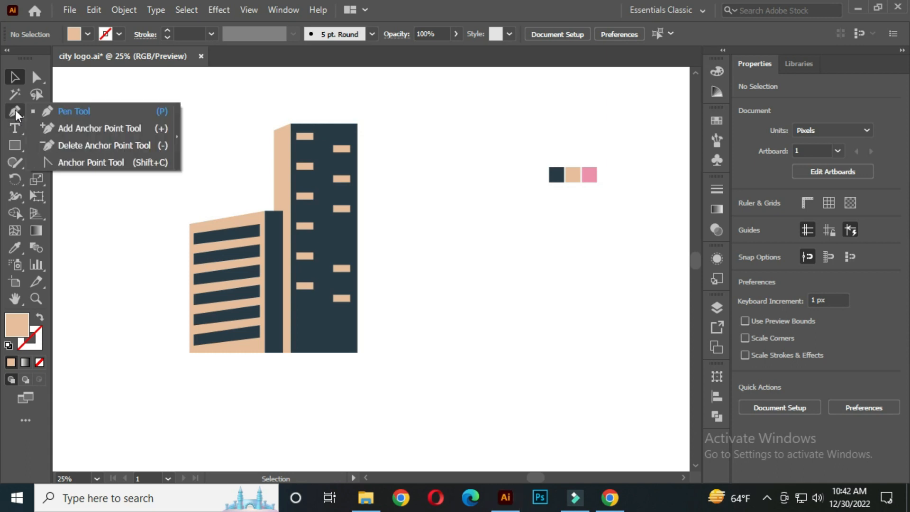
pyautogui.click(76, 112)
pyautogui.scroll(1, 433, 150)
pyautogui.press('space')
pyautogui.moveTo(416, 158); pyautogui.dragTo(391, 167)
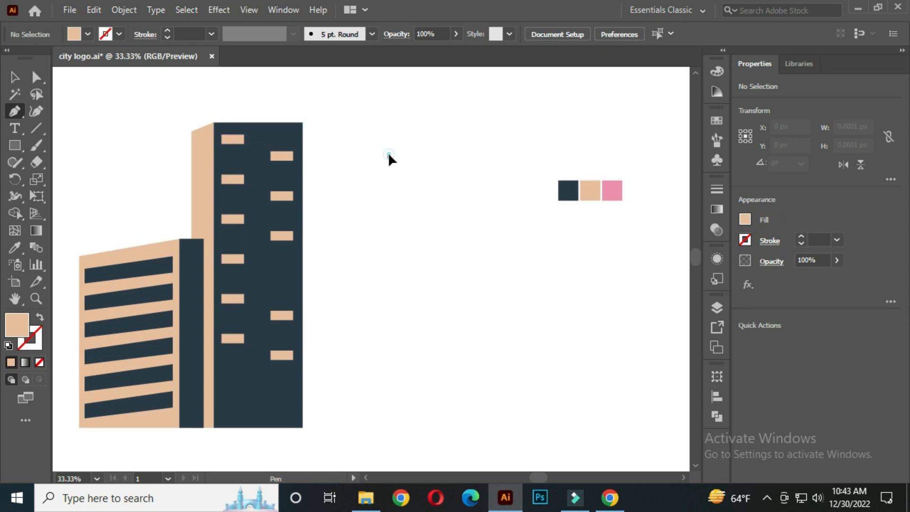
pyautogui.click(388, 155)
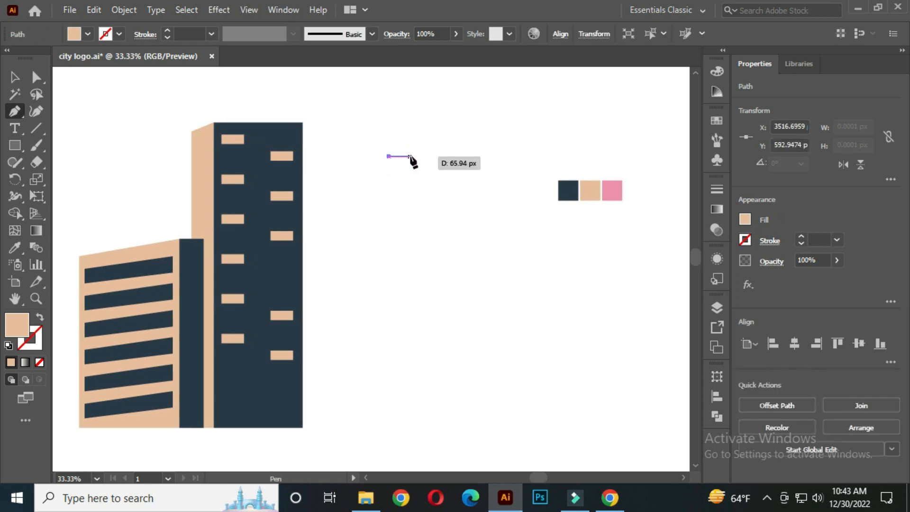
pyautogui.click(410, 156)
pyautogui.click(410, 175)
pyautogui.click(427, 176)
pyautogui.click(428, 195)
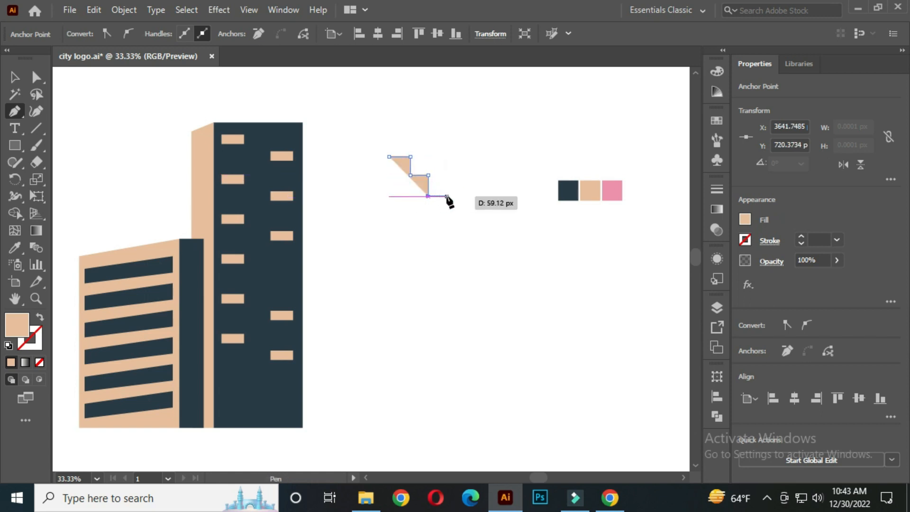
pyautogui.click(448, 195)
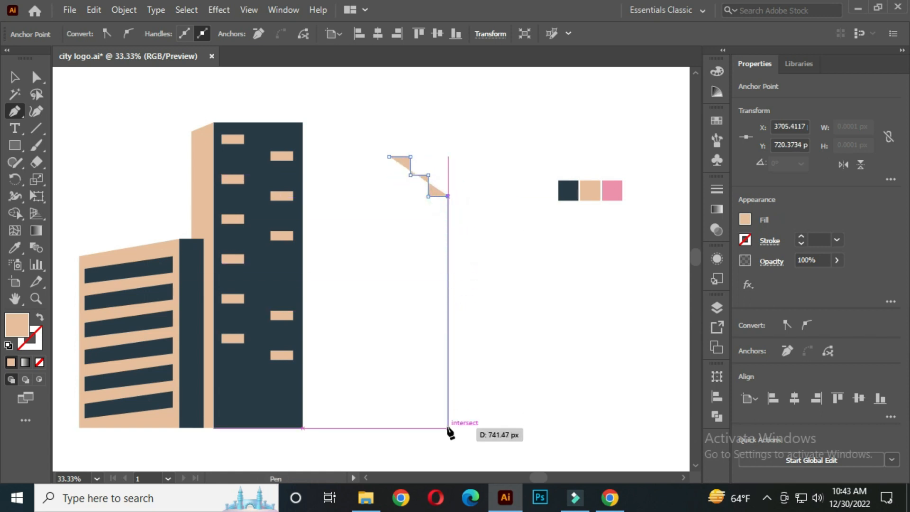
pyautogui.click(448, 427)
pyautogui.click(389, 427)
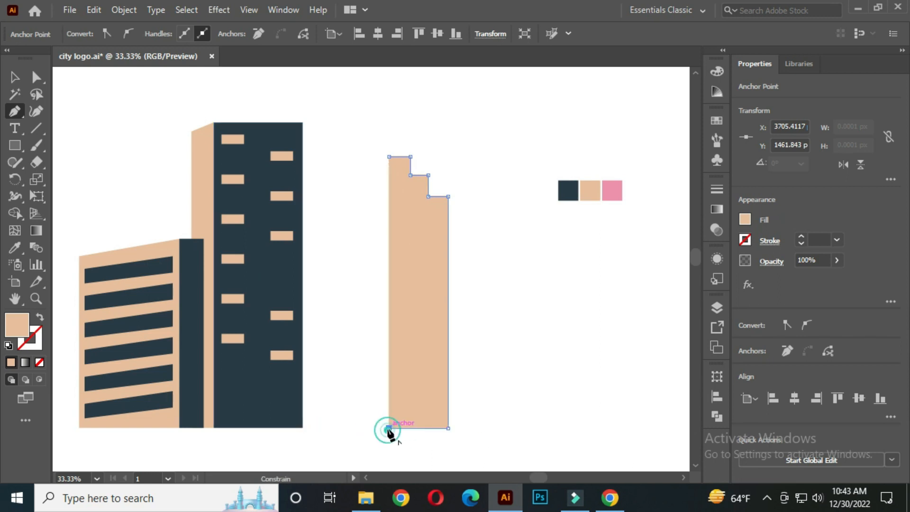
pyautogui.click(389, 156)
pyautogui.click(15, 77)
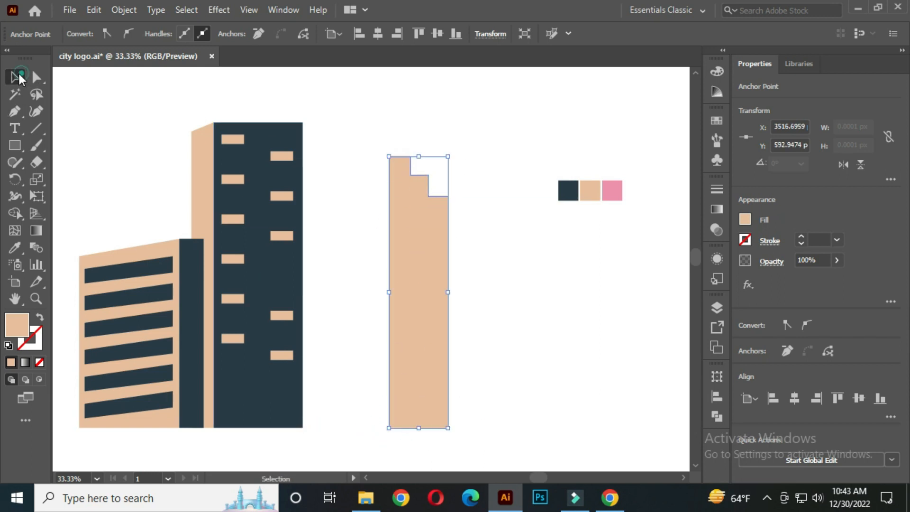
pyautogui.click(408, 141)
# Reflect a copy of the stepped beige tower half across the vertical axis.
pyautogui.click(421, 259)
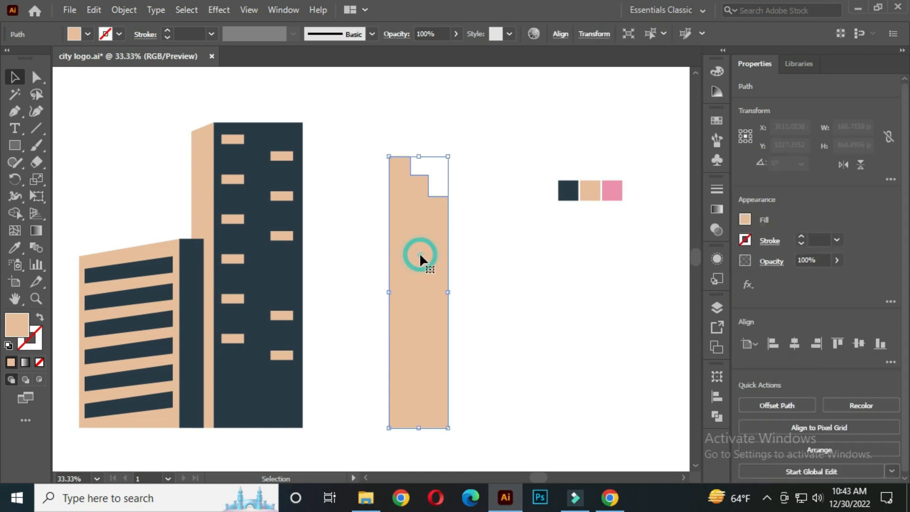
pyautogui.rightClick(406, 188)
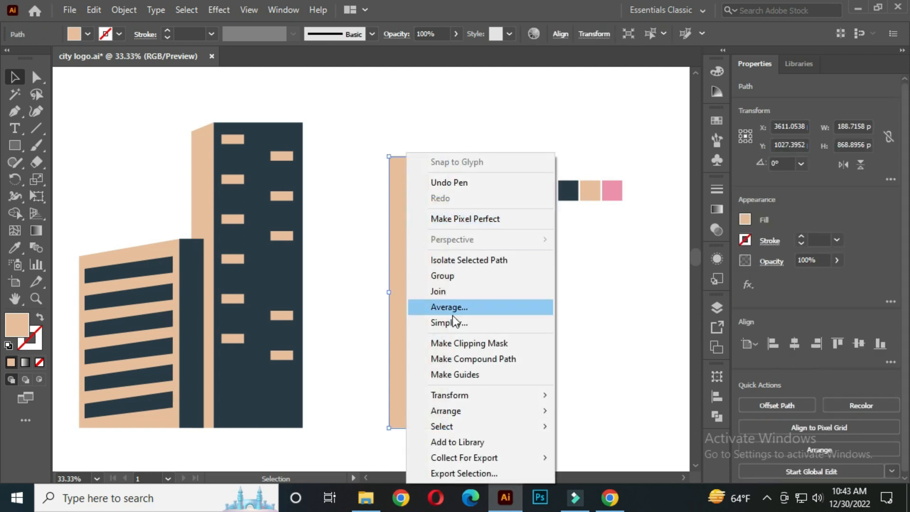
pyautogui.moveTo(474, 395)
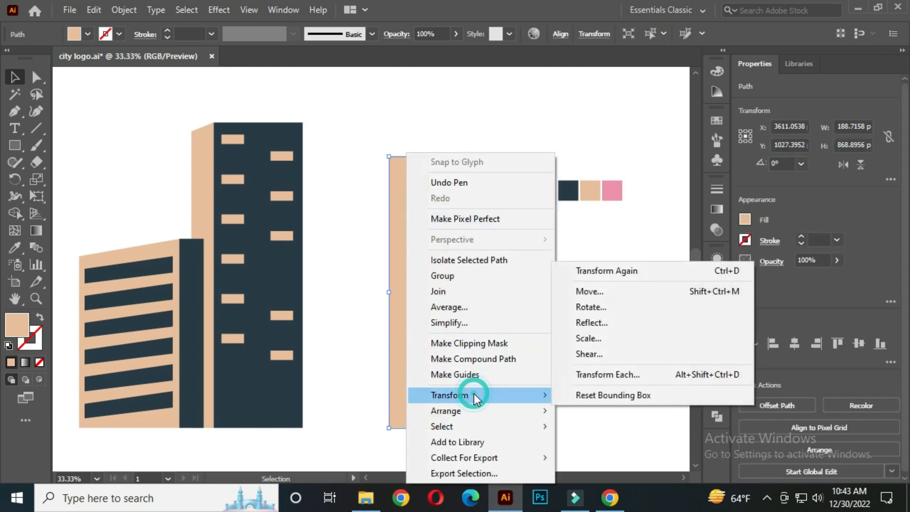
pyautogui.click(605, 324)
pyautogui.click(389, 339)
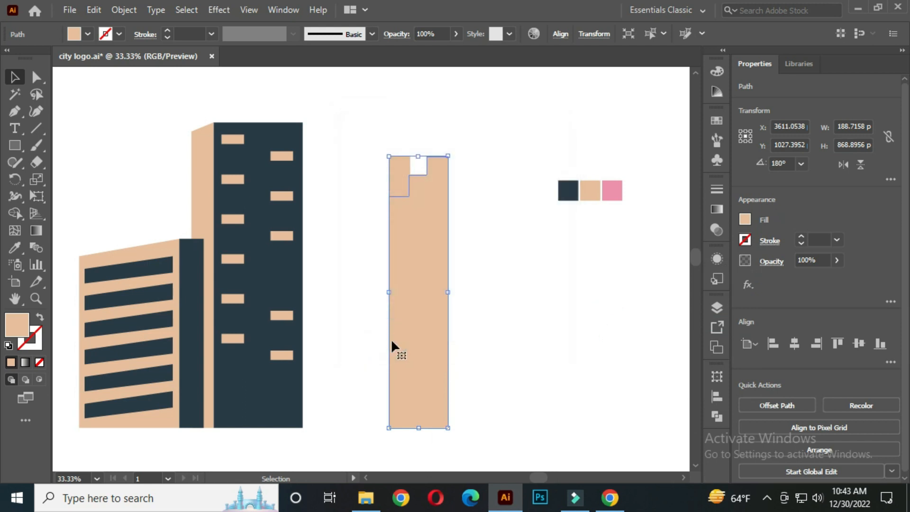
# Move the mirrored tower half flush against the original's left edge and unite both halves into one symmetric shape.
pyautogui.moveTo(425, 332); pyautogui.dragTo(371, 331)
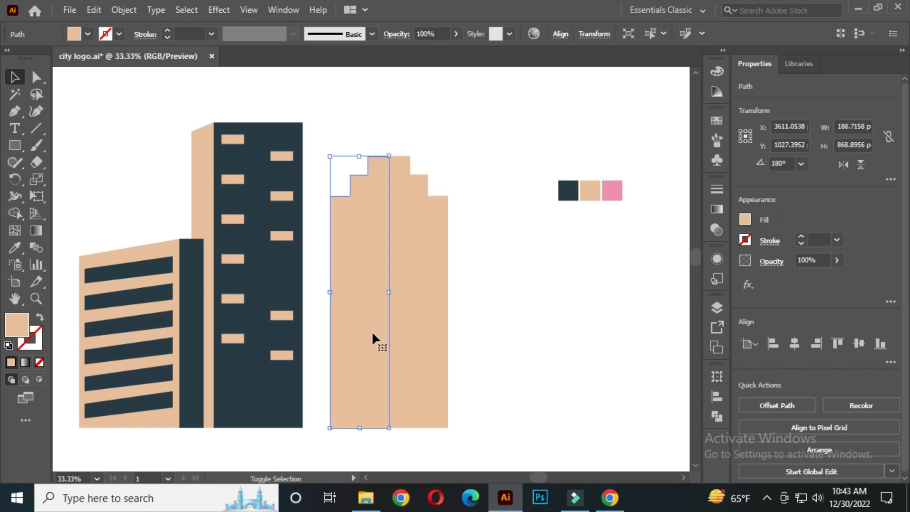
pyautogui.click(495, 282)
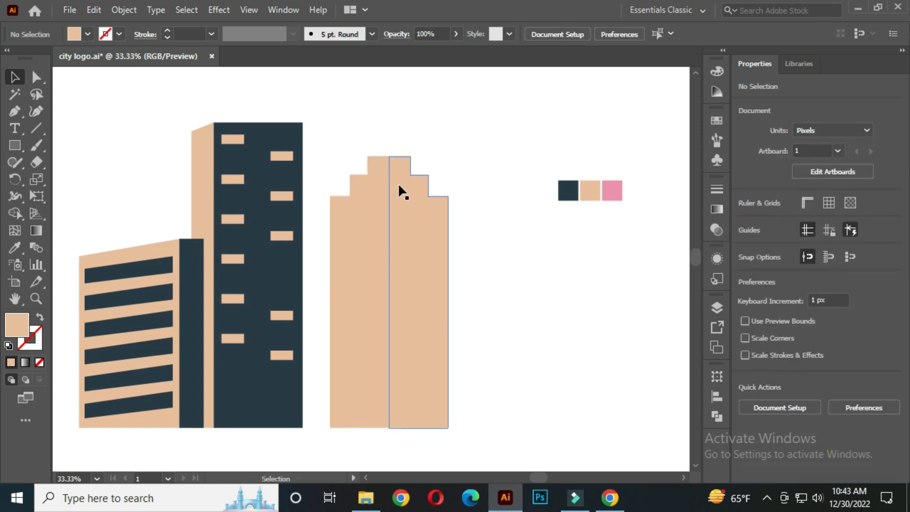
pyautogui.moveTo(360, 124); pyautogui.dragTo(418, 253)
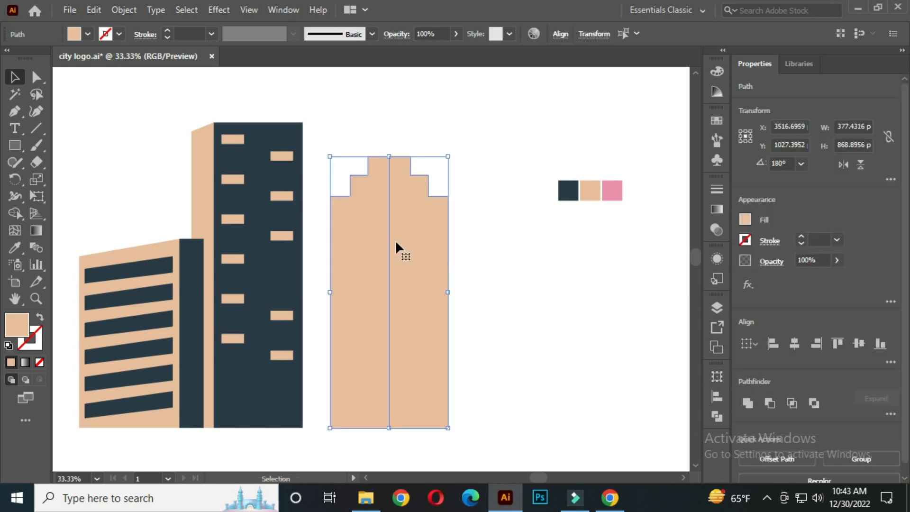
pyautogui.click(714, 416)
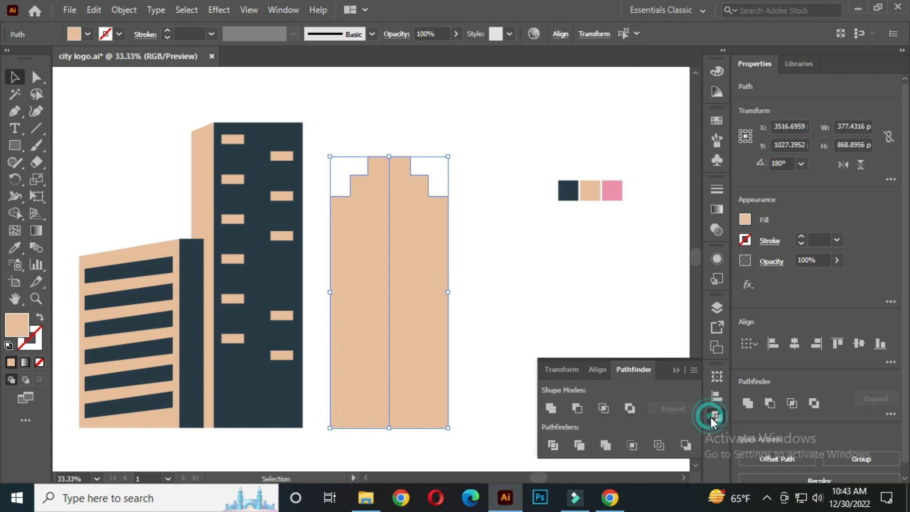
pyautogui.click(550, 407)
pyautogui.click(675, 368)
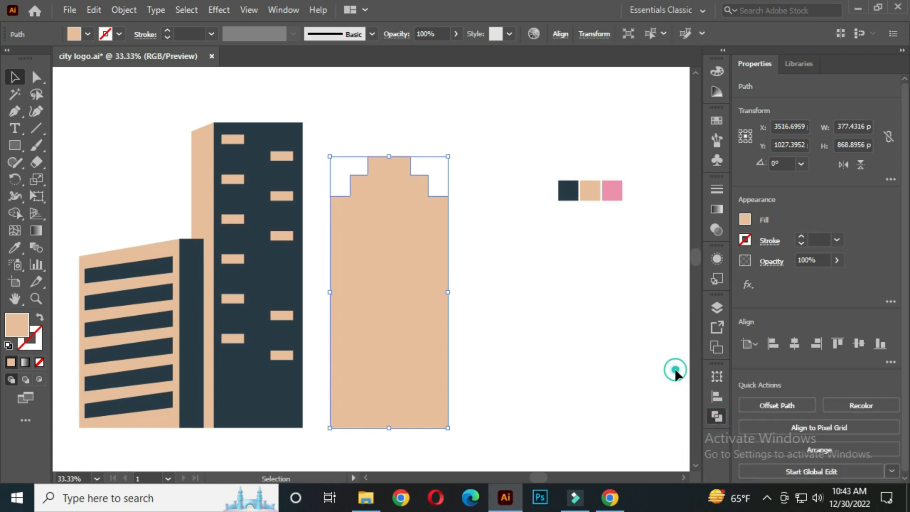
pyautogui.click(494, 264)
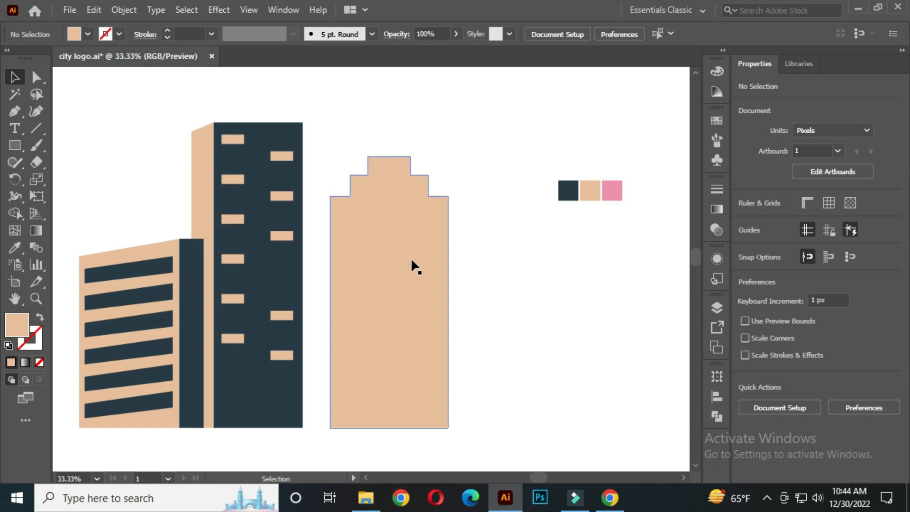
# Paste a copy of the stepped tower in front, shrink it to about 348 × 802 px on the same base, and fill it navy.
pyautogui.click(399, 256)
pyautogui.press('a')
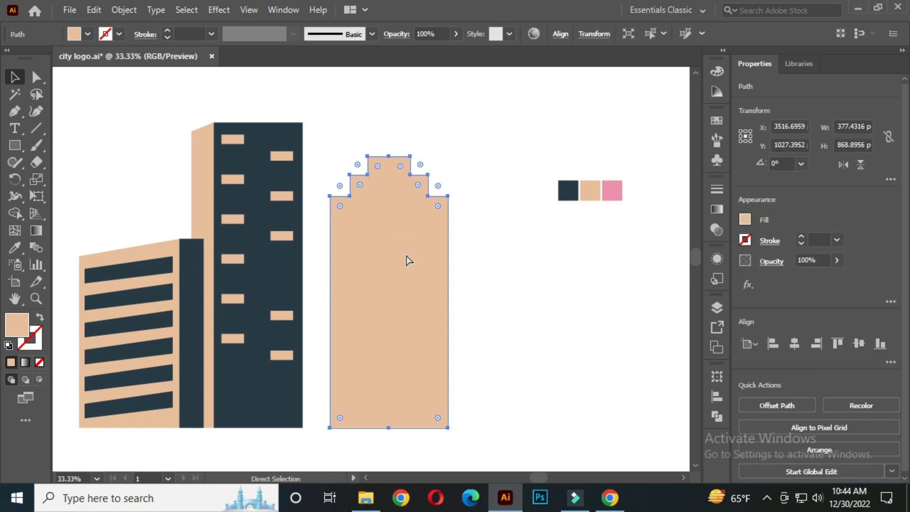
pyautogui.hotkey('ctrl', 'f')
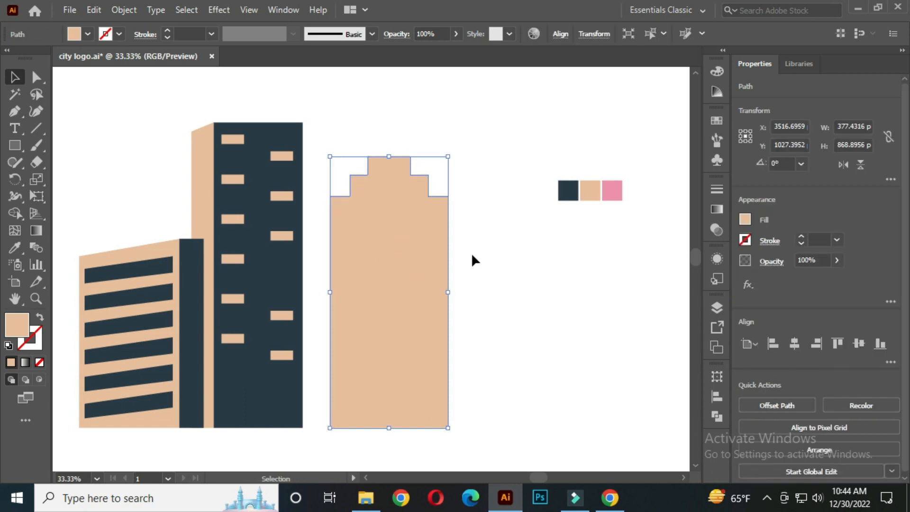
pyautogui.moveTo(386, 156); pyautogui.dragTo(388, 179)
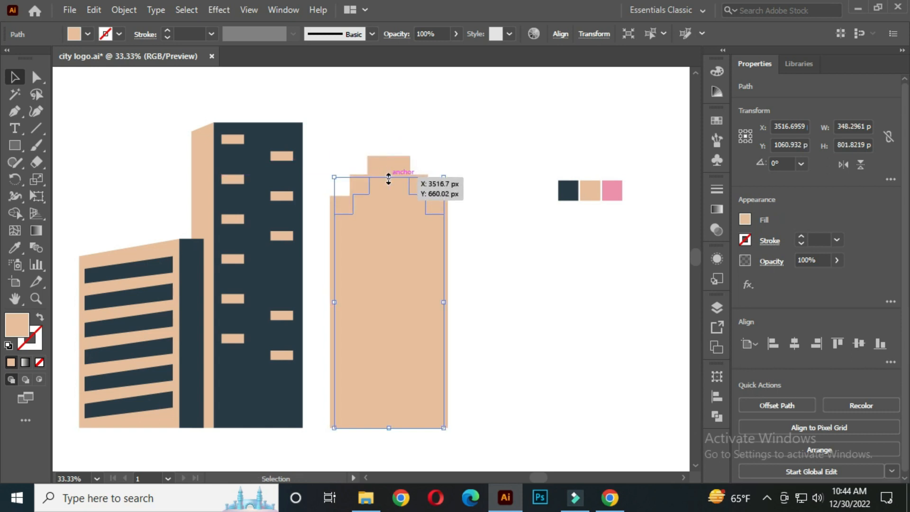
pyautogui.click(14, 247)
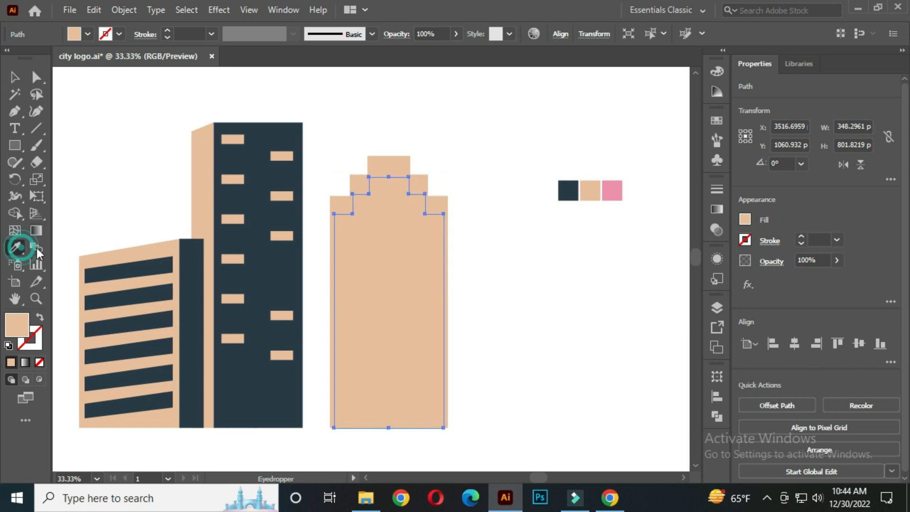
pyautogui.click(567, 194)
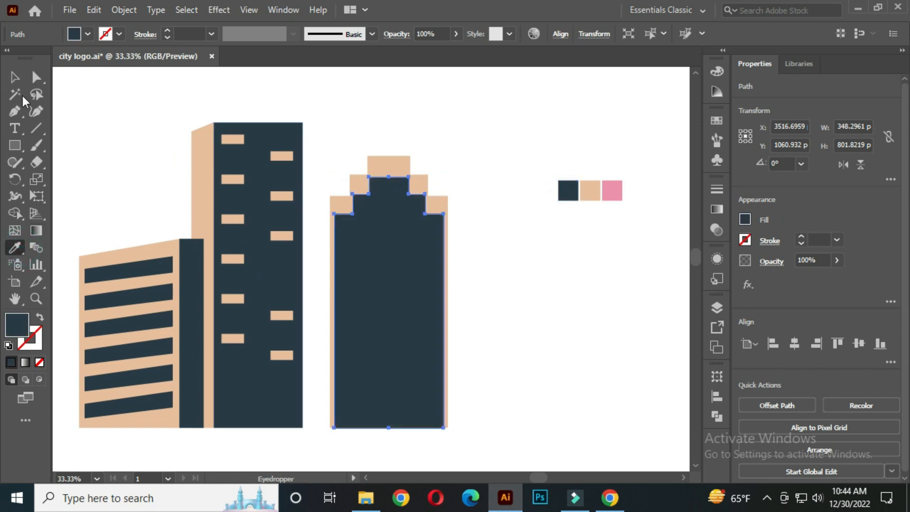
pyautogui.click(13, 78)
pyautogui.click(105, 111)
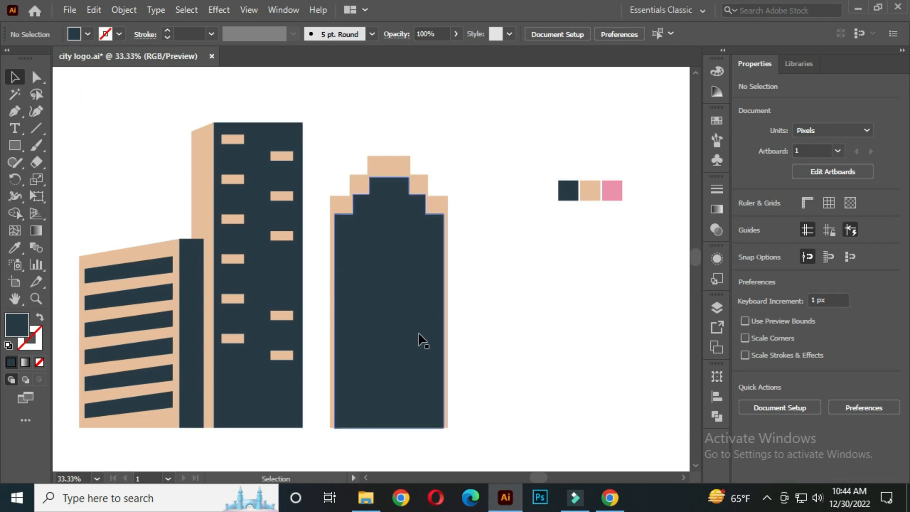
# Draw a window about 61 × 29 px near the upper-left corner of the stepped tower's navy face and colour it beige.
pyautogui.scroll(2, 423, 341)
pyautogui.hscroll(-1, 413, 294)
pyautogui.click(169, 173)
pyautogui.click(614, 249)
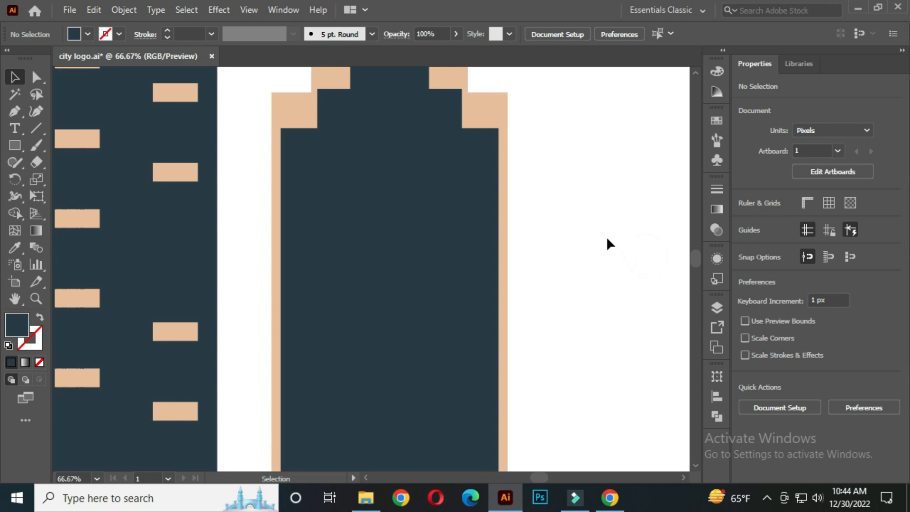
pyautogui.rightClick(18, 143)
pyautogui.click(82, 146)
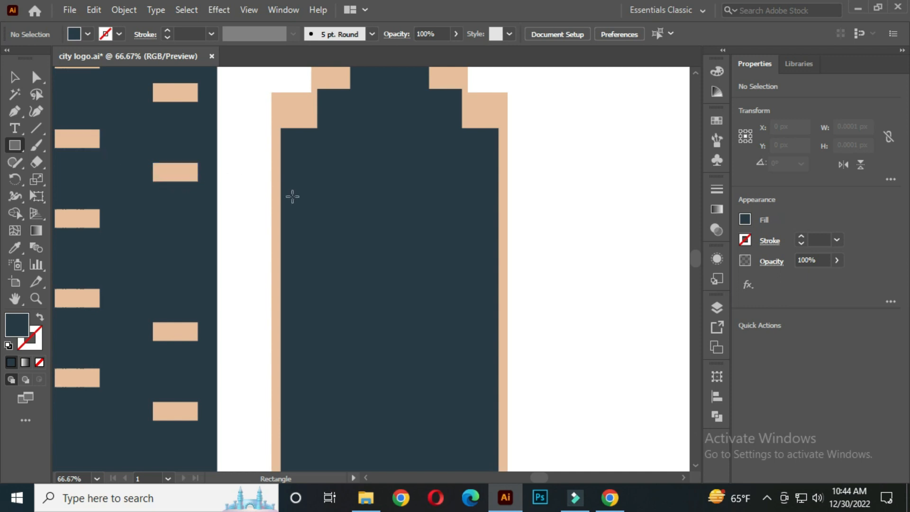
pyautogui.moveTo(297, 145); pyautogui.dragTo(336, 163)
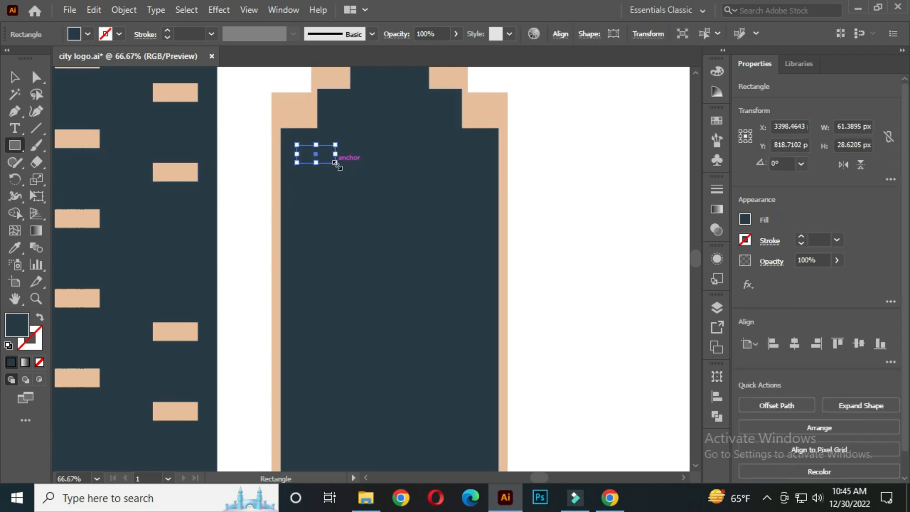
pyautogui.click(14, 77)
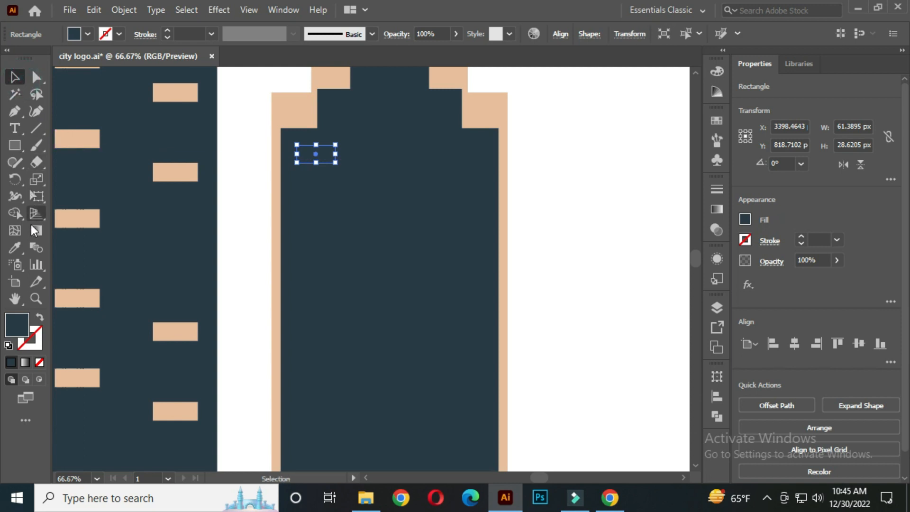
pyautogui.click(17, 247)
pyautogui.click(163, 170)
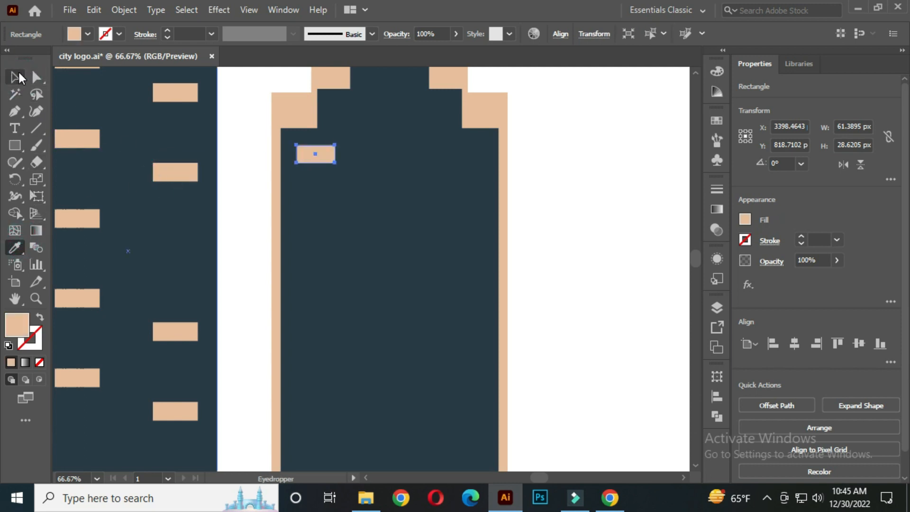
# Copy the beige window to the navy face's right side and to its centre, with the centre copy slightly lower.
pyautogui.click(14, 77)
pyautogui.moveTo(327, 155); pyautogui.dragTo(482, 161)
pyautogui.click(562, 141)
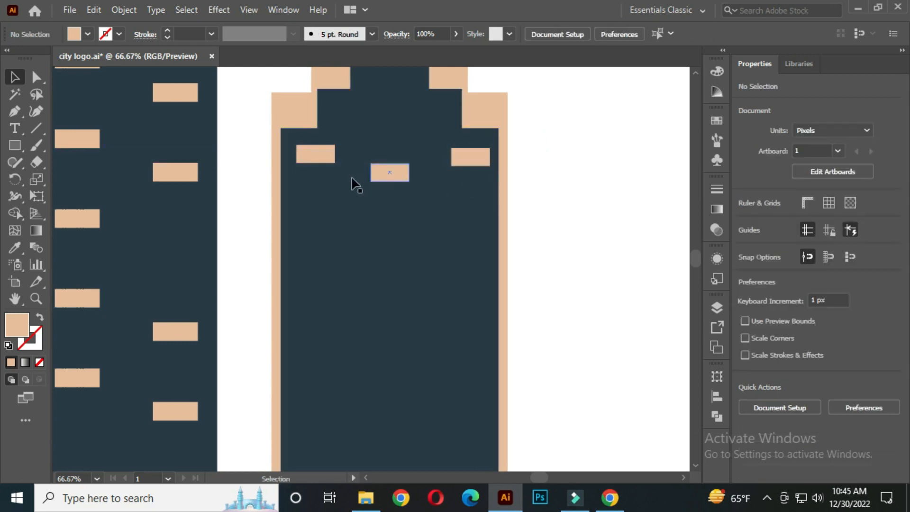
# Duplicate the row of three windows downward at equal spacing to make four rows on the stepped tower.
pyautogui.click(311, 160)
pyautogui.keyDown('shift'); pyautogui.click(393, 174); pyautogui.keyUp('shift')
pyautogui.keyDown('shift'); pyautogui.click(462, 162); pyautogui.keyUp('shift')
pyautogui.moveTo(397, 176); pyautogui.dragTo(404, 272)
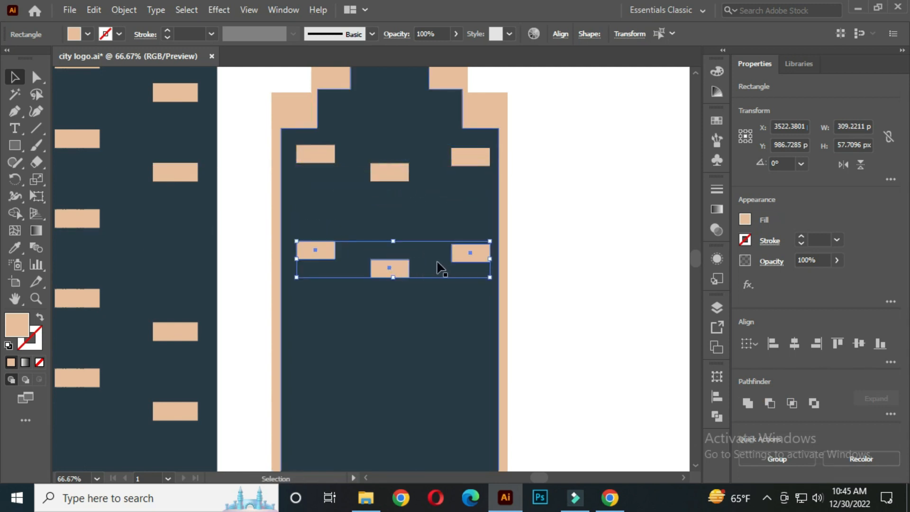
pyautogui.scroll(-3, 441, 265)
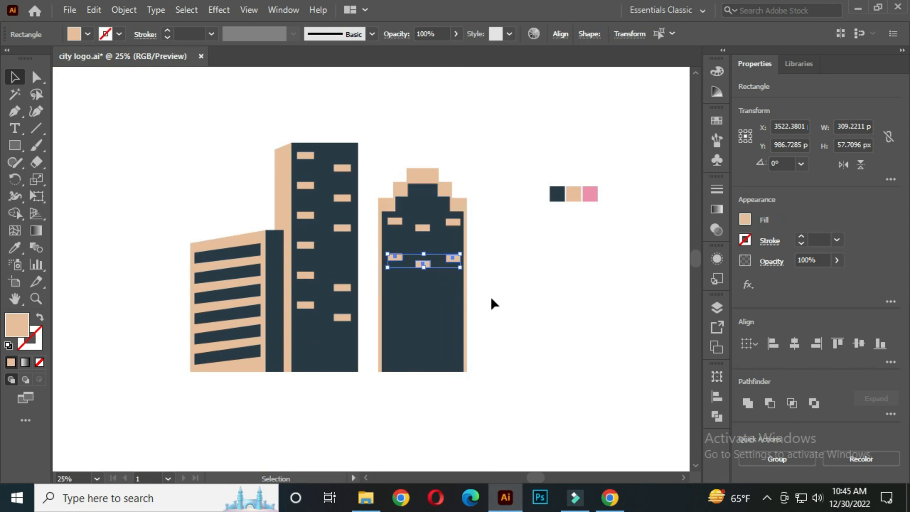
pyautogui.press('a')
pyautogui.hotkey('ctrl', 'd')
pyautogui.hotkey('ctrl', 'd')
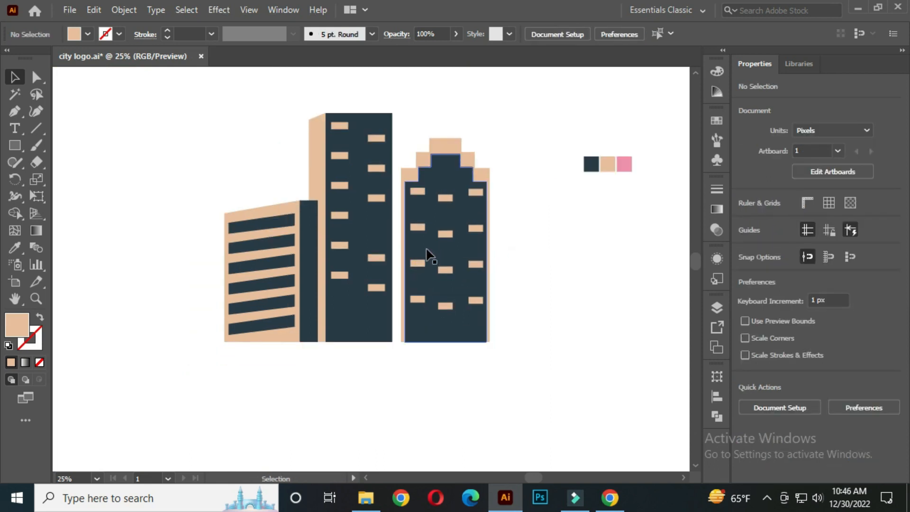
# Widen the stepped tower's beige outline evenly on both sides so its left edge meets the tall building.
pyautogui.scroll(2, 429, 246)
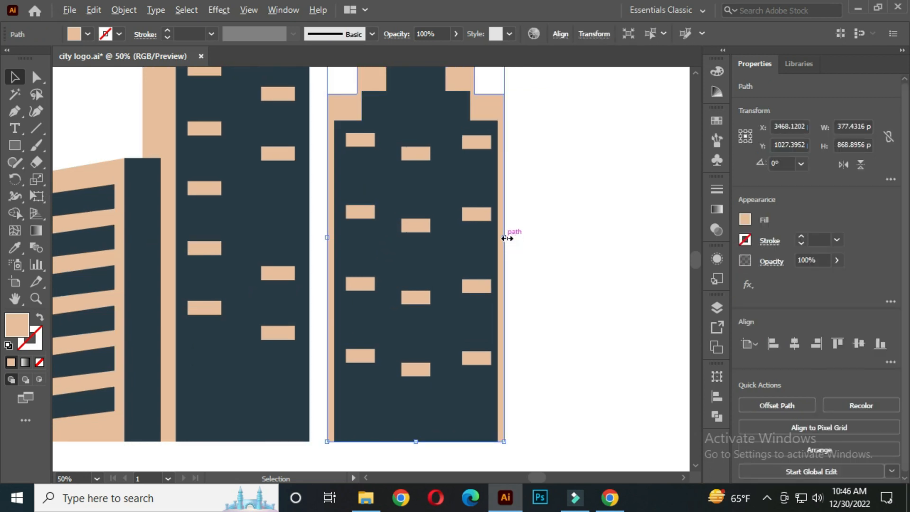
pyautogui.moveTo(504, 238); pyautogui.dragTo(489, 250)
pyautogui.click(550, 218)
pyautogui.scroll(-1, 529, 221)
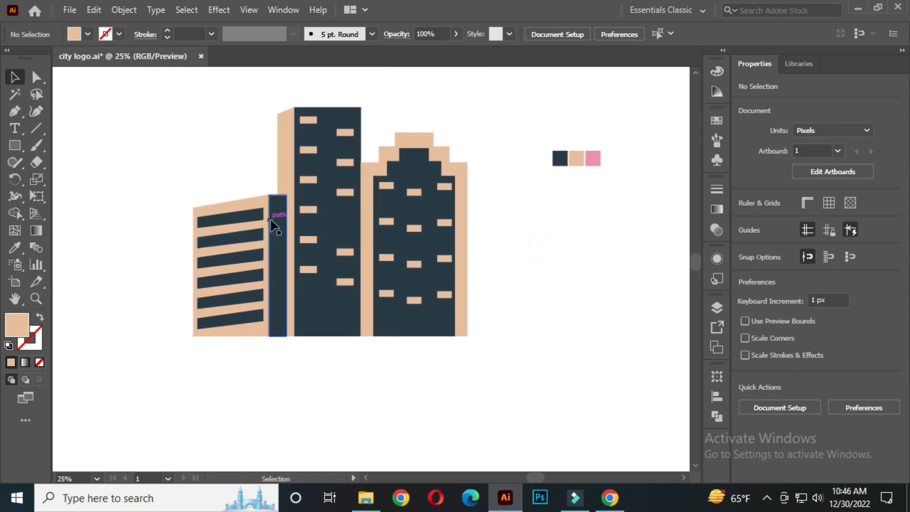
# Scale all three buildings down to about 774 × 646 px and move them down and to the left.
pyautogui.moveTo(152, 86); pyautogui.dragTo(376, 260)
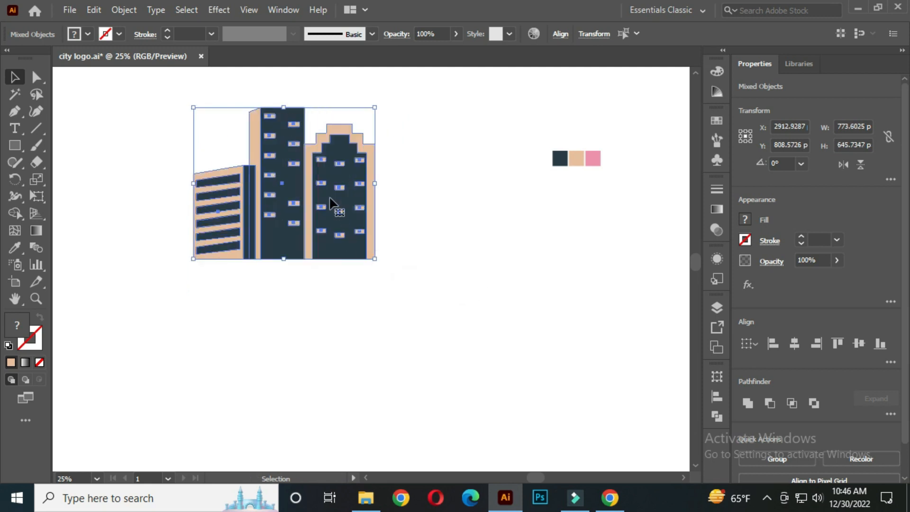
pyautogui.moveTo(330, 199); pyautogui.dragTo(296, 265)
pyautogui.click(403, 254)
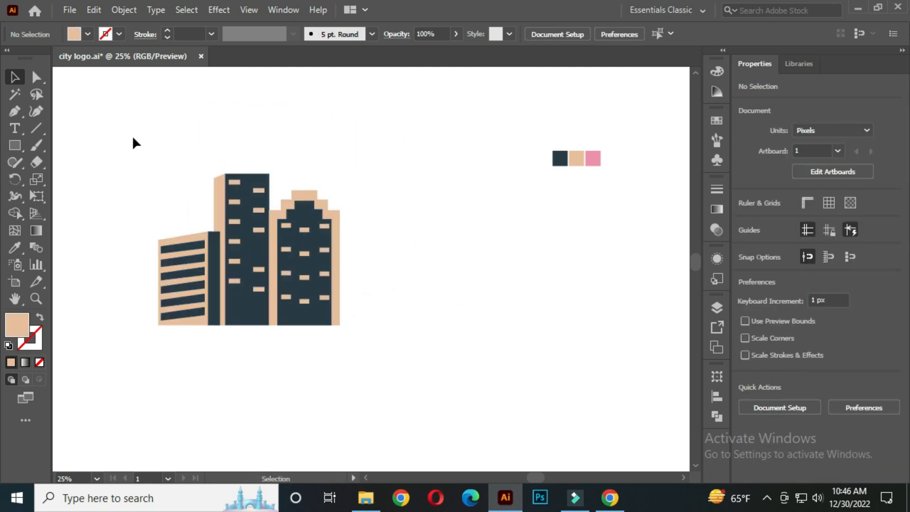
# Reflect a copy of the two left buildings across the vertical axis and place it against the stepped tower's right side.
pyautogui.moveTo(144, 183); pyautogui.dragTo(255, 325)
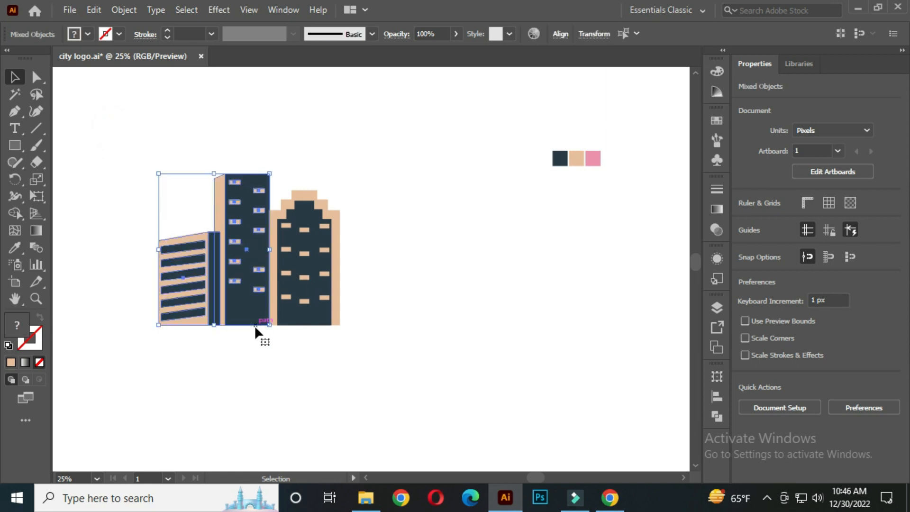
pyautogui.rightClick(229, 193)
pyautogui.moveTo(285, 334)
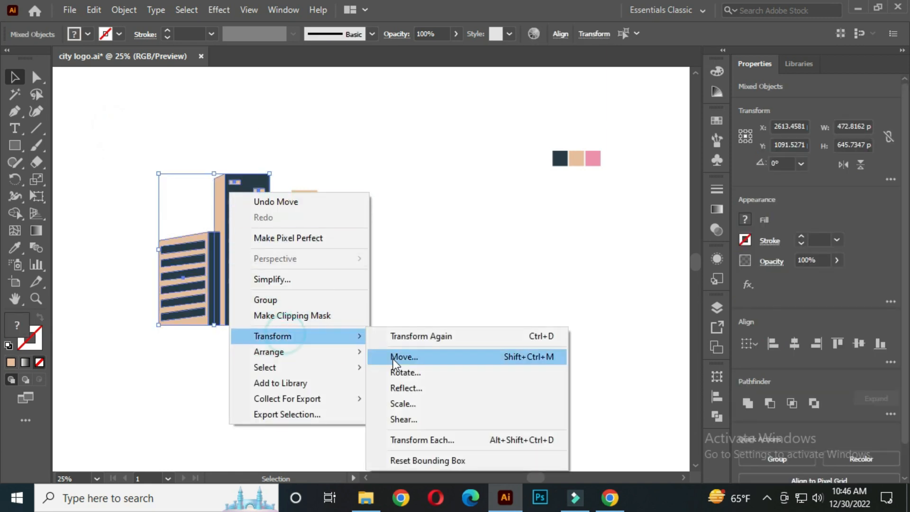
pyautogui.click(430, 385)
pyautogui.click(372, 338)
pyautogui.moveTo(185, 299); pyautogui.dragTo(365, 305)
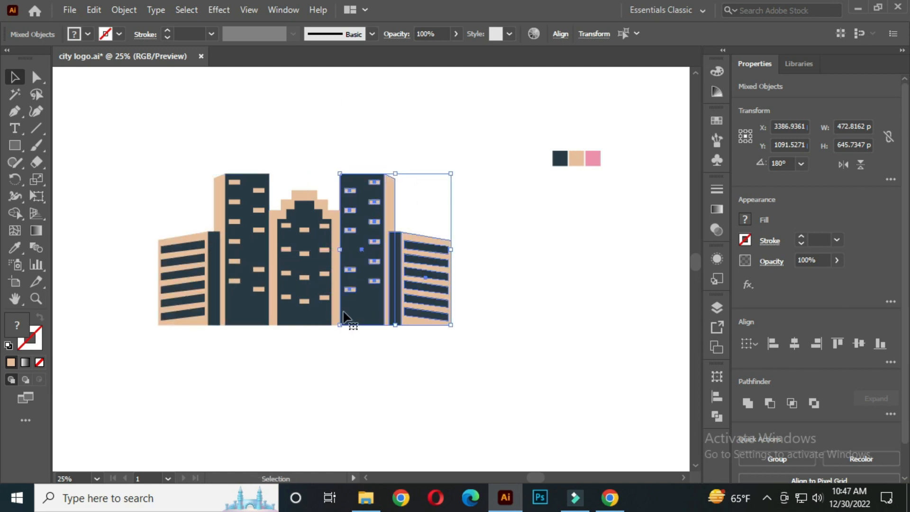
pyautogui.click(344, 361)
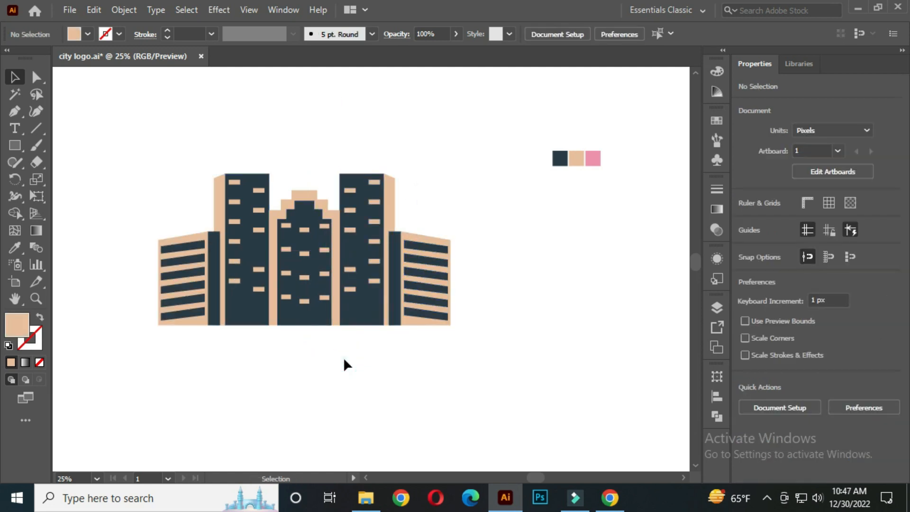
# Stretch both tall windowed buildings slightly upward, keeping their bases level with the skyline.
pyautogui.click(245, 203)
pyautogui.keyDown('shift'); pyautogui.click(369, 202); pyautogui.keyUp('shift')
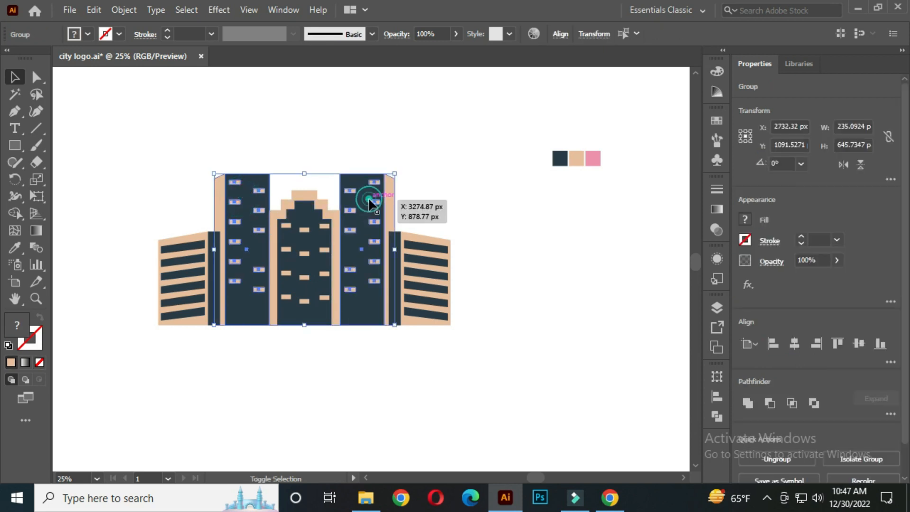
pyautogui.moveTo(308, 174); pyautogui.dragTo(306, 158)
pyautogui.click(278, 124)
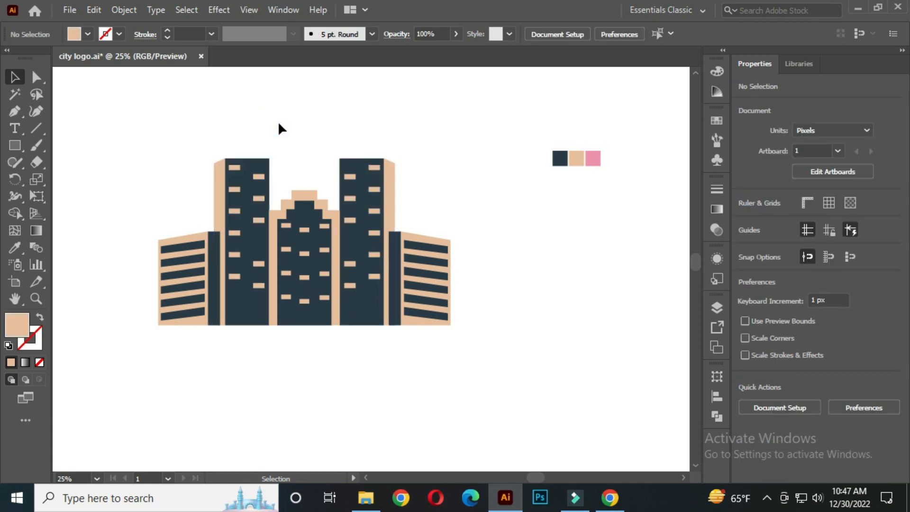
# Scale the whole skyline down to about 489 × 279 px and move it to the upper-left area of the canvas.
pyautogui.moveTo(103, 136); pyautogui.dragTo(366, 275)
pyautogui.moveTo(287, 228); pyautogui.dragTo(156, 126)
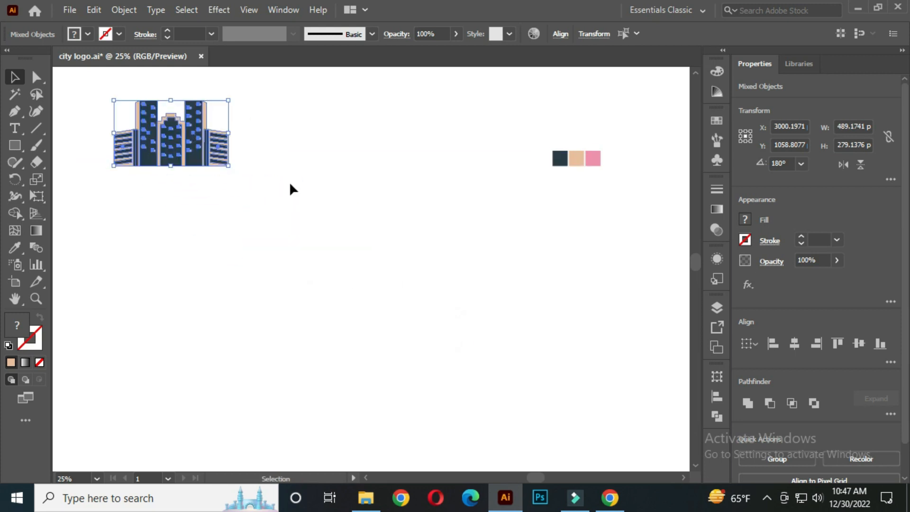
pyautogui.click(290, 188)
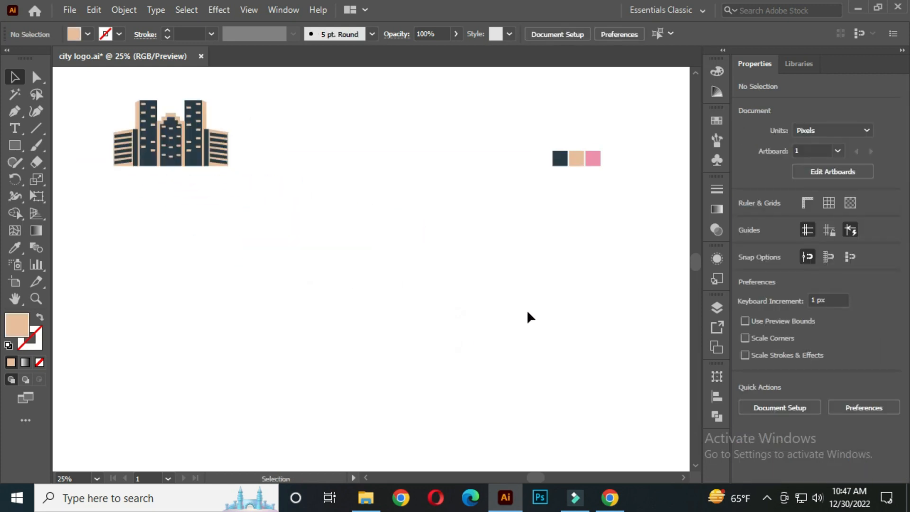
# Draw a beige rectangle about 725 × 863 px in the empty area between the skyline and the colour swatches.
pyautogui.moveTo(7, 149); pyautogui.dragTo(73, 148)
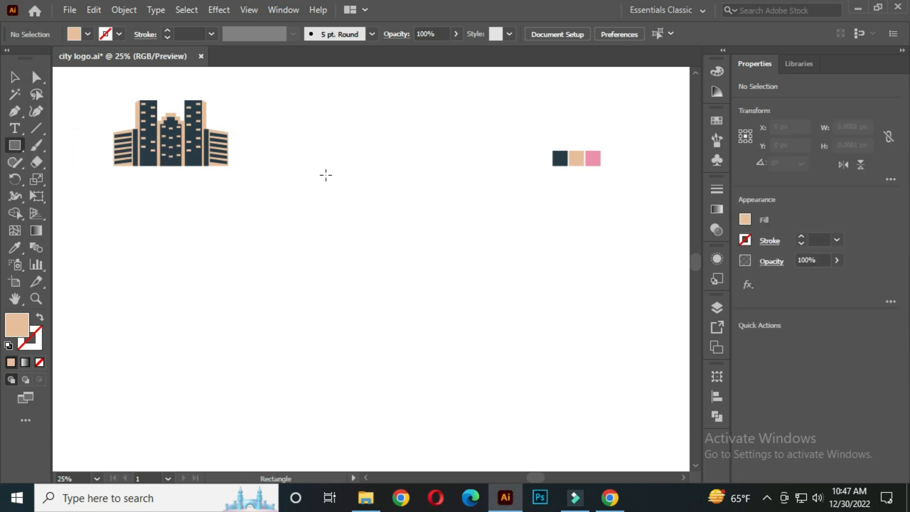
pyautogui.moveTo(318, 166); pyautogui.dragTo(488, 367)
pyautogui.click(15, 77)
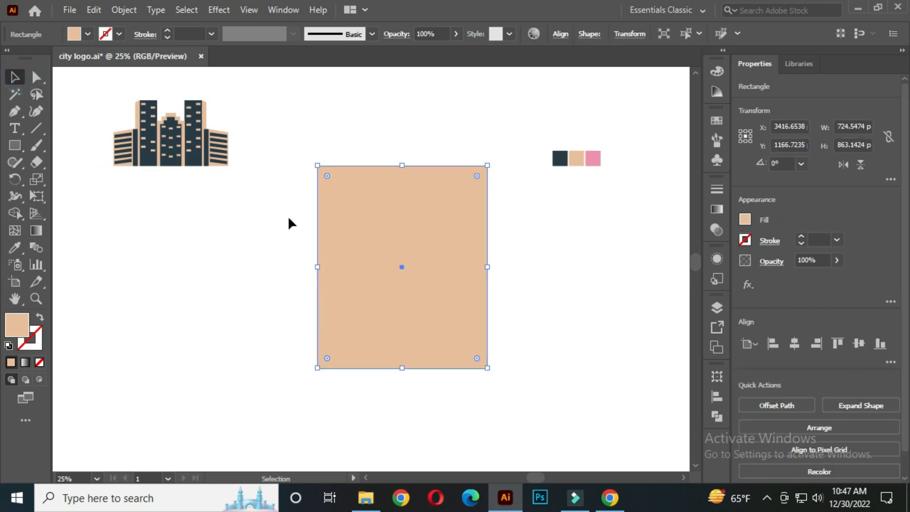
# Round the beige rectangle's corners fully, then stretch it taller and slightly wider about its centre.
pyautogui.moveTo(388, 236); pyautogui.dragTo(359, 224)
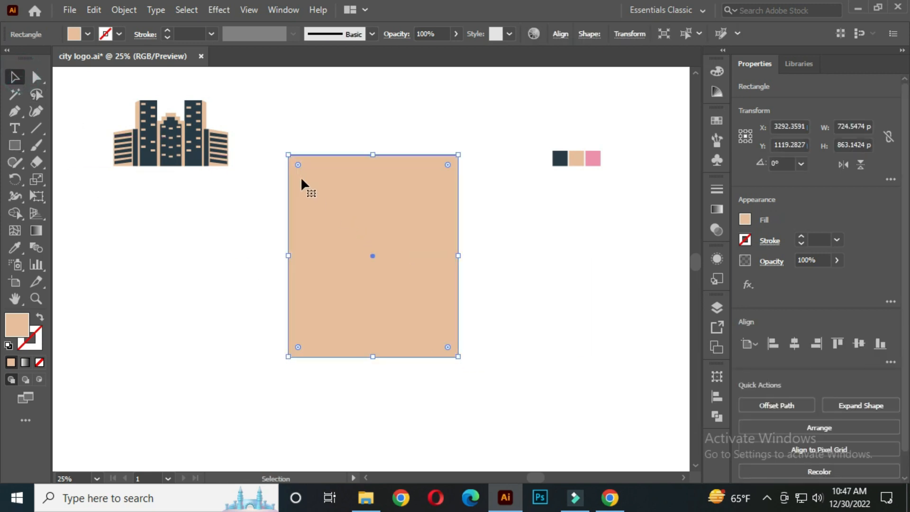
pyautogui.moveTo(298, 165); pyautogui.dragTo(374, 298)
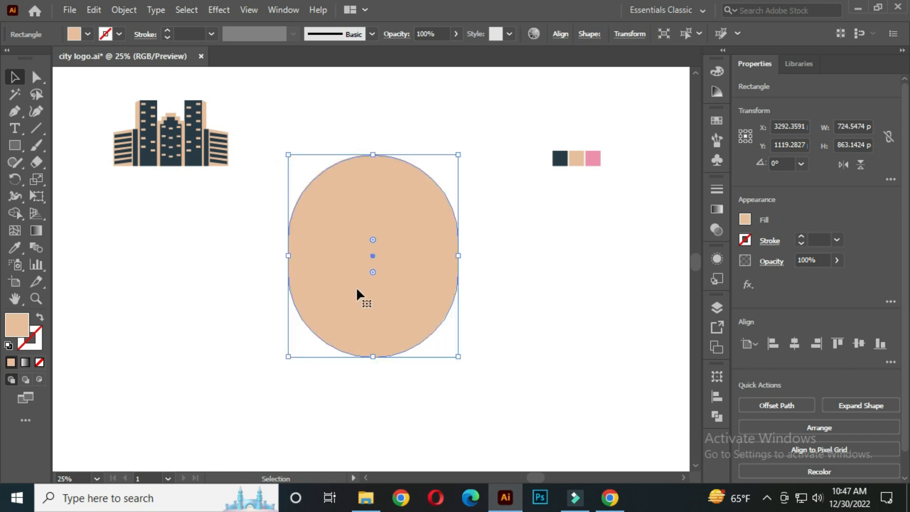
pyautogui.moveTo(373, 357); pyautogui.dragTo(378, 386)
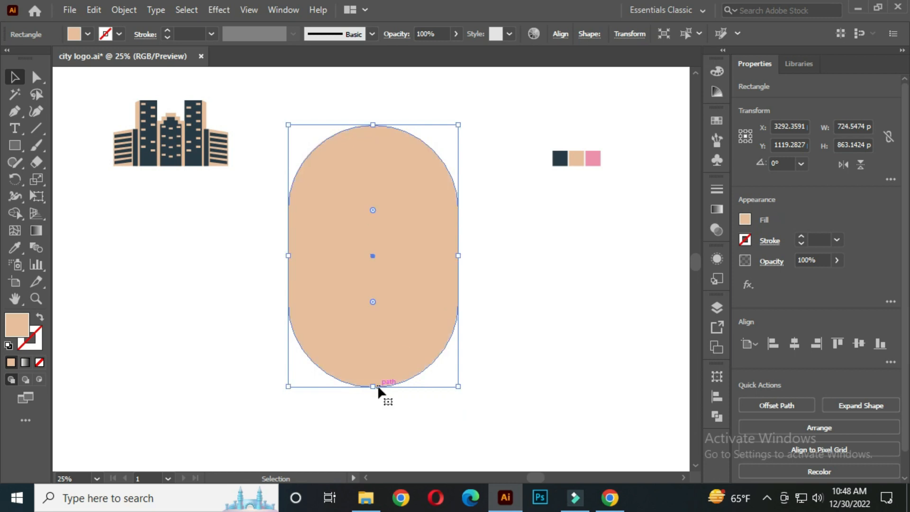
pyautogui.moveTo(458, 255); pyautogui.dragTo(466, 256)
pyautogui.click(94, 169)
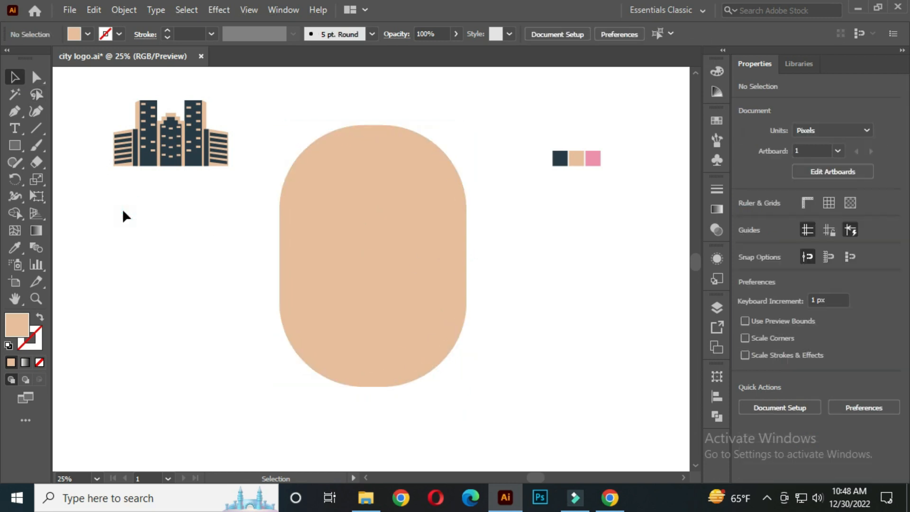
# Round the beige shape's corners to the maximum again and stretch it vertically to about 797 × 1176 px.
pyautogui.click(368, 220)
pyautogui.moveTo(364, 210); pyautogui.dragTo(386, 244)
pyautogui.click(188, 230)
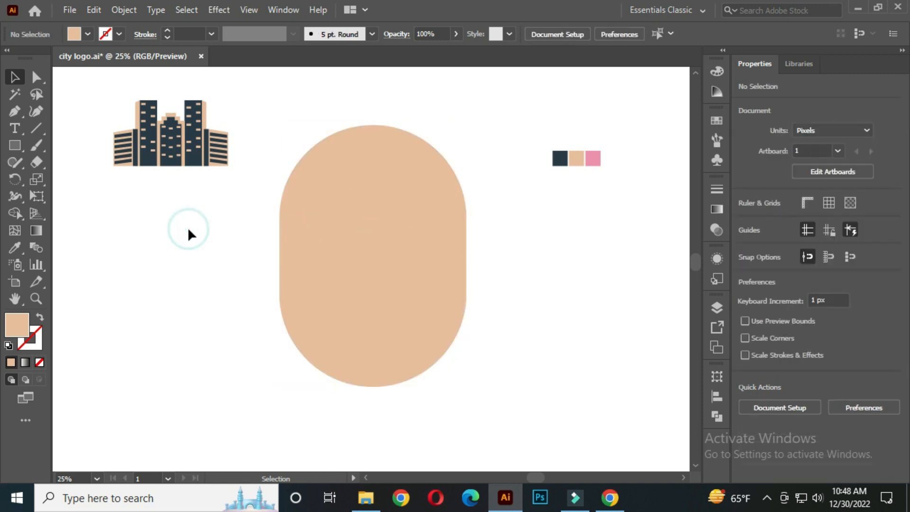
pyautogui.click(360, 297)
pyautogui.moveTo(373, 386); pyautogui.dragTo(373, 393)
pyautogui.click(568, 271)
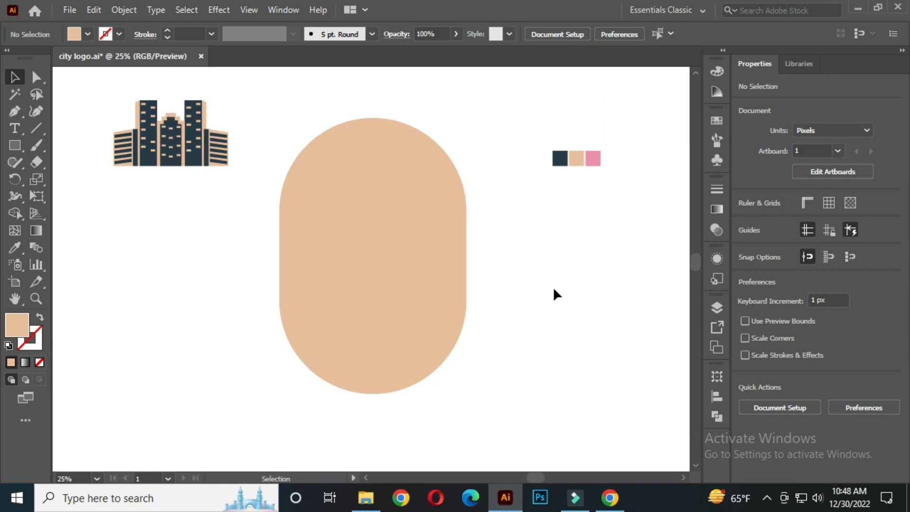
# Duplicate the beige rounded shape and place the copy beyond the colour swatches.
pyautogui.click(402, 267)
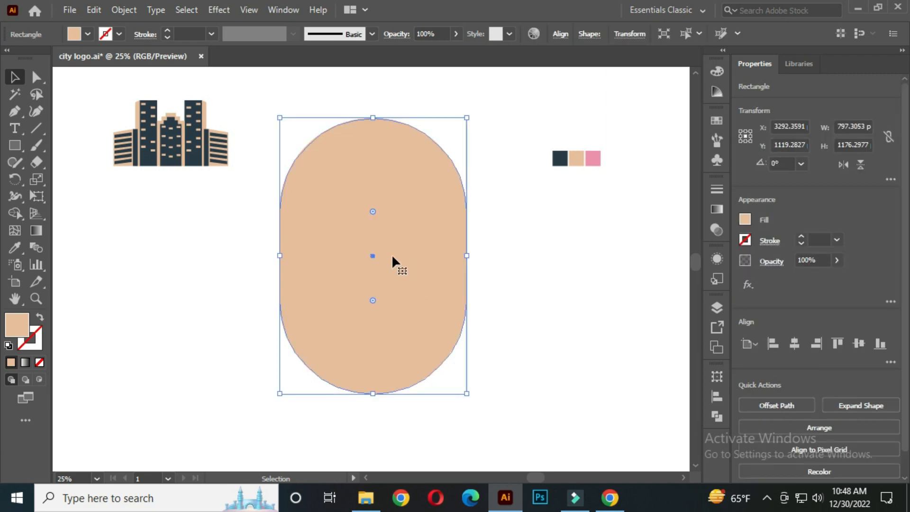
pyautogui.moveTo(397, 232); pyautogui.dragTo(650, 257)
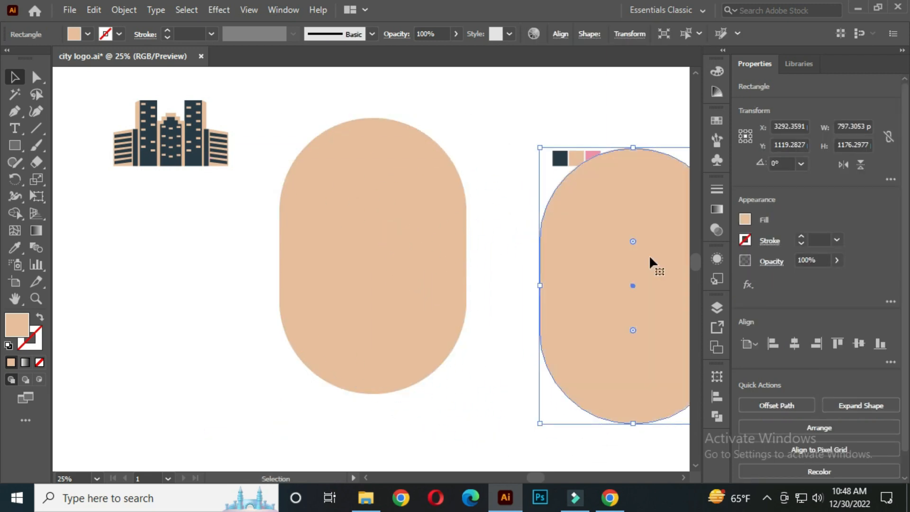
pyautogui.moveTo(559, 275); pyautogui.dragTo(643, 276)
pyautogui.click(524, 251)
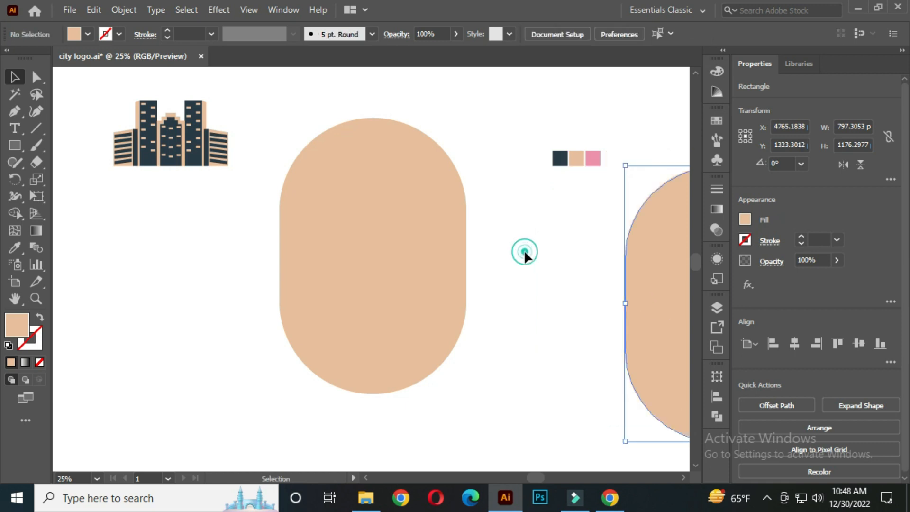
# Draw a horizontal path about 797 px long with six anchor points across the beige shape where its upper curve begins.
pyautogui.moveTo(13, 109); pyautogui.dragTo(88, 112)
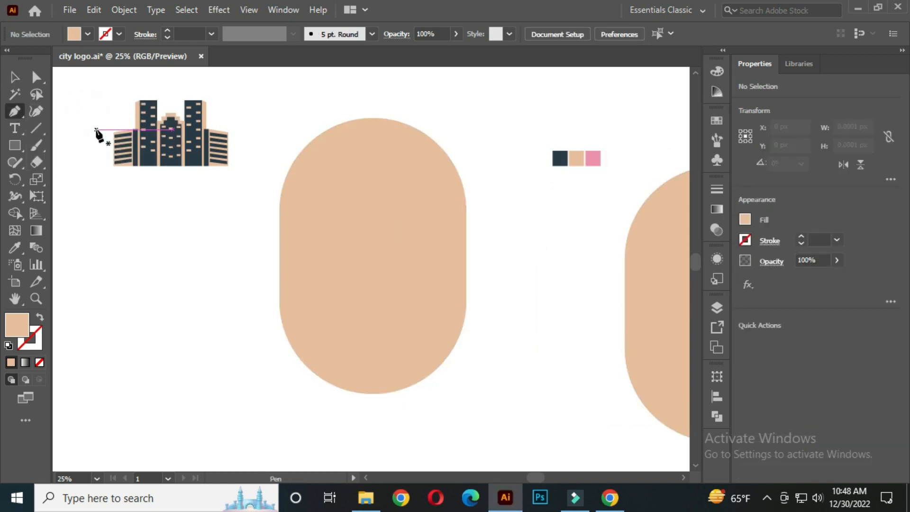
pyautogui.click(279, 207)
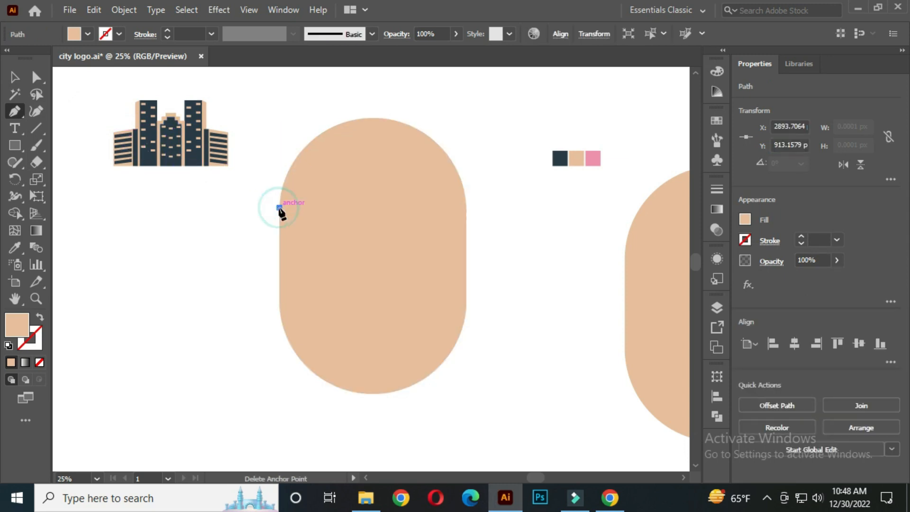
pyautogui.click(314, 208)
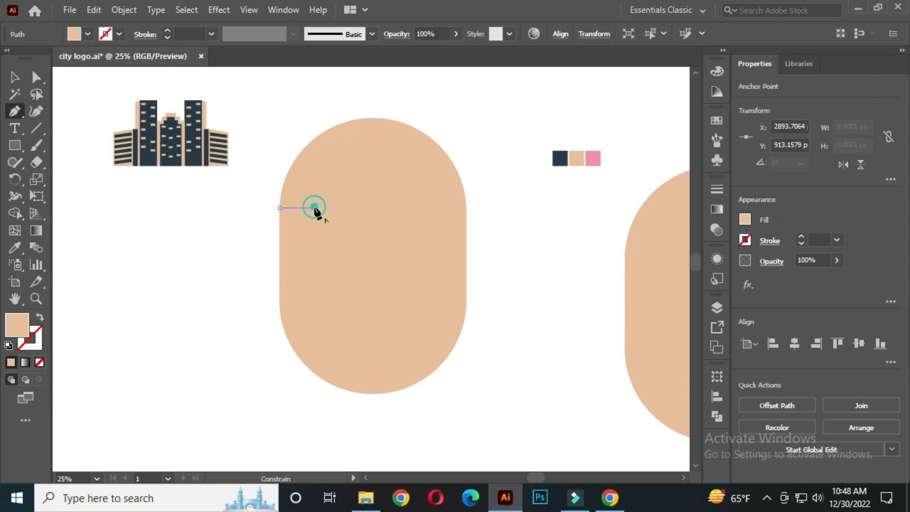
pyautogui.click(353, 208)
pyautogui.click(396, 208)
pyautogui.click(430, 207)
pyautogui.click(466, 207)
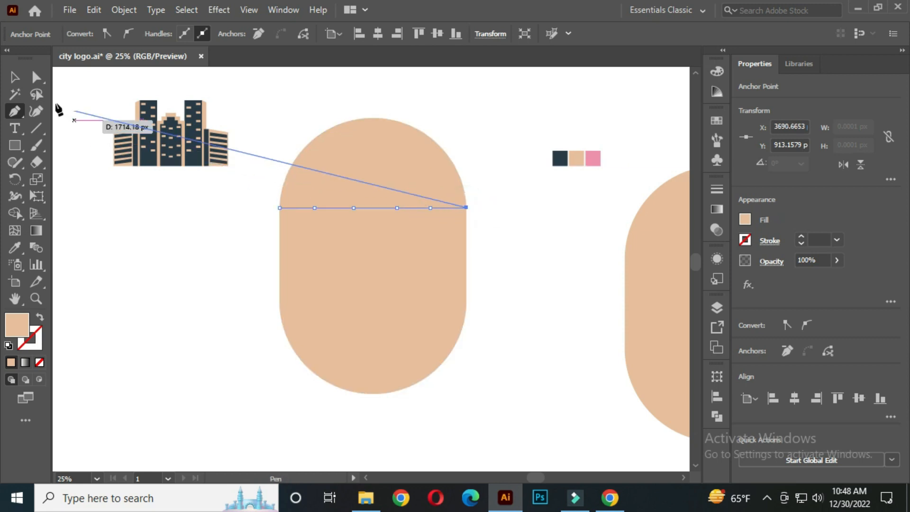
pyautogui.click(15, 76)
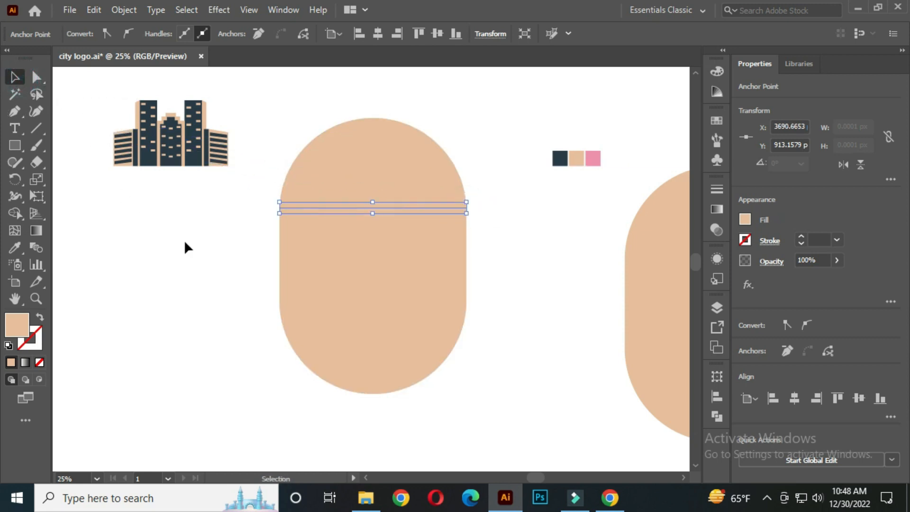
# Bend the horizontal path with the Curvature tool into a wave about 103 px high with three crests and two troughs.
pyautogui.click(38, 112)
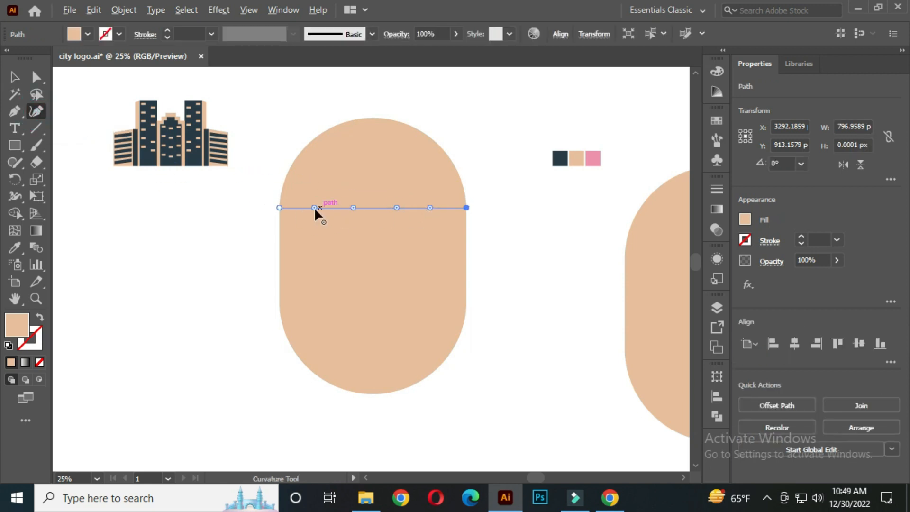
pyautogui.scroll(2, 314, 207)
pyautogui.moveTo(278, 205); pyautogui.dragTo(279, 191)
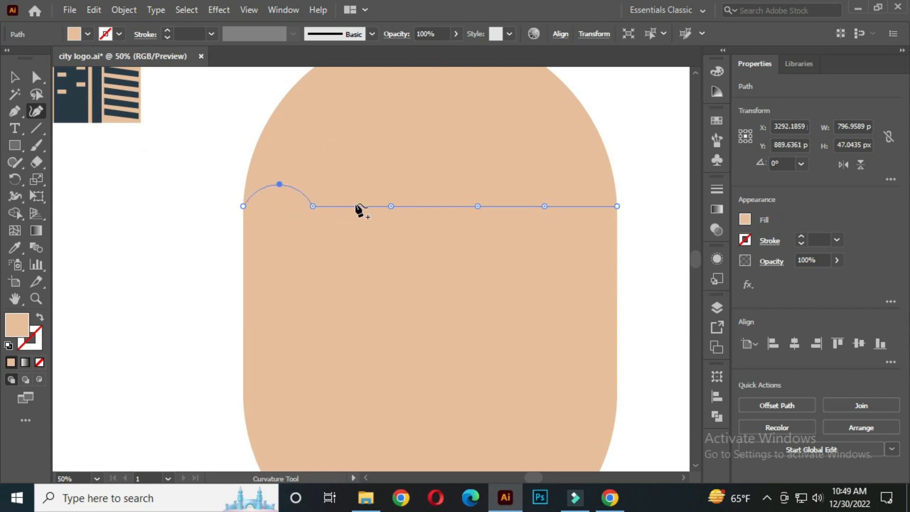
pyautogui.moveTo(355, 207); pyautogui.dragTo(355, 225)
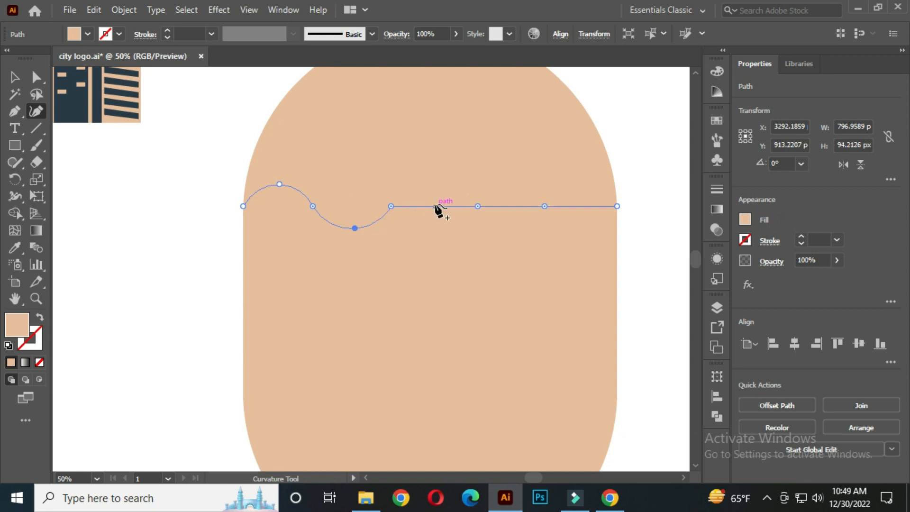
pyautogui.moveTo(433, 206); pyautogui.dragTo(432, 181)
pyautogui.moveTo(578, 207); pyautogui.dragTo(589, 180)
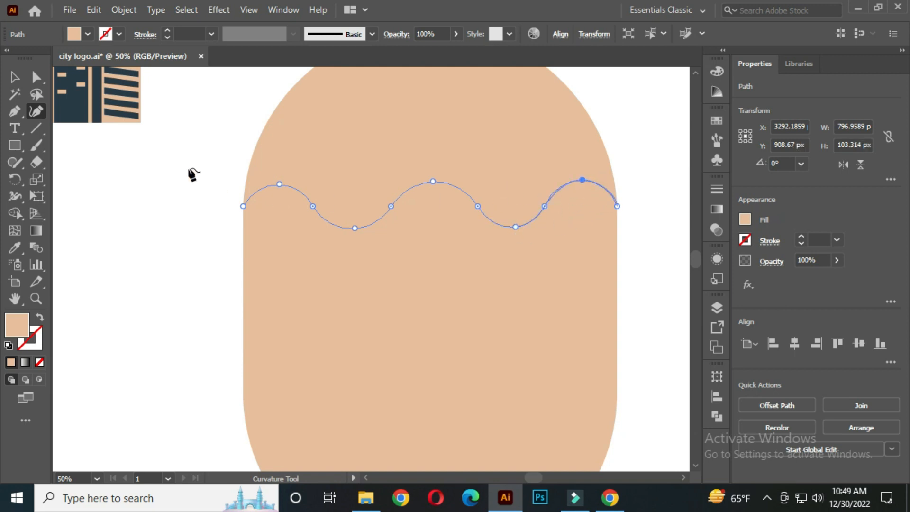
pyautogui.click(14, 77)
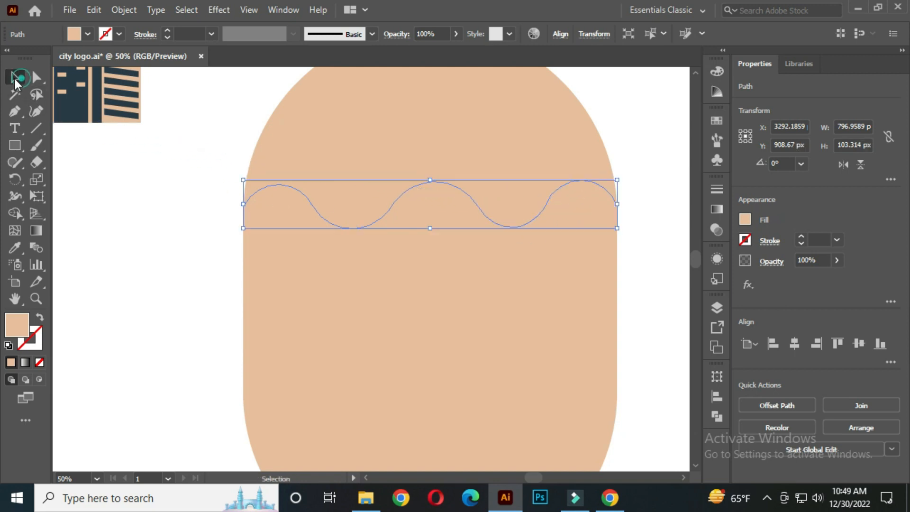
pyautogui.click(160, 251)
pyautogui.scroll(-2, 364, 278)
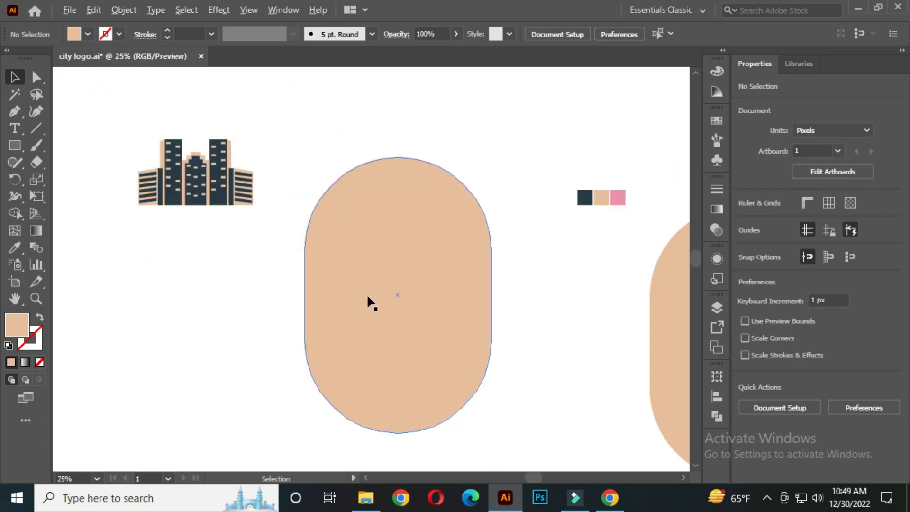
# Select the rounded shape with the wavy path and merge the dome with both wave troughs using Shape Builder.
pyautogui.moveTo(368, 325); pyautogui.dragTo(352, 292)
pyautogui.moveTo(271, 106)
pyautogui.mouseDown()
pyautogui.moveTo(434, 258)
pyautogui.moveTo(492, 337)
pyautogui.mouseUp()
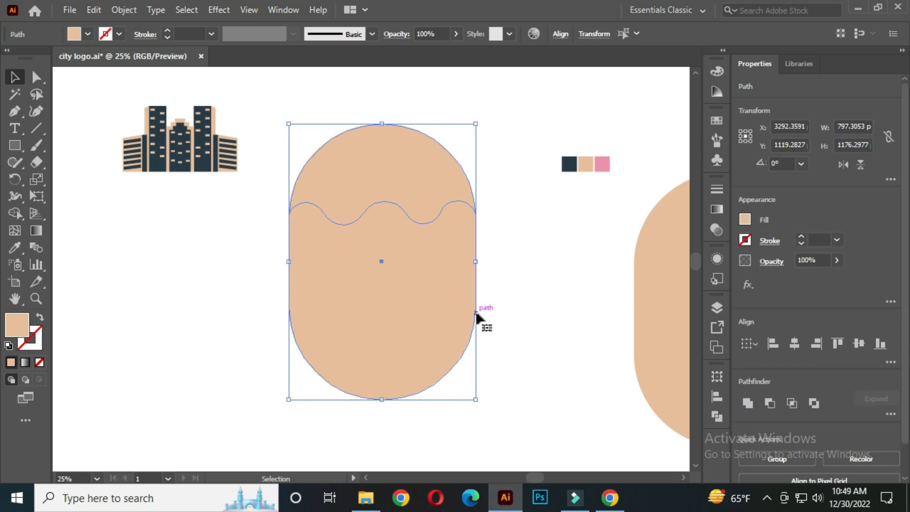
pyautogui.click(16, 209)
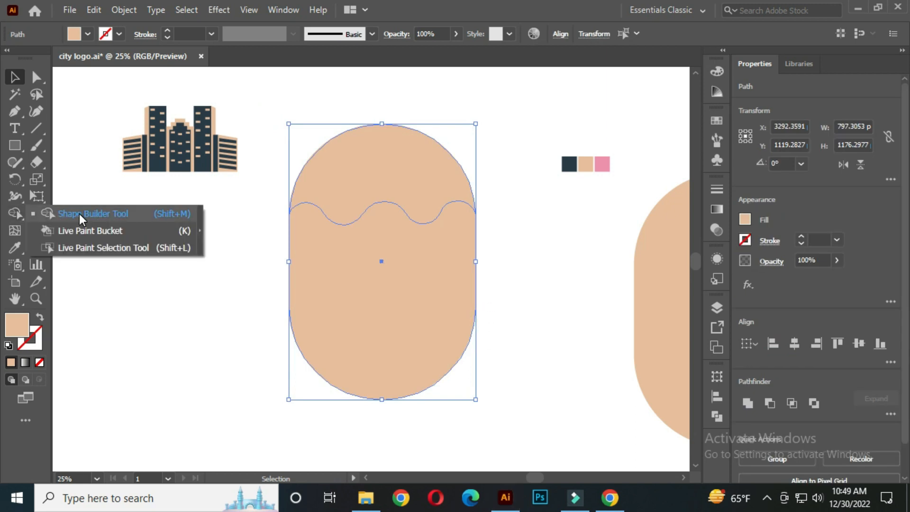
pyautogui.click(79, 214)
pyautogui.moveTo(365, 153); pyautogui.dragTo(363, 164)
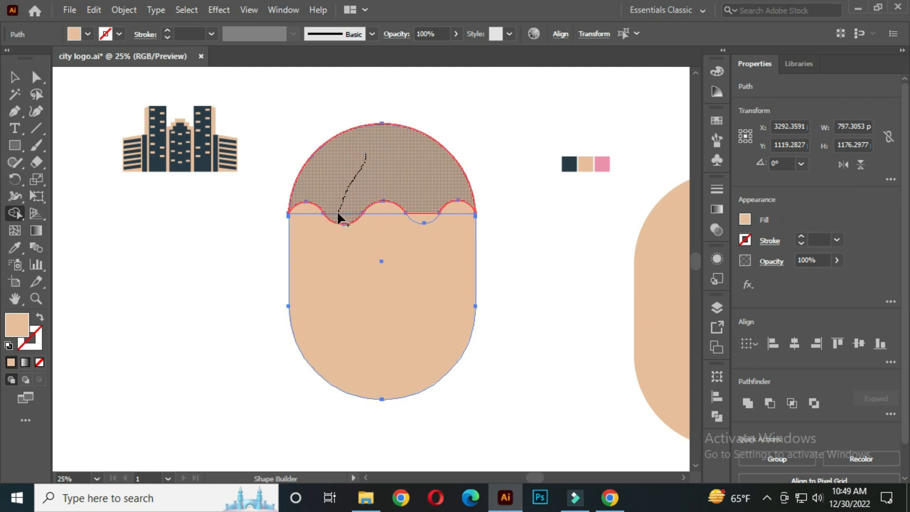
pyautogui.moveTo(421, 204); pyautogui.dragTo(424, 212)
# Merge the lower body with the three wave crests into one separate shape using Shape Builder.
pyautogui.moveTo(406, 297); pyautogui.dragTo(449, 224)
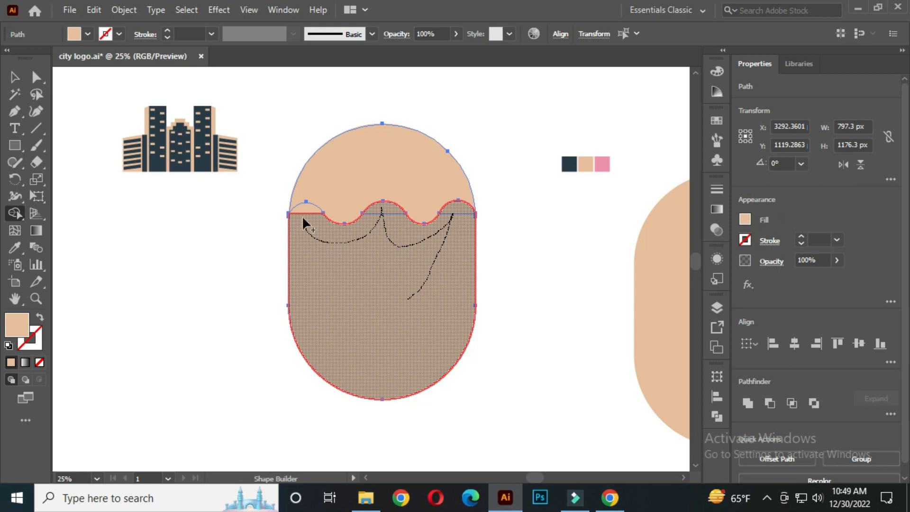
pyautogui.moveTo(303, 213); pyautogui.dragTo(303, 213)
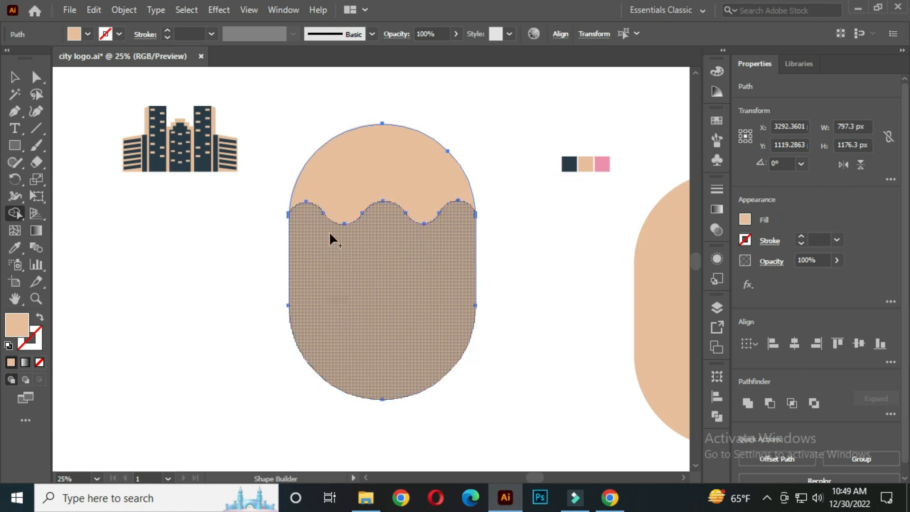
pyautogui.click(14, 76)
pyautogui.click(148, 269)
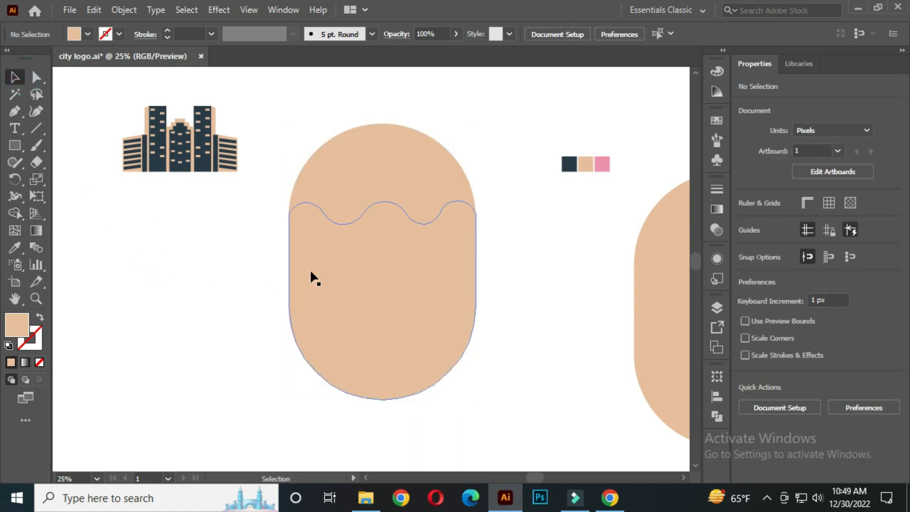
# Apply a linear gradient fill to the wavy-topped lower shape.
pyautogui.click(366, 242)
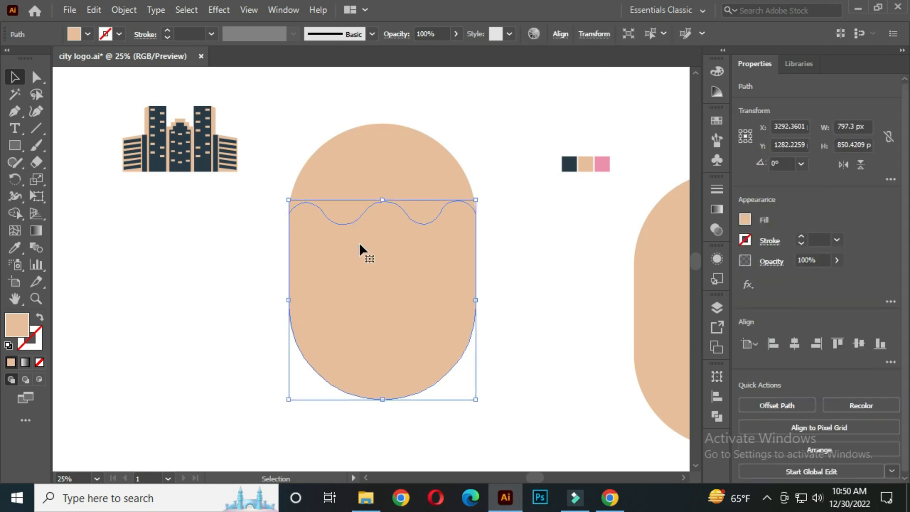
pyautogui.click(716, 209)
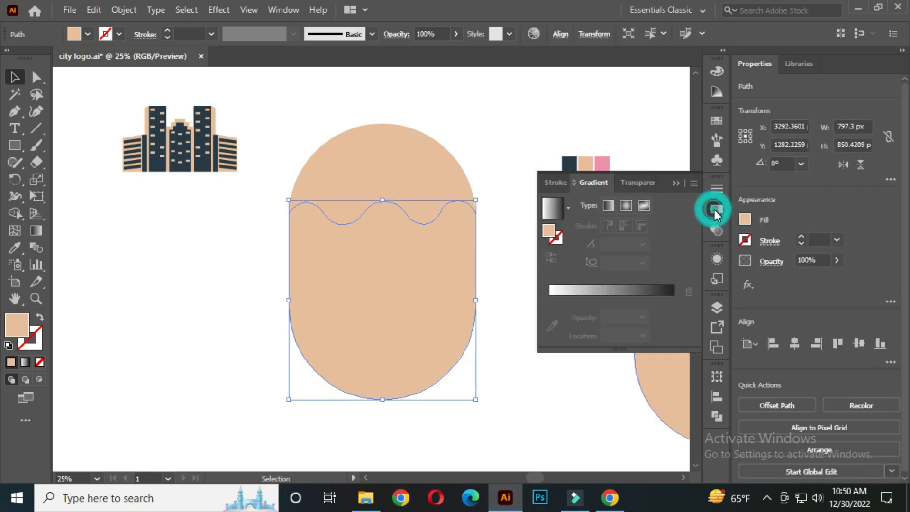
pyautogui.click(599, 291)
pyautogui.moveTo(437, 297); pyautogui.dragTo(374, 279)
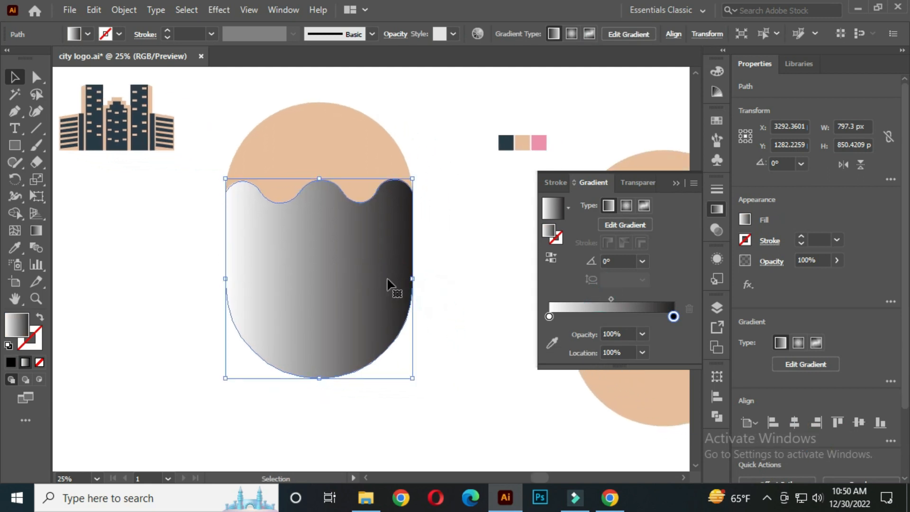
# Sample the pink swatch for the gradient's end stop and the beige swatch for its start stop.
pyautogui.click(673, 317)
pyautogui.click(552, 343)
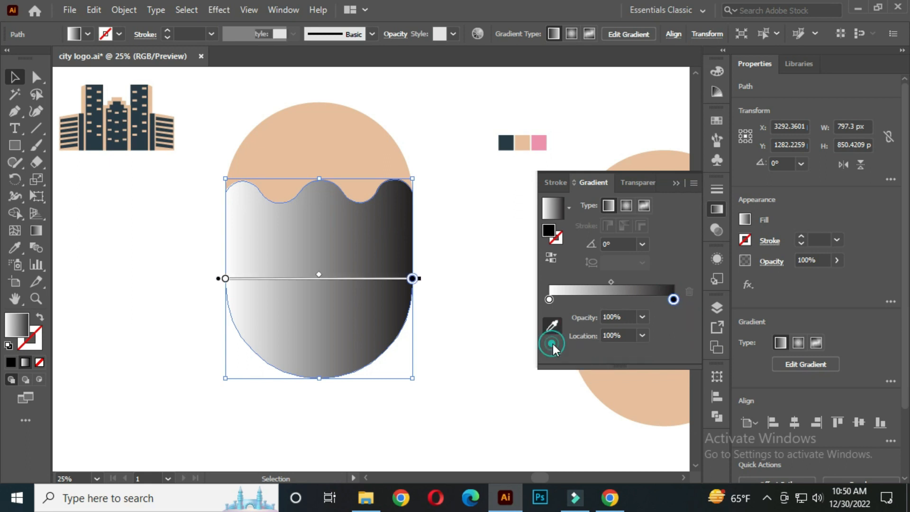
pyautogui.click(540, 146)
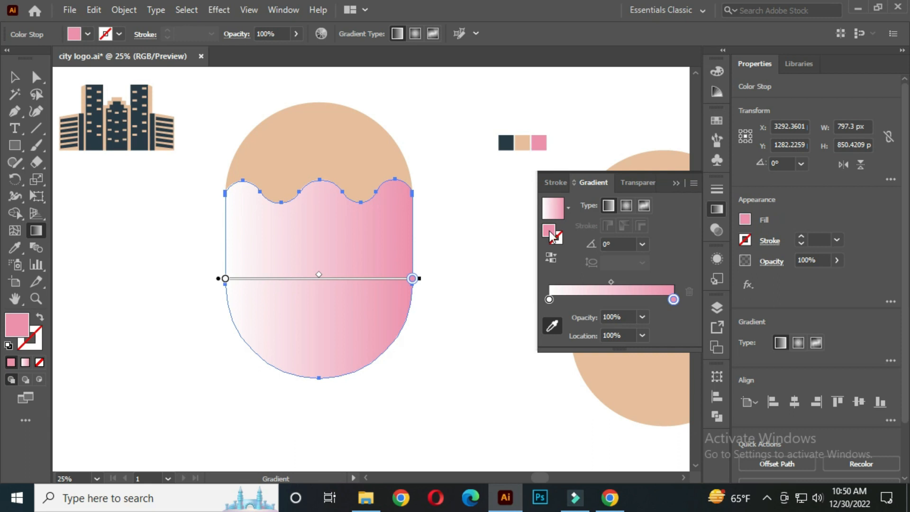
pyautogui.click(549, 300)
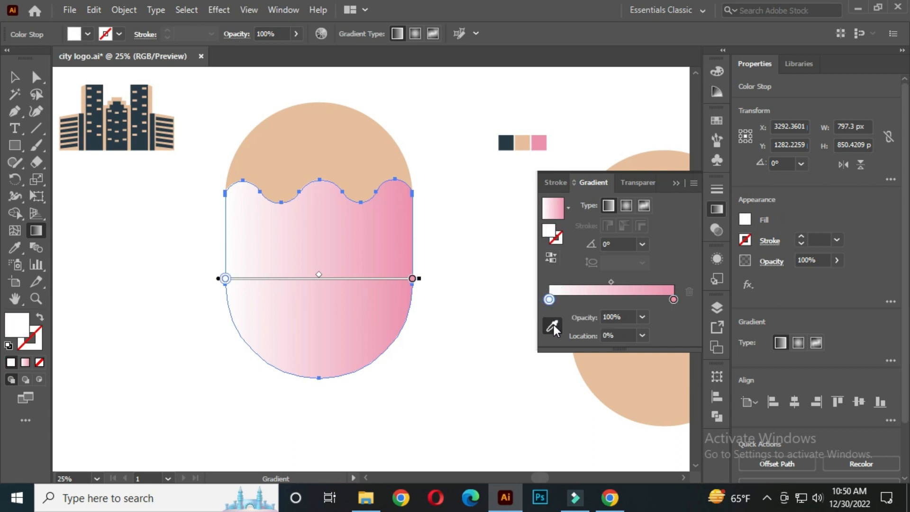
pyautogui.click(522, 142)
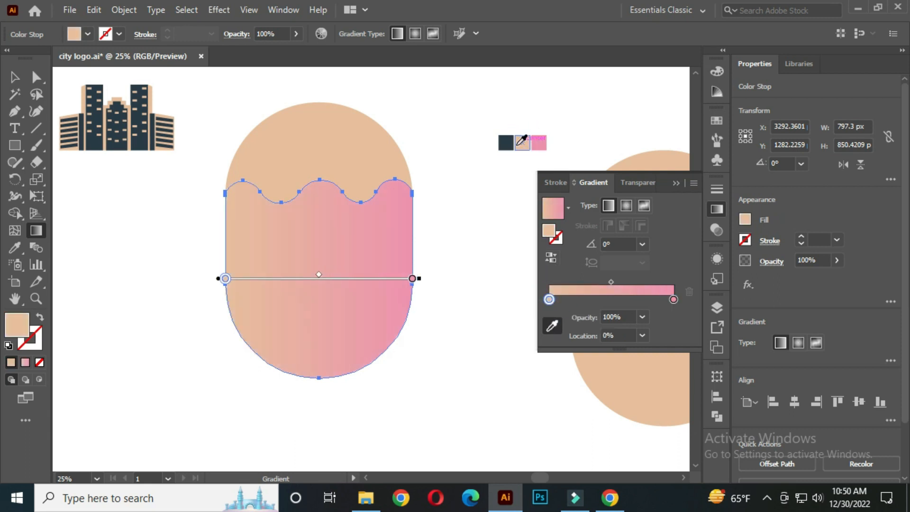
pyautogui.click(16, 81)
pyautogui.moveTo(224, 193); pyautogui.dragTo(256, 185)
pyautogui.click(675, 183)
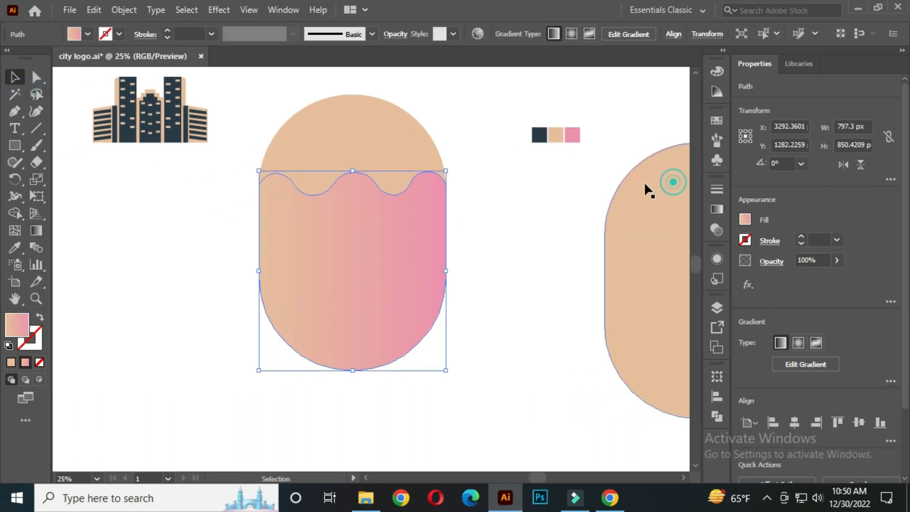
# Run the lower shape's gradient vertically, from beige just below the wavy edge to pink near the rounded base.
pyautogui.click(34, 231)
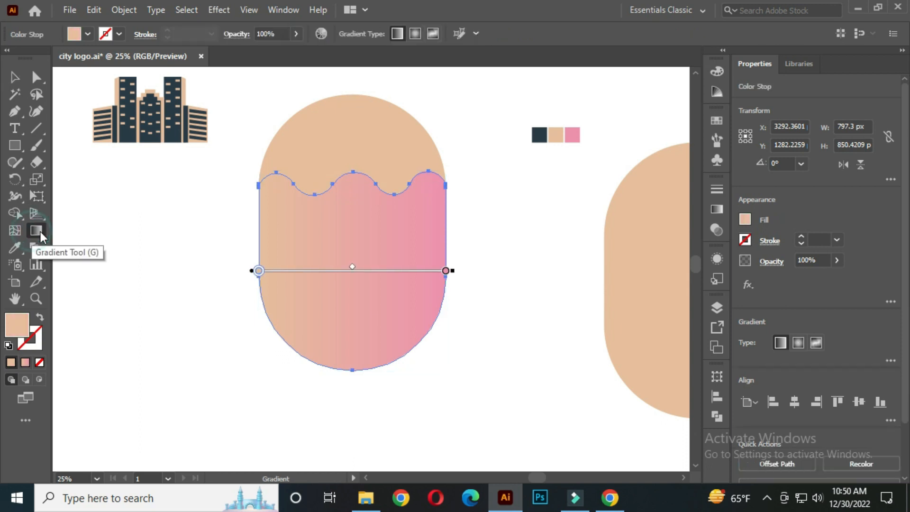
pyautogui.moveTo(347, 178); pyautogui.dragTo(361, 320)
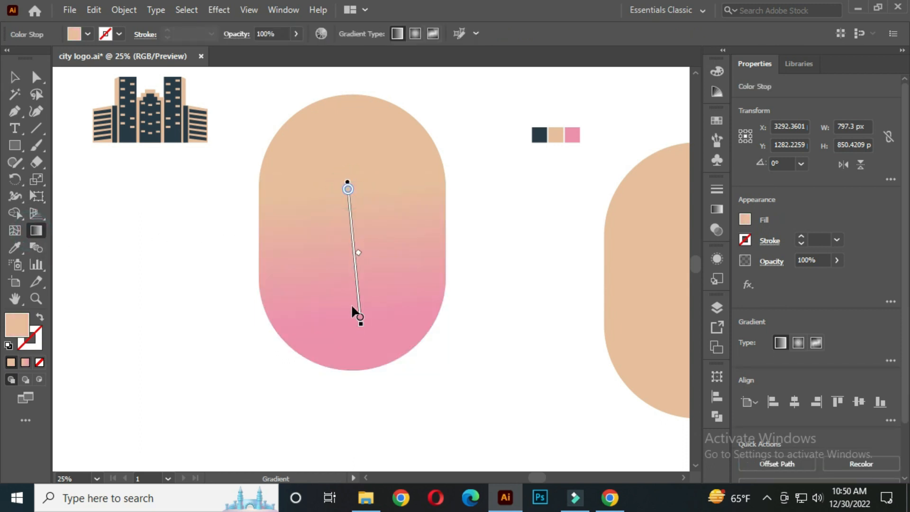
pyautogui.moveTo(341, 245); pyautogui.dragTo(340, 325)
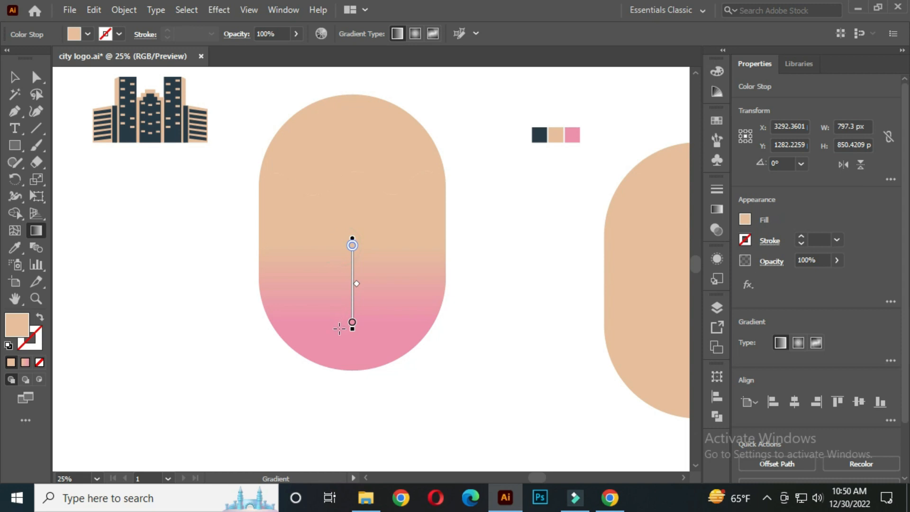
pyautogui.moveTo(353, 193); pyautogui.dragTo(352, 360)
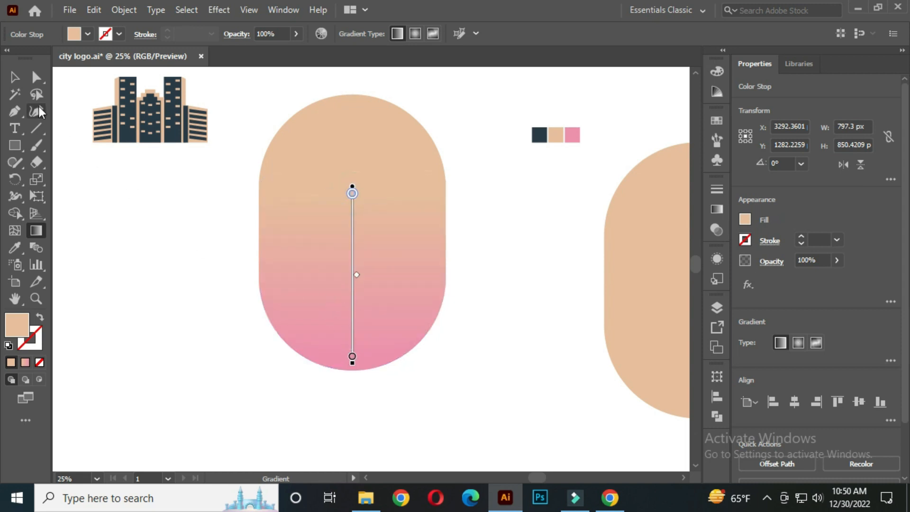
pyautogui.click(14, 77)
pyautogui.click(133, 247)
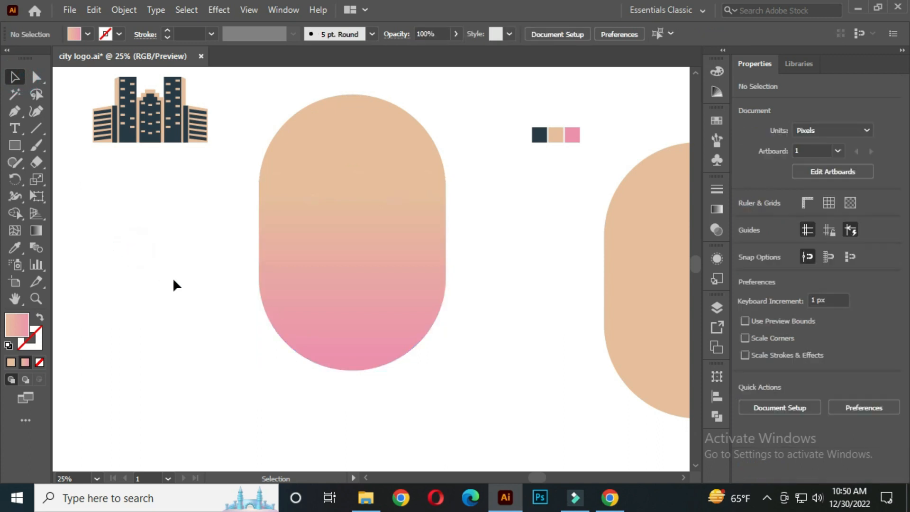
# Copy the lower shape's gradient onto the dome and run it vertically from beige near the dome's top towards pink at the wave.
pyautogui.click(355, 132)
pyautogui.click(18, 246)
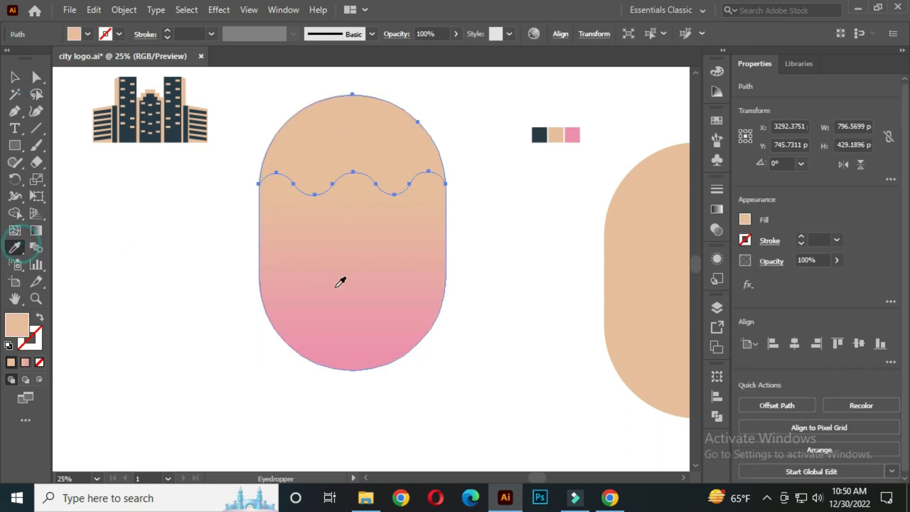
pyautogui.click(343, 283)
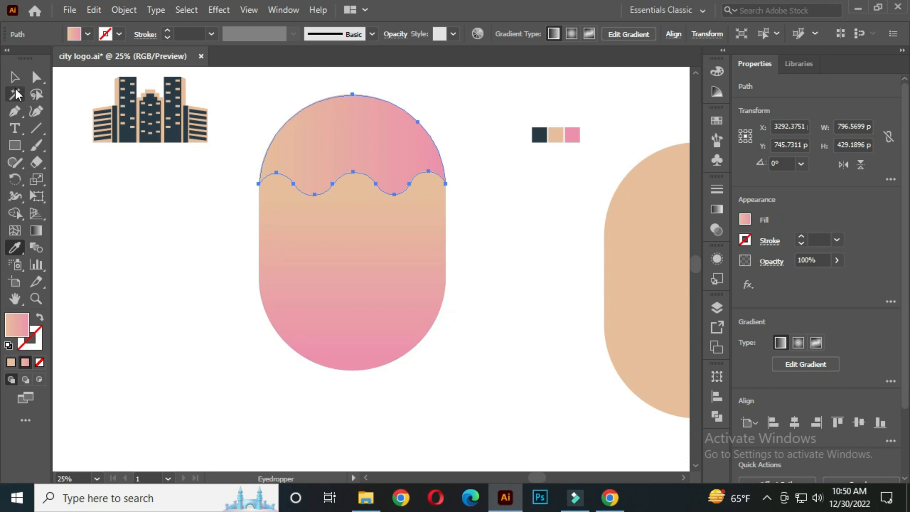
pyautogui.click(38, 226)
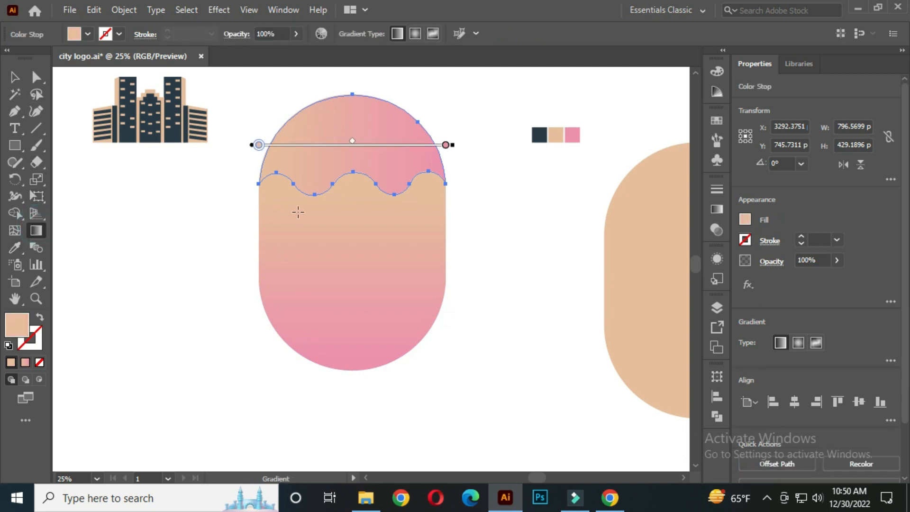
pyautogui.moveTo(344, 108); pyautogui.dragTo(351, 172)
pyautogui.moveTo(360, 122)
pyautogui.mouseDown()
pyautogui.moveTo(344, 246)
pyautogui.moveTo(344, 186)
pyautogui.moveTo(345, 204)
pyautogui.mouseUp()
pyautogui.moveTo(346, 112)
pyautogui.mouseDown()
pyautogui.moveTo(341, 166)
pyautogui.moveTo(355, 216)
pyautogui.moveTo(341, 345)
pyautogui.mouseUp()
# Redraw the lower shape's gradient downward from the middle wave crest to the bottom of the badge.
pyautogui.click(14, 77)
pyautogui.click(364, 257)
pyautogui.press('g')
pyautogui.moveTo(352, 198); pyautogui.dragTo(357, 370)
pyautogui.click(14, 77)
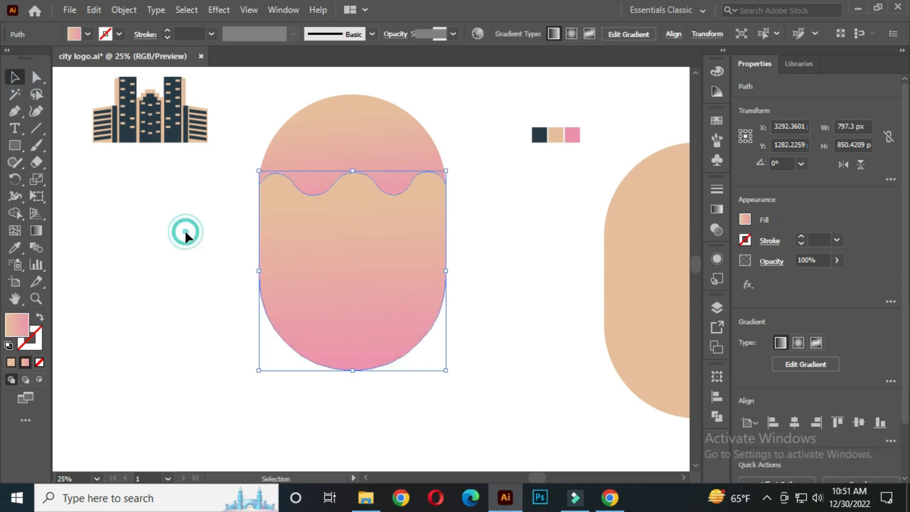
pyautogui.click(185, 229)
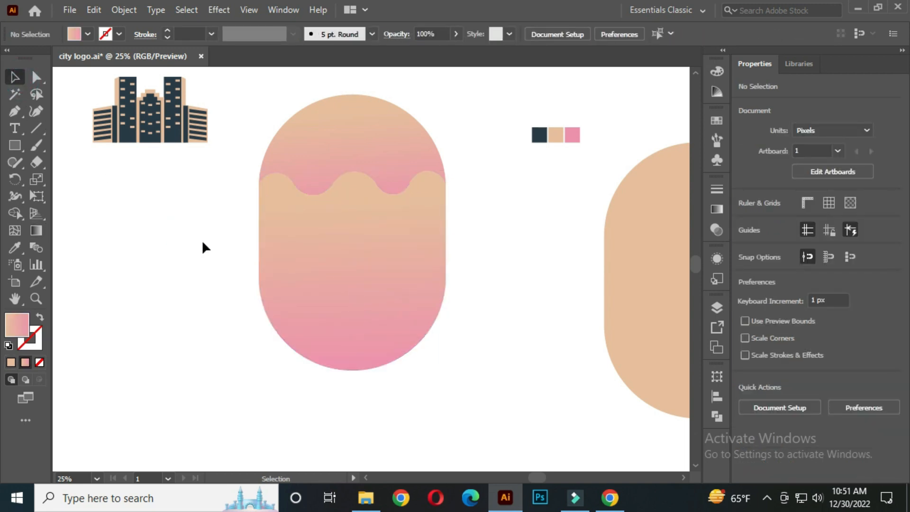
# Group the dome and the wavy-topped lower shape into one badge.
pyautogui.click(321, 210)
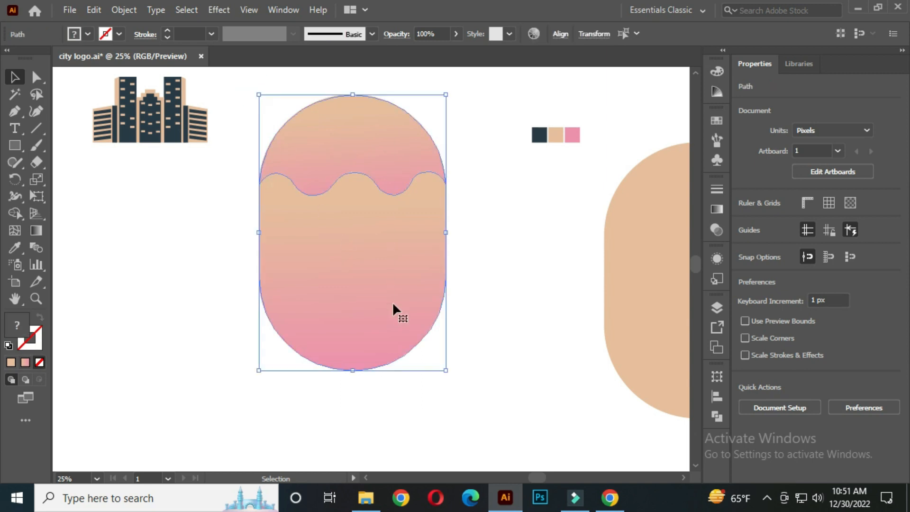
pyautogui.rightClick(345, 141)
pyautogui.click(386, 227)
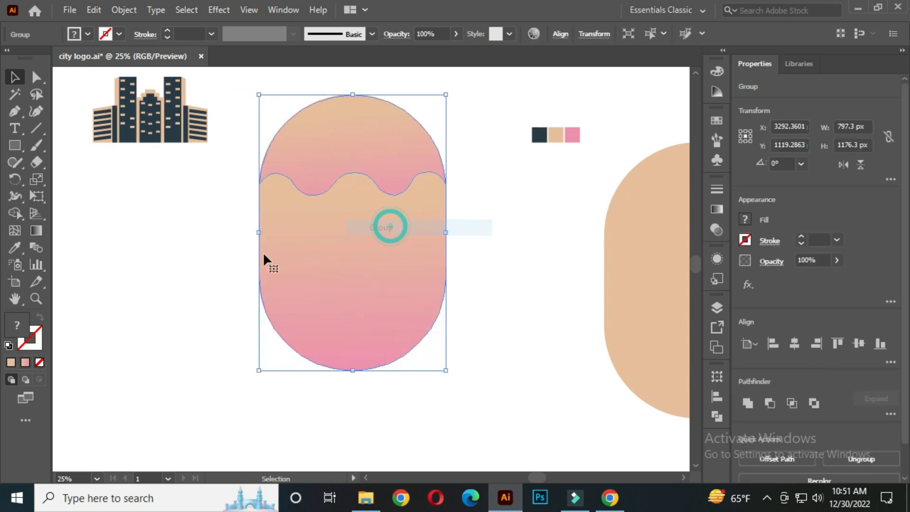
pyautogui.click(199, 243)
# Move the whole skyline onto the centre of the badge and bring it to the front.
pyautogui.moveTo(313, 220); pyautogui.dragTo(317, 244)
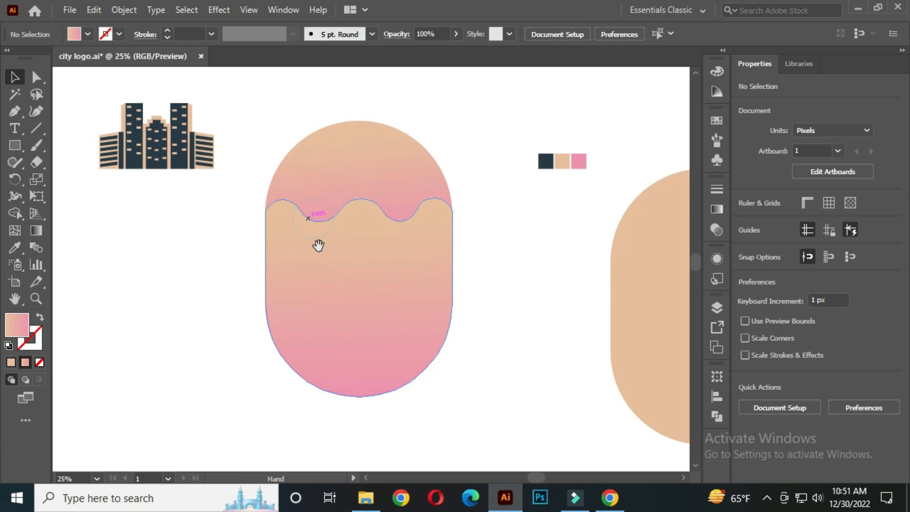
pyautogui.moveTo(175, 166); pyautogui.dragTo(225, 191)
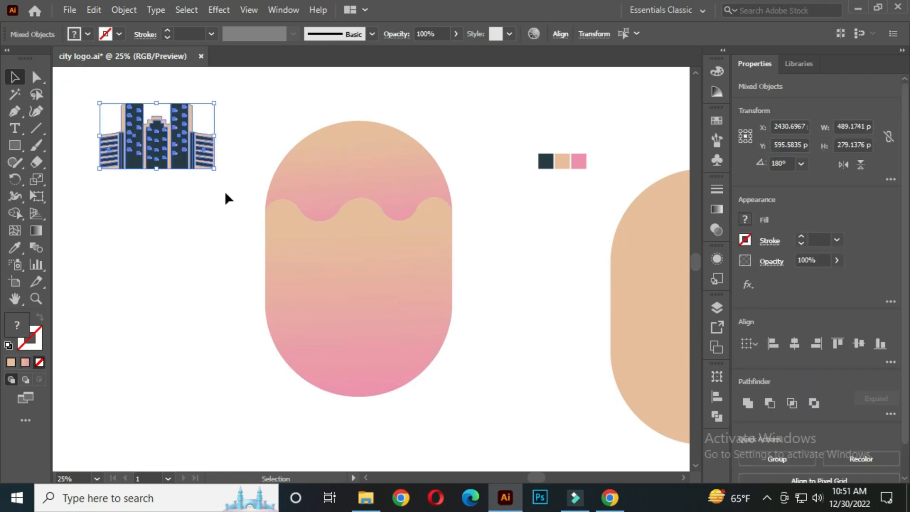
pyautogui.moveTo(160, 137); pyautogui.dragTo(362, 265)
pyautogui.rightClick(379, 241)
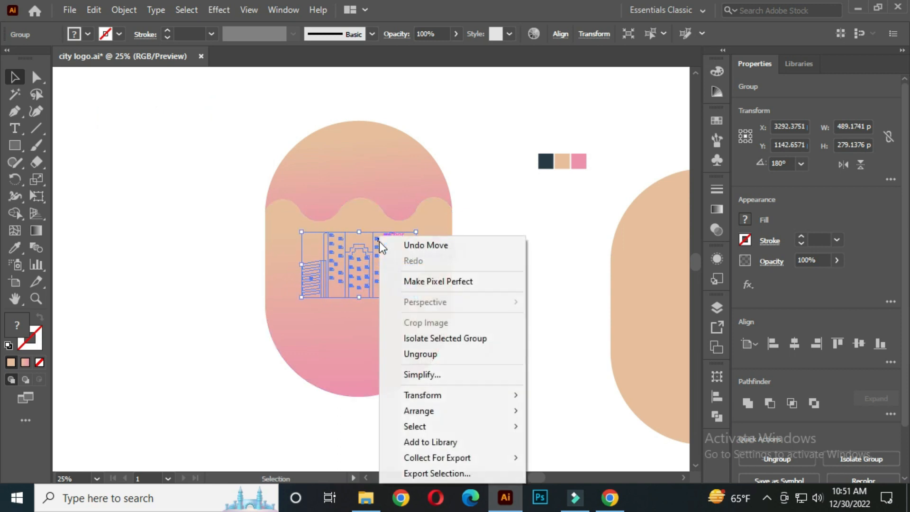
pyautogui.moveTo(446, 411)
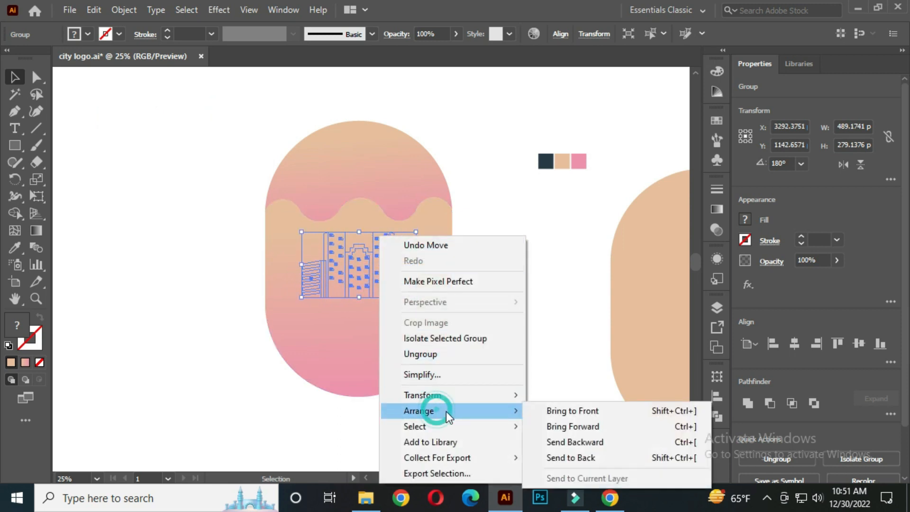
pyautogui.click(548, 415)
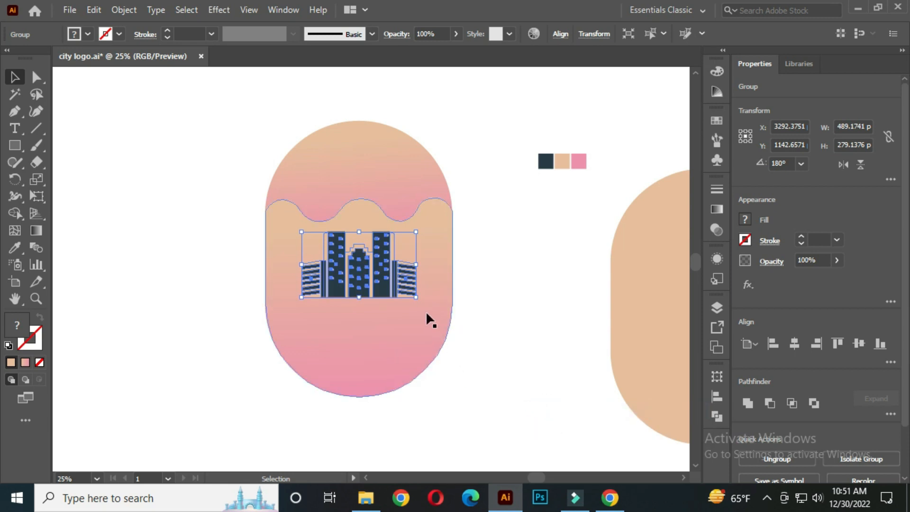
# Enlarge the skyline from its centre to about 718 px wide and stretch it upward to the level of the wave crests.
pyautogui.moveTo(416, 297); pyautogui.dragTo(442, 319)
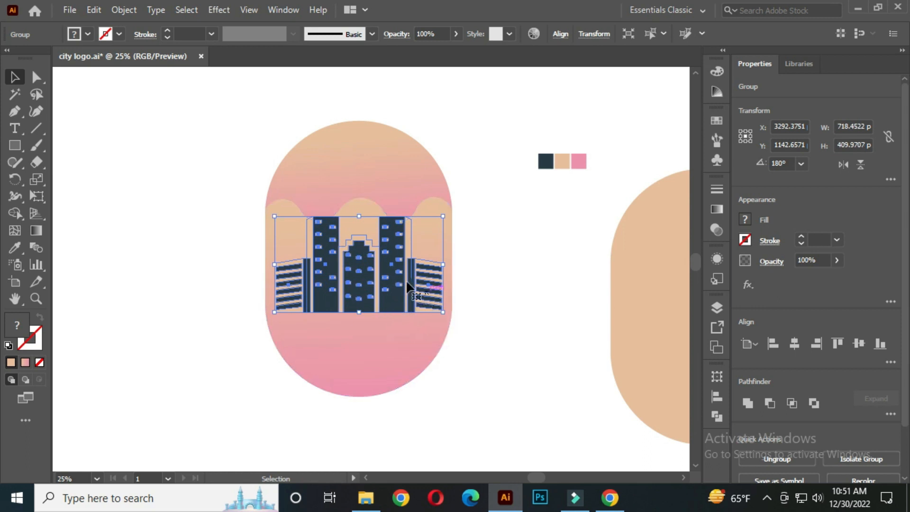
pyautogui.moveTo(359, 216); pyautogui.dragTo(359, 198)
pyautogui.click(505, 255)
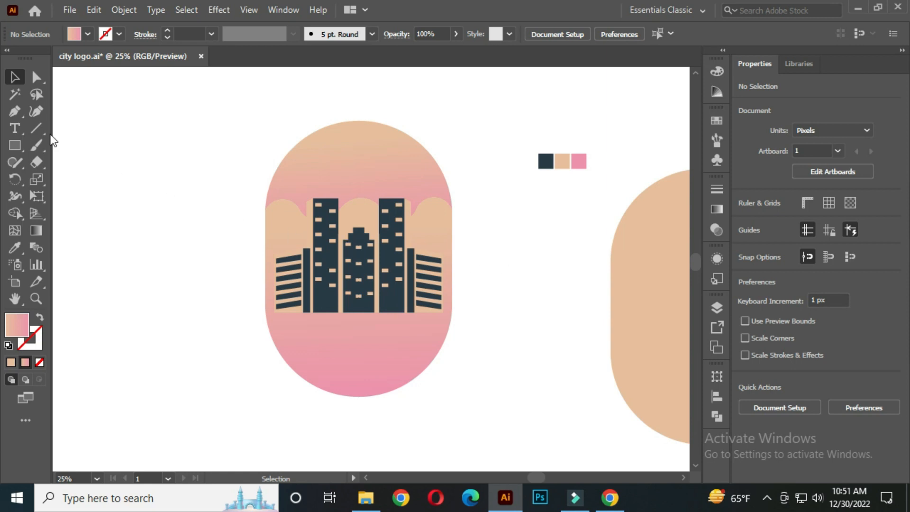
# Draw a horizontal line about 1062 px long across the badge along the skyline's base.
pyautogui.click(36, 128)
pyautogui.click(92, 127)
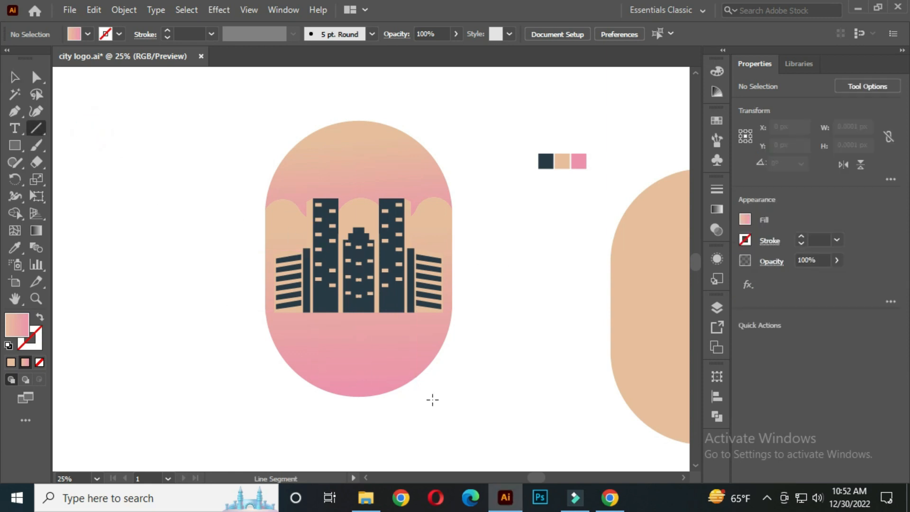
pyautogui.scroll(1, 433, 399)
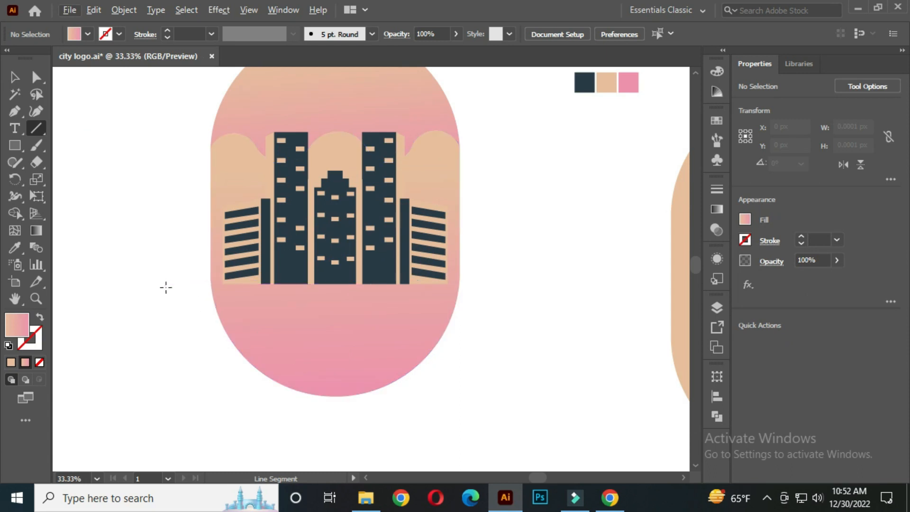
pyautogui.moveTo(169, 284); pyautogui.dragTo(502, 301)
pyautogui.click(14, 76)
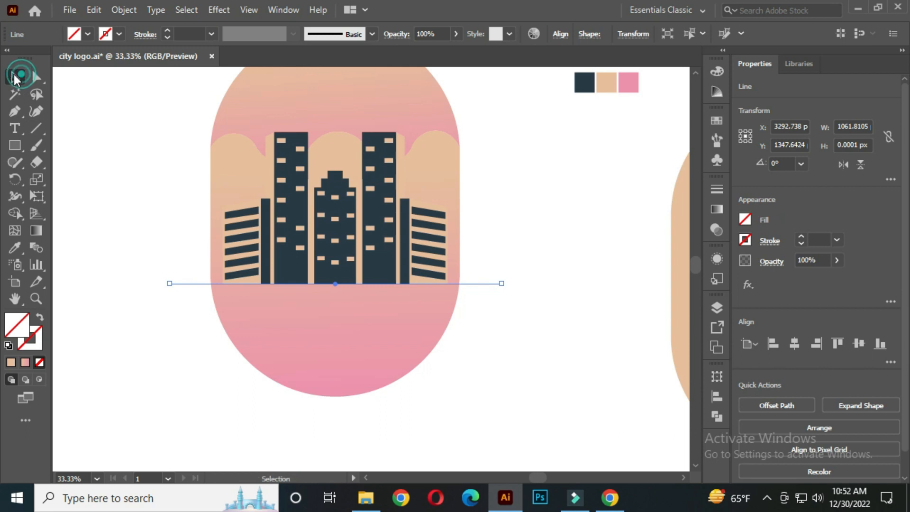
pyautogui.click(192, 341)
# Select the line and badge, and split off the area below the skyline as a black-filled shape using Shape Builder.
pyautogui.click(189, 284)
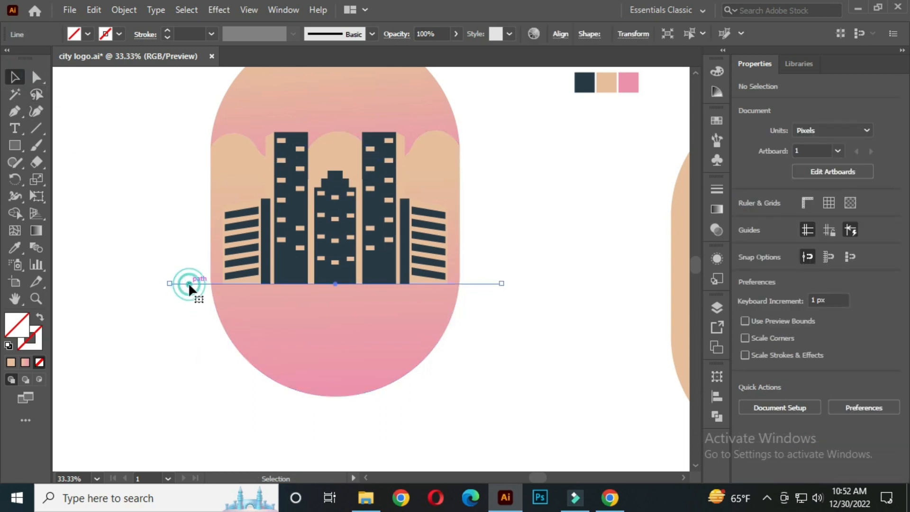
pyautogui.keyDown('shift'); pyautogui.click(261, 337); pyautogui.keyUp('shift')
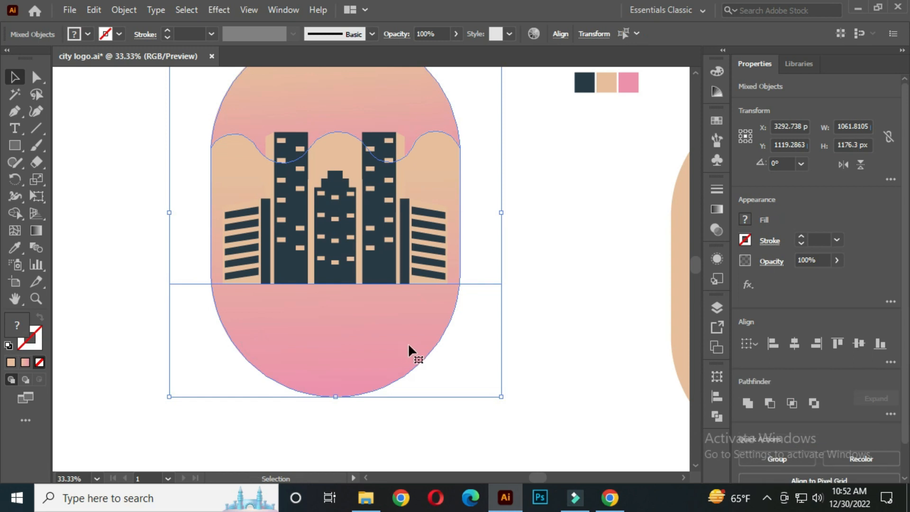
pyautogui.click(18, 215)
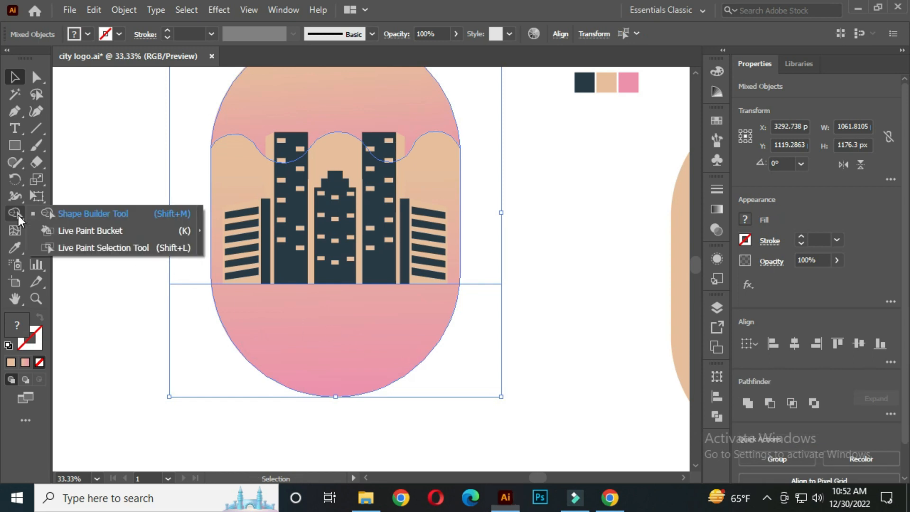
pyautogui.click(79, 215)
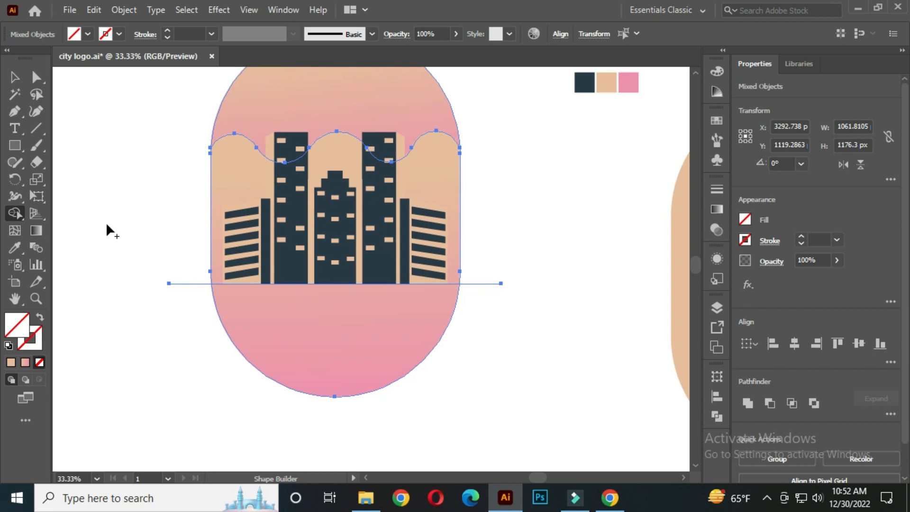
pyautogui.click(87, 34)
pyautogui.click(13, 111)
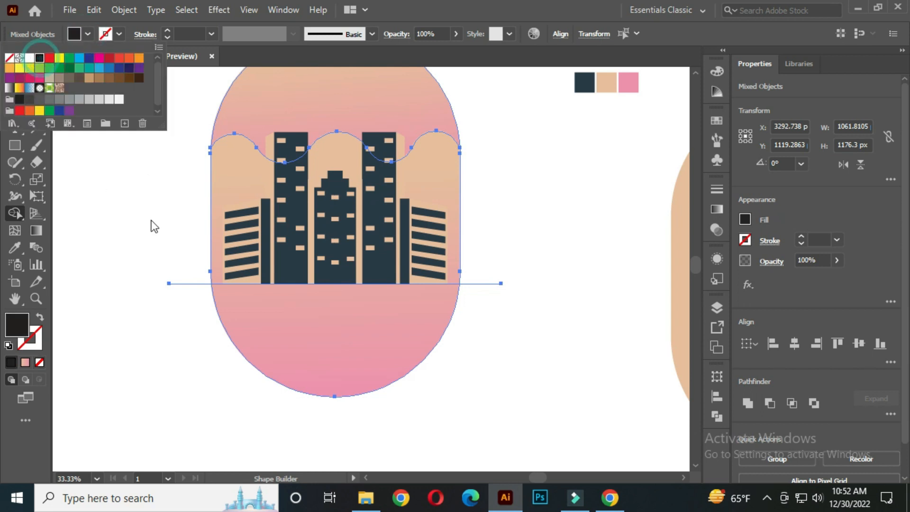
pyautogui.click(356, 335)
pyautogui.click(328, 334)
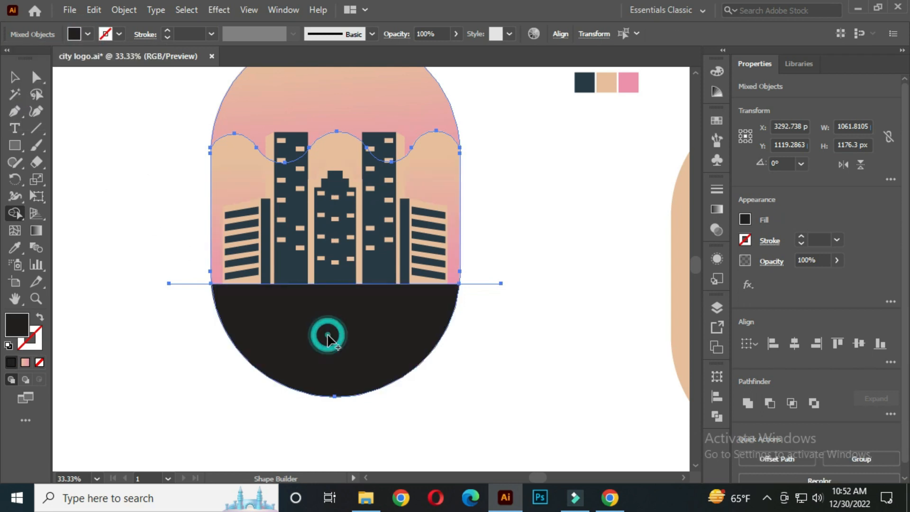
pyautogui.click(339, 336)
# Delete the leftover line segments on both sides of the badge.
pyautogui.click(14, 76)
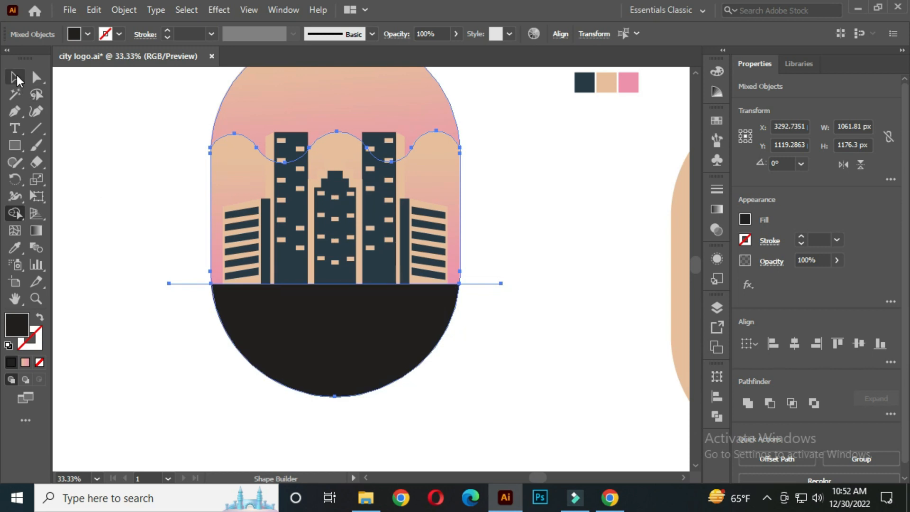
pyautogui.click(119, 149)
pyautogui.click(184, 284)
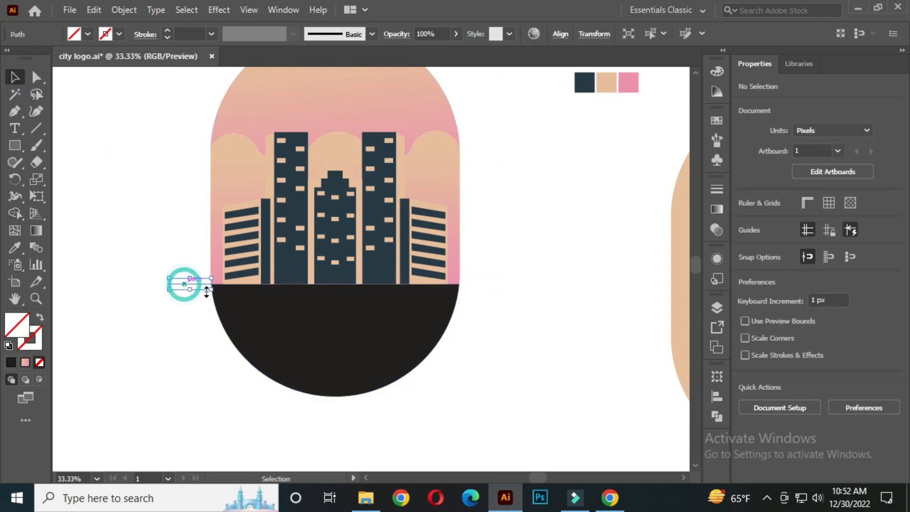
pyautogui.keyDown('shift'); pyautogui.click(475, 285); pyautogui.keyUp('shift')
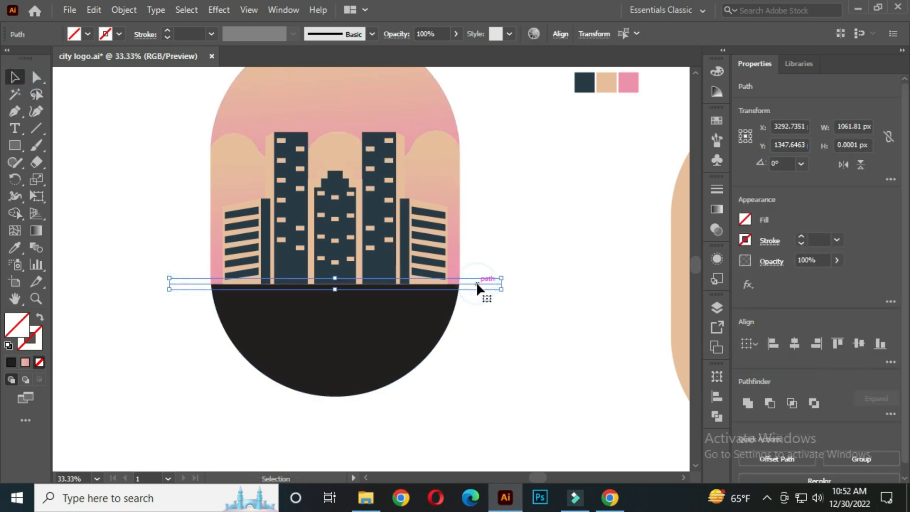
pyautogui.hotkey('ctrl', 'shift', 'a')
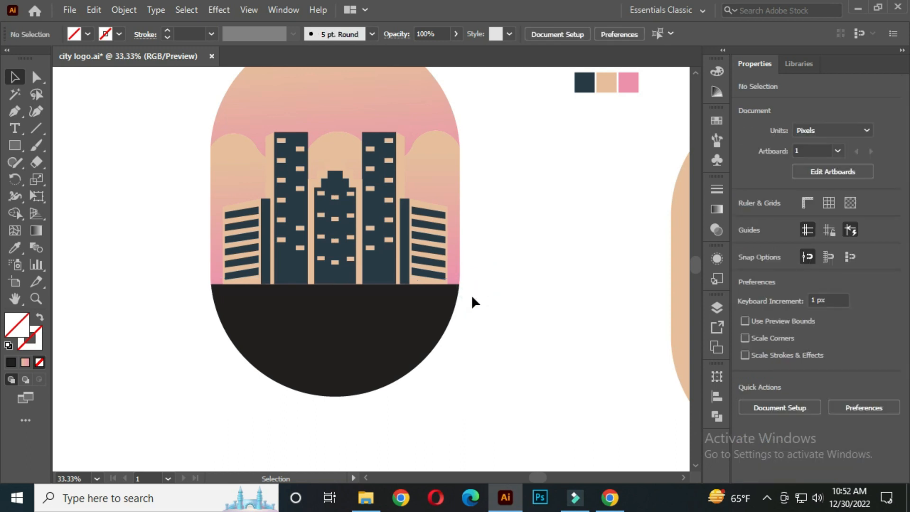
# Ungroup the badge and select the black shape below the skyline.
pyautogui.click(391, 333)
pyautogui.rightClick(391, 334)
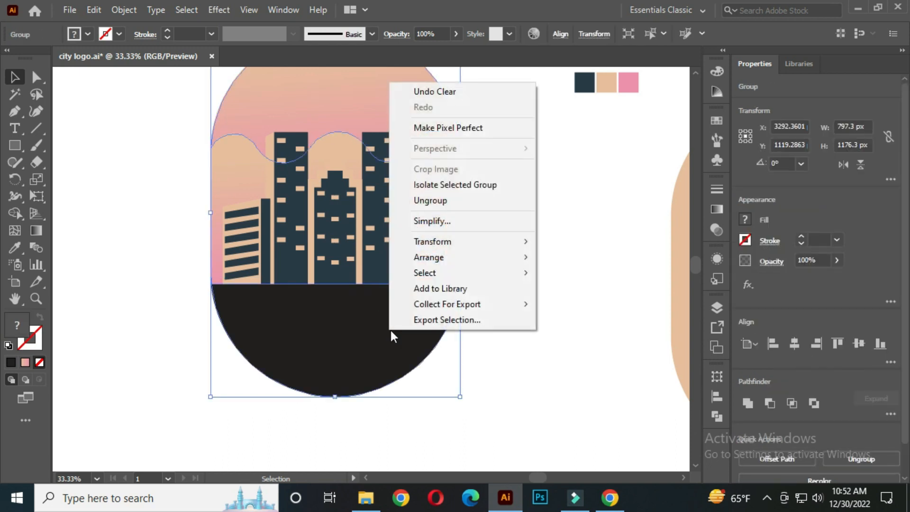
pyautogui.click(443, 220)
pyautogui.click(518, 224)
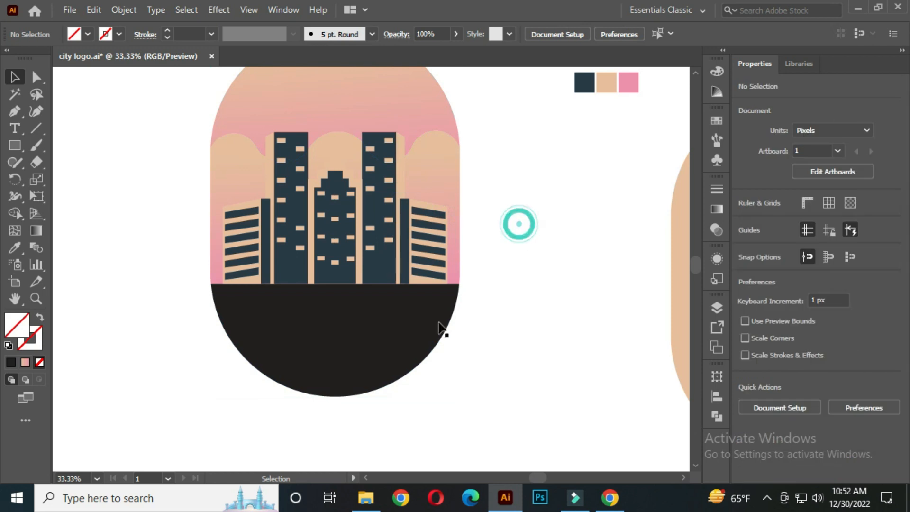
pyautogui.click(382, 337)
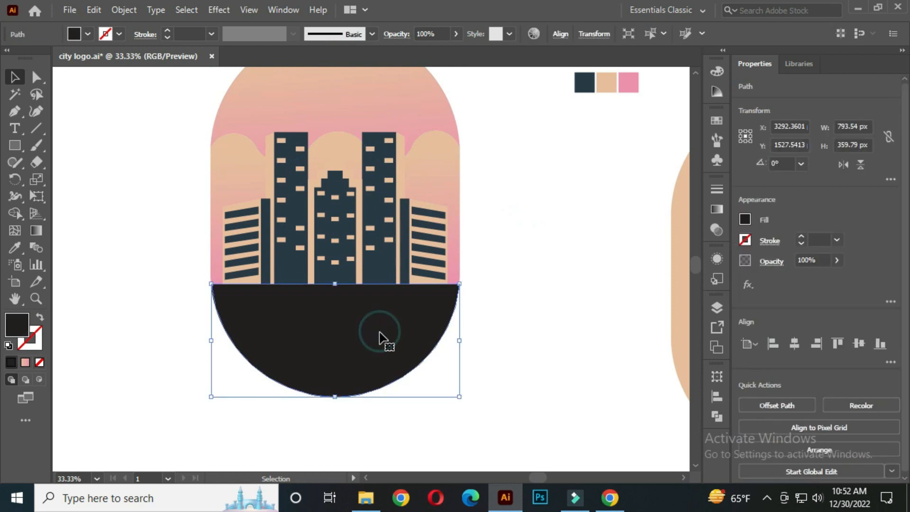
# Recolour the black shape below the skyline with the navy sample colour using the Eyedropper and deselect it.
pyautogui.click(15, 249)
pyautogui.click(584, 82)
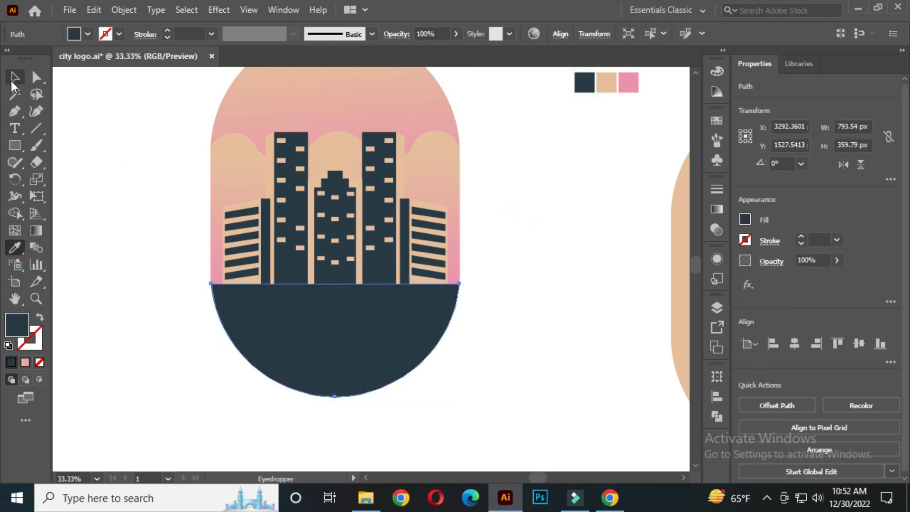
pyautogui.click(13, 79)
pyautogui.click(144, 176)
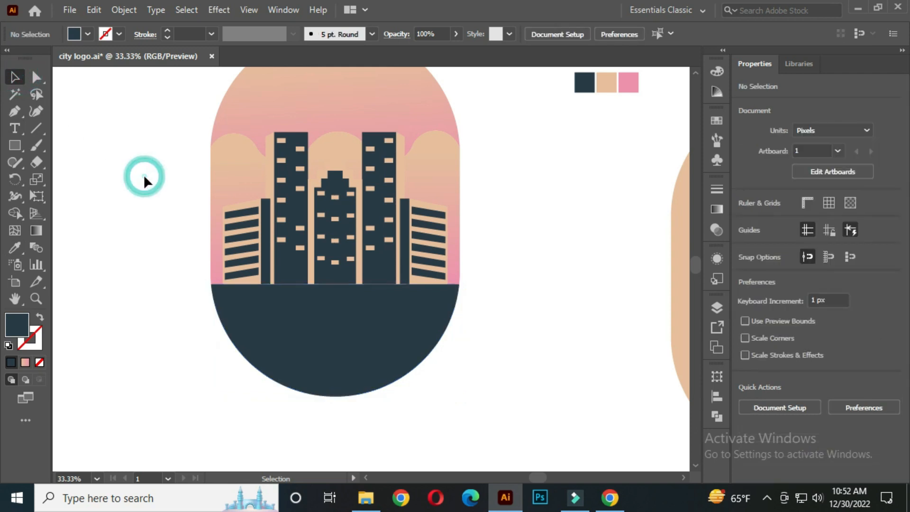
pyautogui.hotkey('ctrl', '-')
pyautogui.moveTo(433, 289); pyautogui.dragTo(390, 297)
pyautogui.click(461, 292)
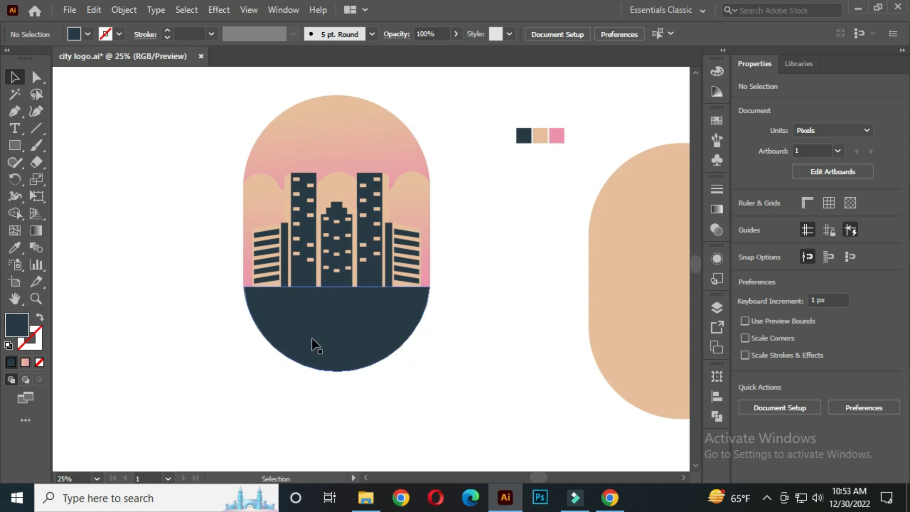
# Select the badge, skyline and navy base together and group them into one object.
pyautogui.moveTo(348, 271); pyautogui.dragTo(454, 367)
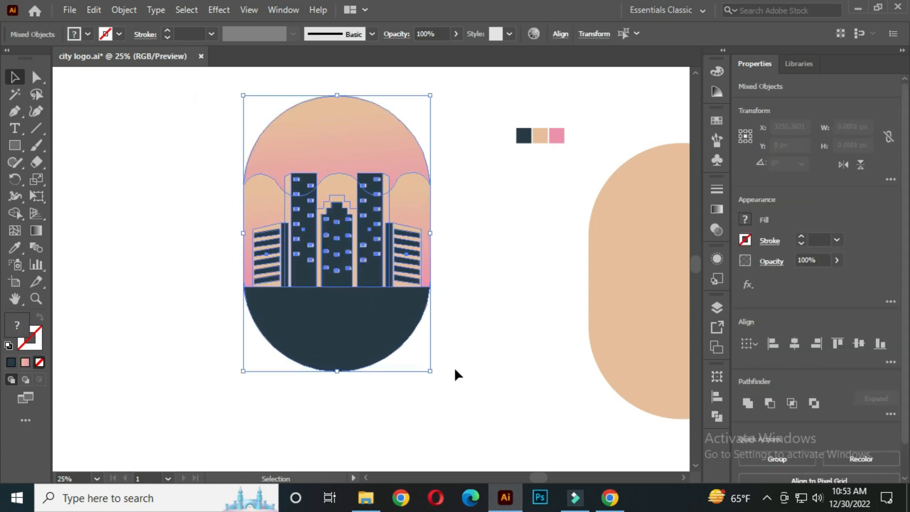
pyautogui.rightClick(331, 137)
pyautogui.click(373, 244)
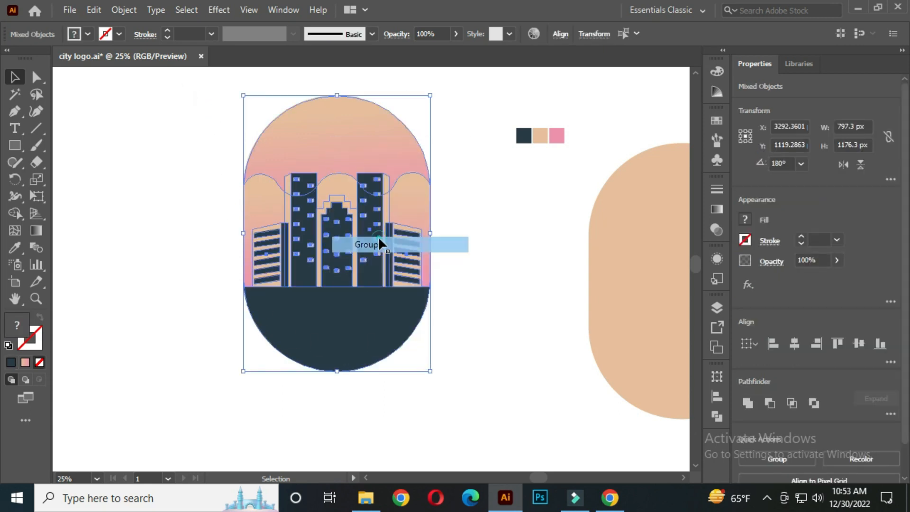
pyautogui.click(477, 230)
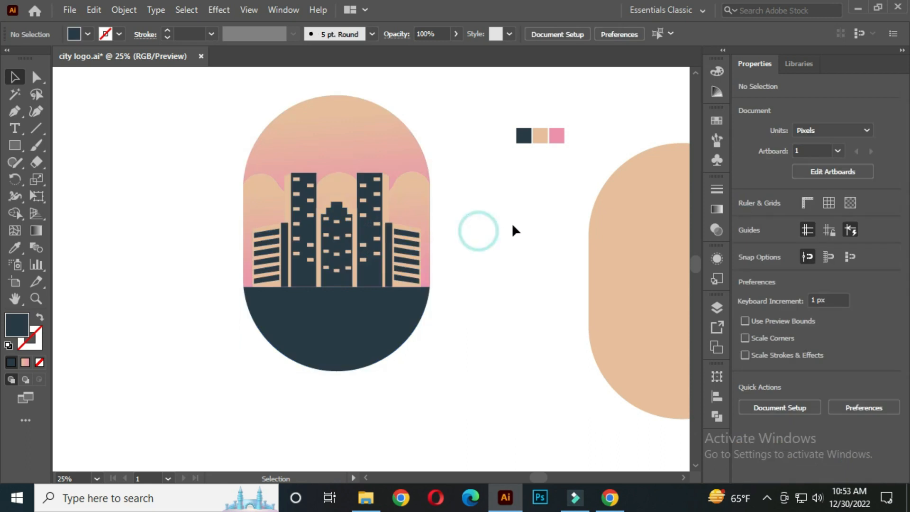
# Recolour the spare beige rounded rectangle in the base's navy and move it into exact alignment behind the badge.
pyautogui.click(631, 264)
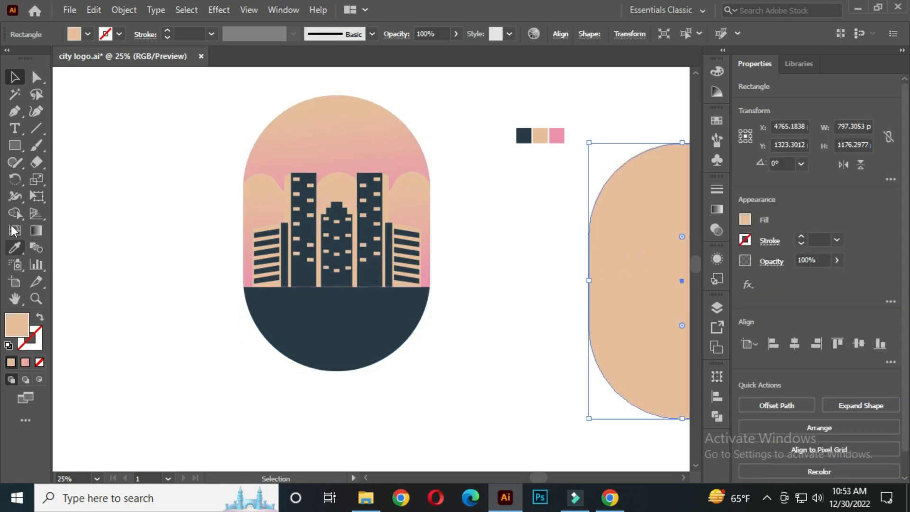
pyautogui.click(14, 248)
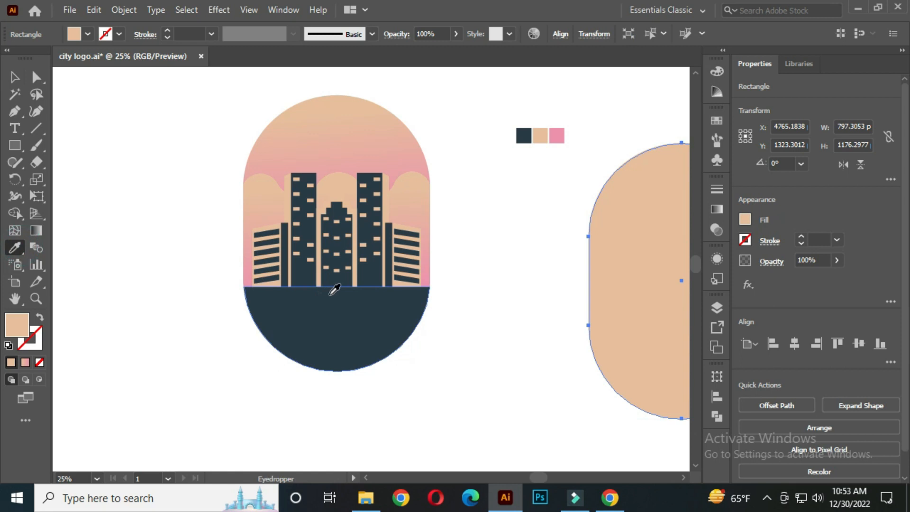
pyautogui.click(335, 301)
pyautogui.click(14, 77)
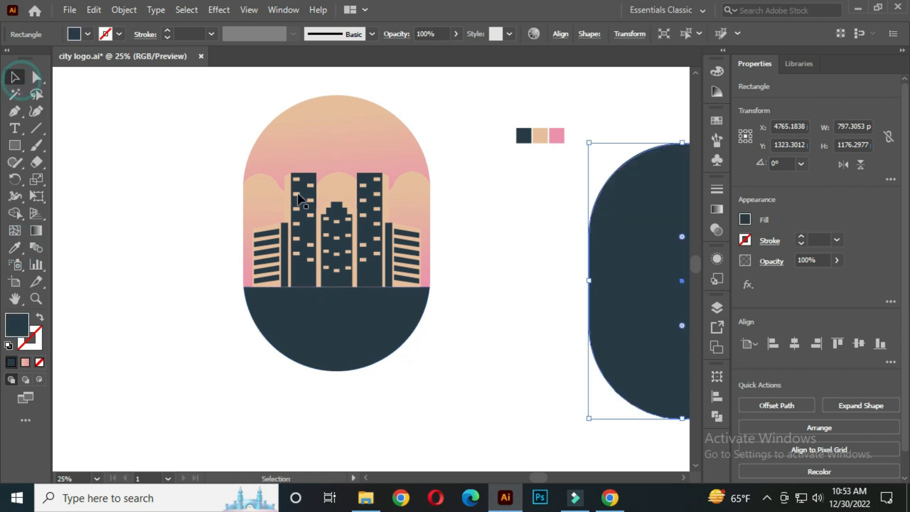
pyautogui.moveTo(620, 256); pyautogui.dragTo(274, 206)
pyautogui.moveTo(378, 141); pyautogui.dragTo(386, 187)
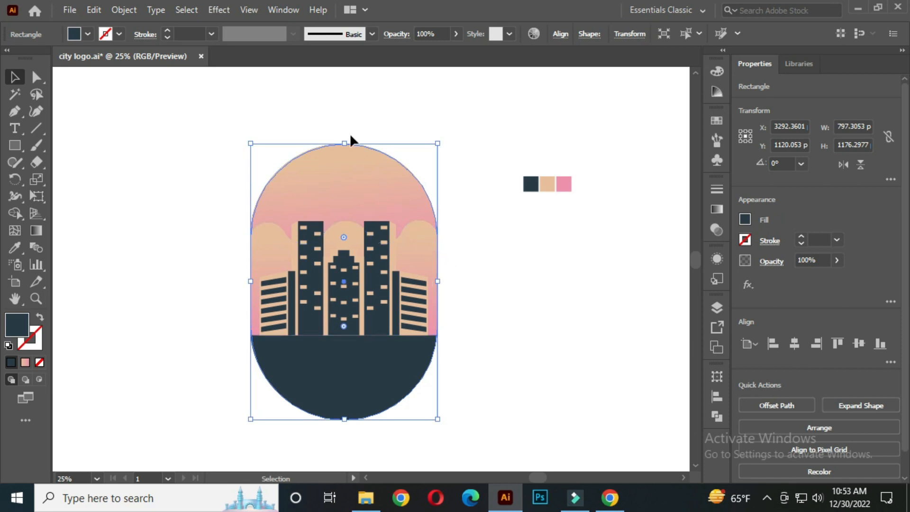
# Enlarge the navy rounded rectangle to about 808 × 1192 px so that it frames the badge as a border.
pyautogui.scroll(2, 350, 135)
pyautogui.moveTo(336, 150); pyautogui.dragTo(340, 146)
pyautogui.scroll(-3, 534, 258)
pyautogui.moveTo(527, 326); pyautogui.dragTo(524, 320)
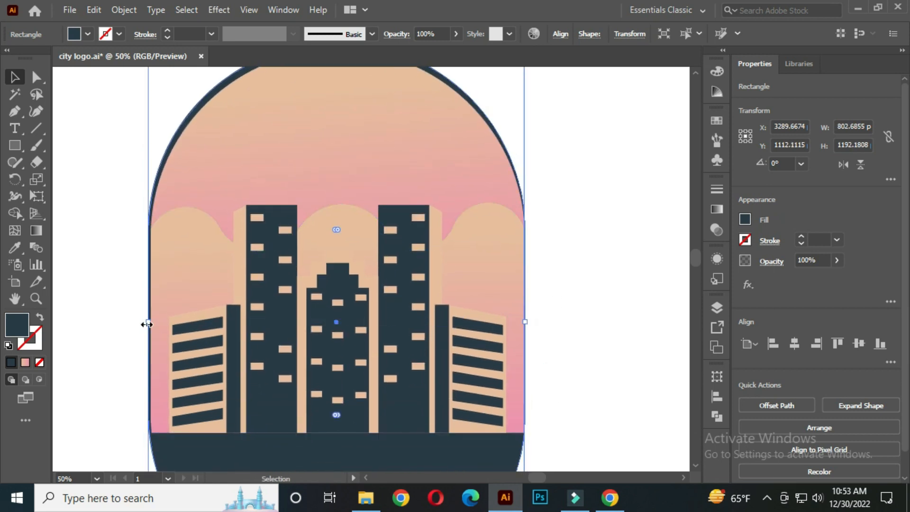
pyautogui.click(559, 303)
pyautogui.hotkey('ctrl', '-')
pyautogui.moveTo(423, 383); pyautogui.dragTo(427, 348)
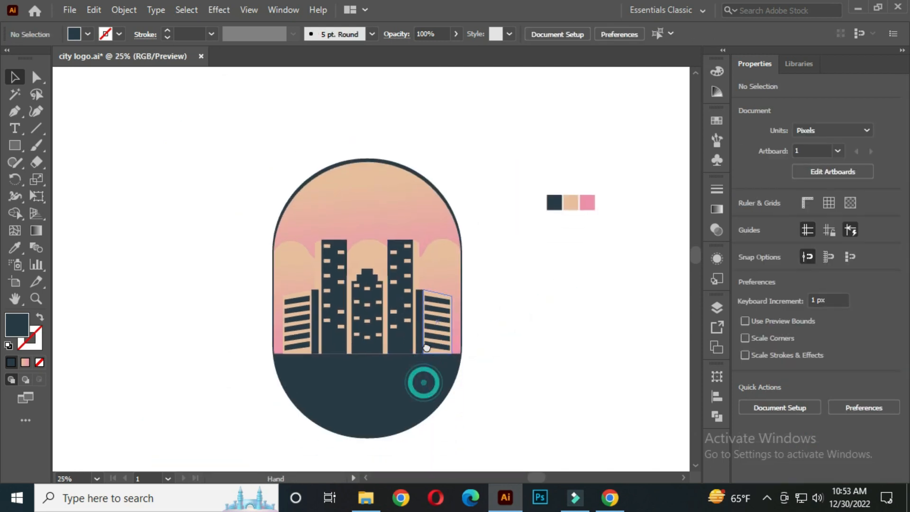
# Widen the navy backing shape equally on both sides to thicken the badge's side borders.
pyautogui.click(445, 183)
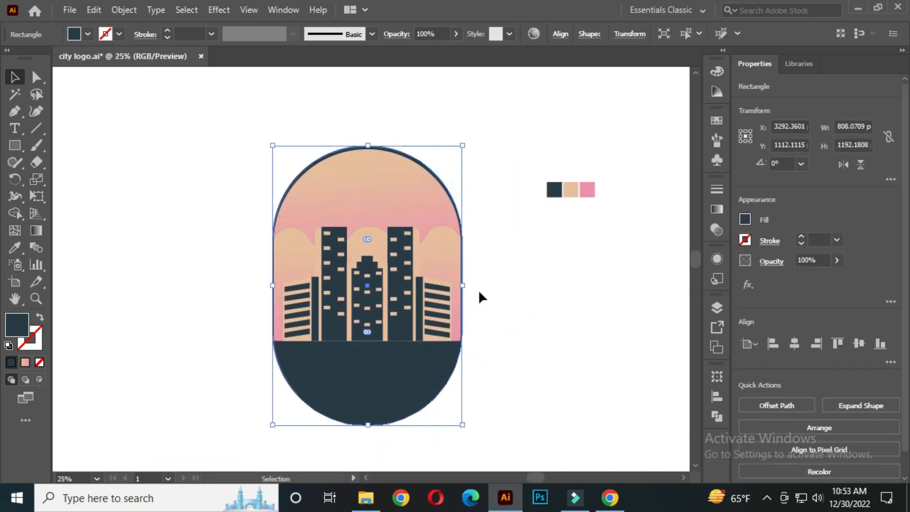
pyautogui.scroll(3, 459, 280)
pyautogui.moveTo(454, 279); pyautogui.dragTo(457, 283)
pyautogui.hscroll(-5, 459, 299)
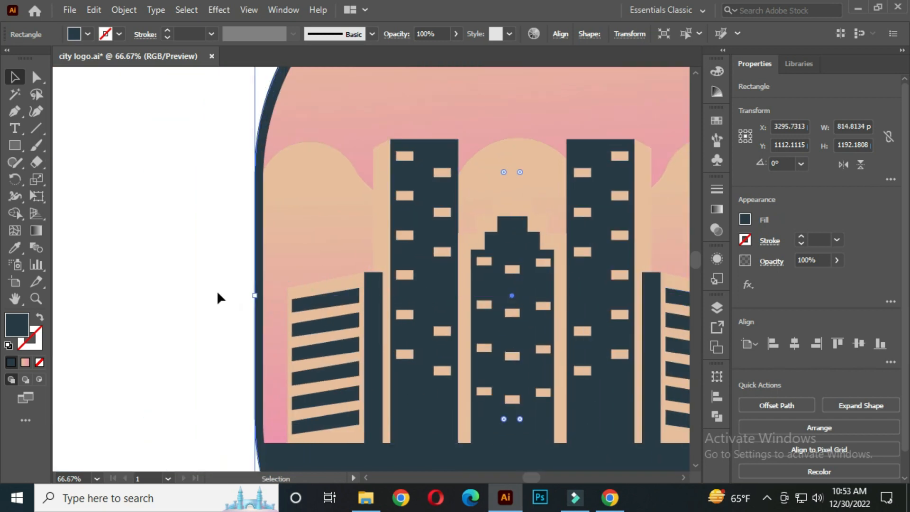
pyautogui.click(217, 298)
pyautogui.scroll(-2, 291, 297)
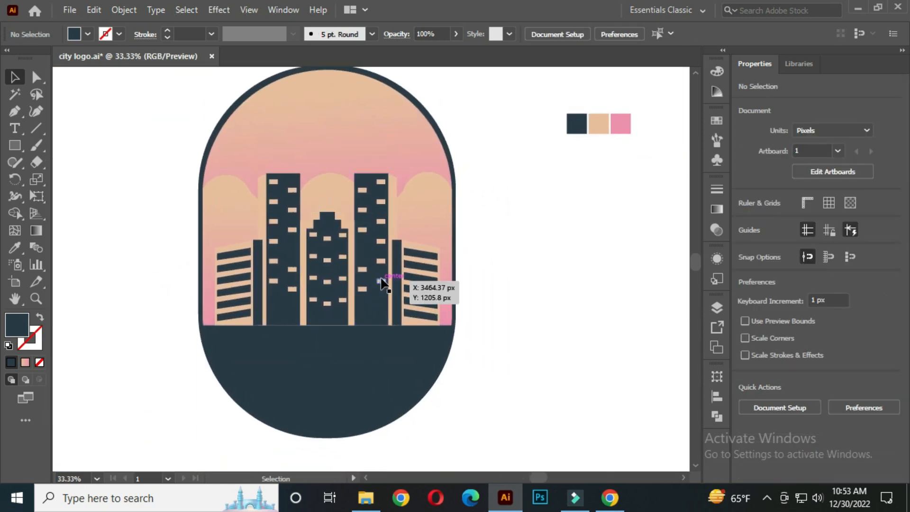
# Lower the top edge of the navy backing shape slightly to even out the border thickness.
pyautogui.click(335, 156)
pyautogui.moveTo(325, 150); pyautogui.dragTo(325, 155)
pyautogui.click(335, 130)
pyautogui.keyDown('alt'); pyautogui.scroll(-3, 387, 163); pyautogui.keyUp('alt')
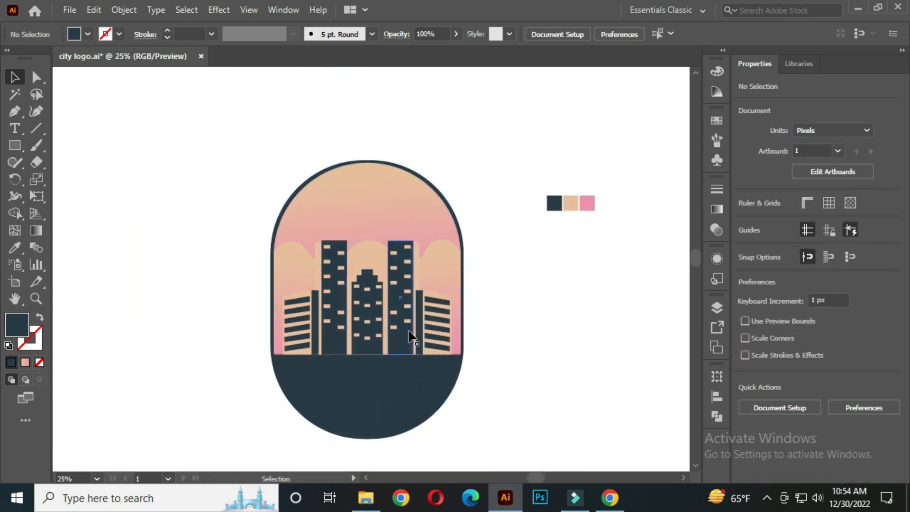
pyautogui.scroll(-3, 414, 342)
pyautogui.keyDown('alt'); pyautogui.scroll(-1, 491, 274); pyautogui.keyUp('alt')
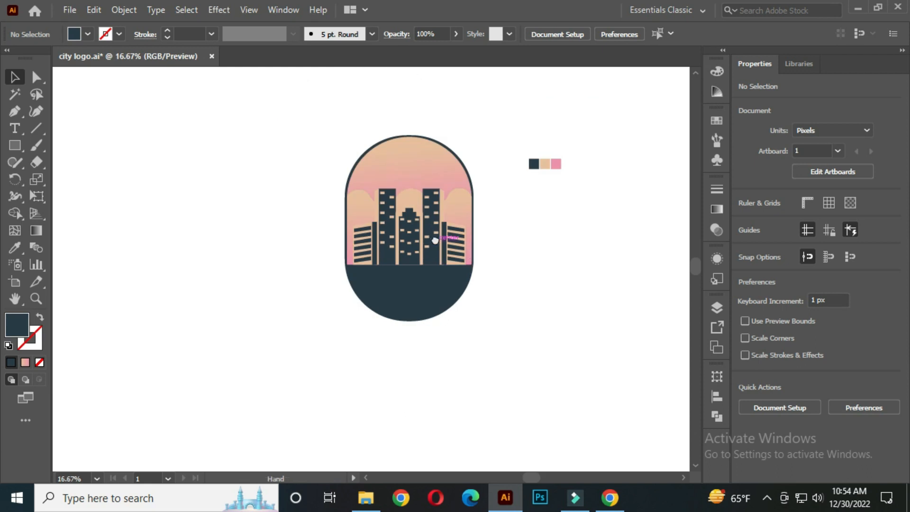
pyautogui.moveTo(433, 240); pyautogui.dragTo(407, 261)
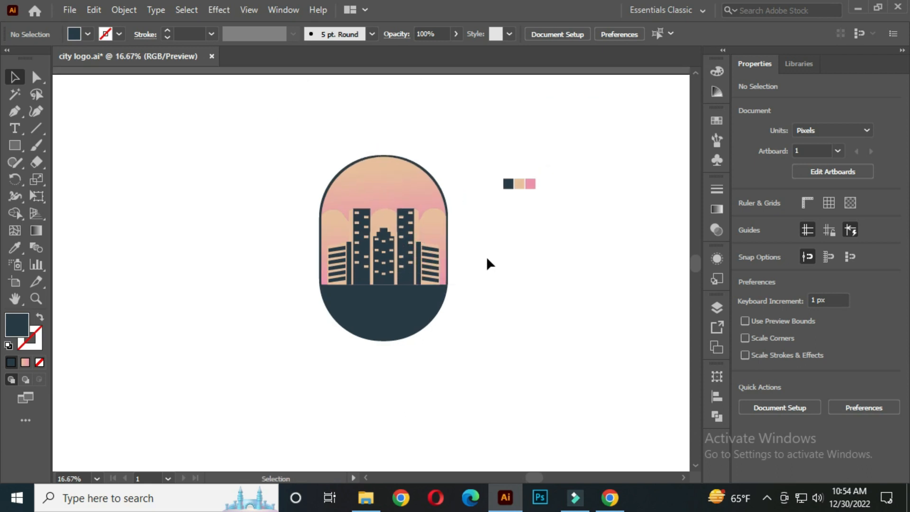